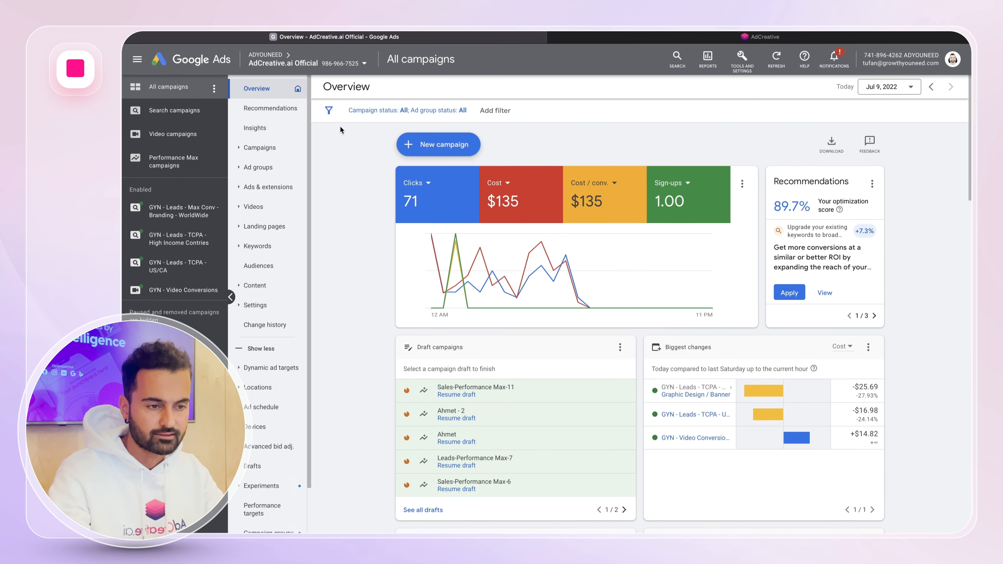
- Create a new campaign with the Sales objective, its Sign-ups conversion goal and the Performance Max campaign type
{"action": "left_click", "coordinate": [263, 152]}
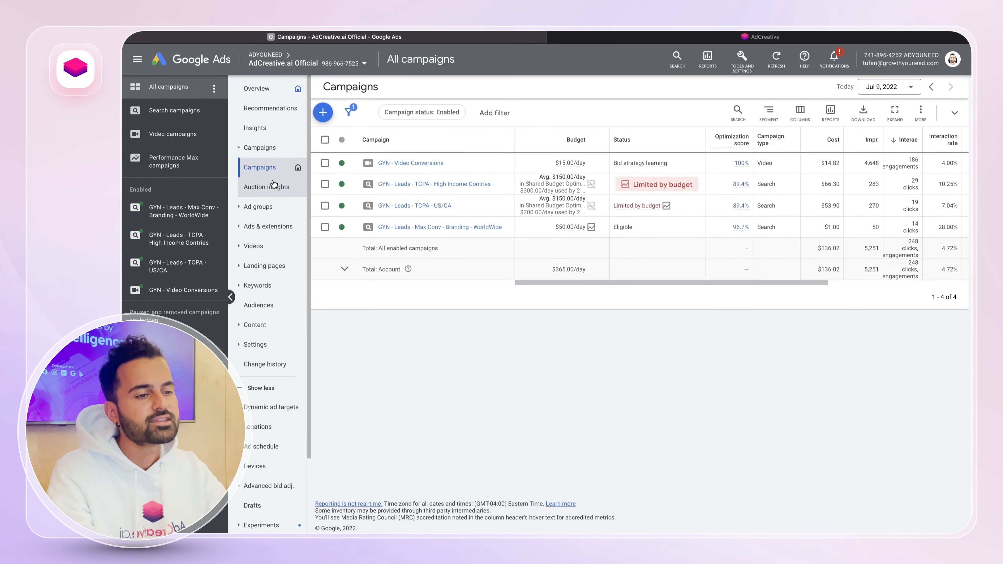
{"action": "left_click", "coordinate": [323, 113]}
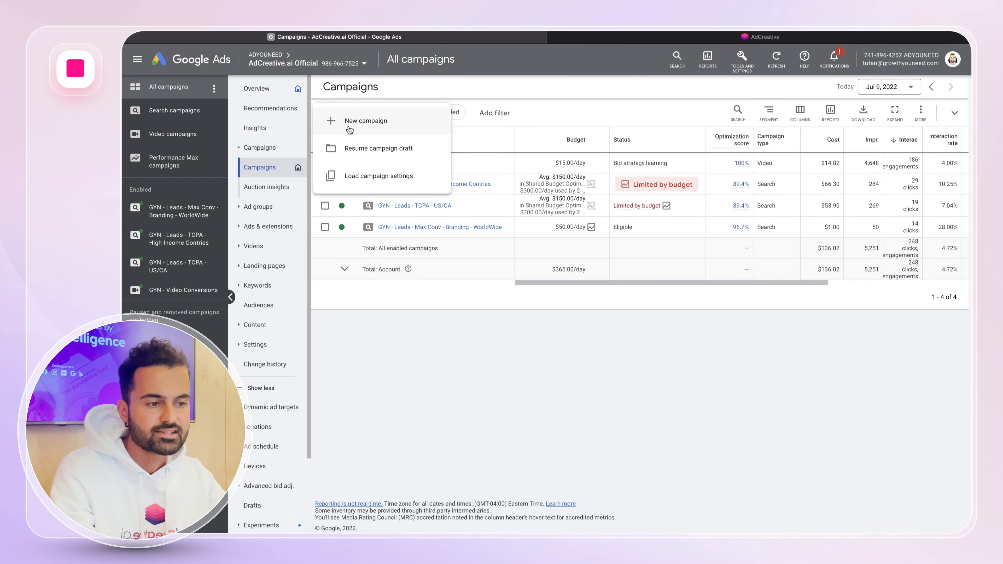
{"action": "left_click", "coordinate": [349, 126]}
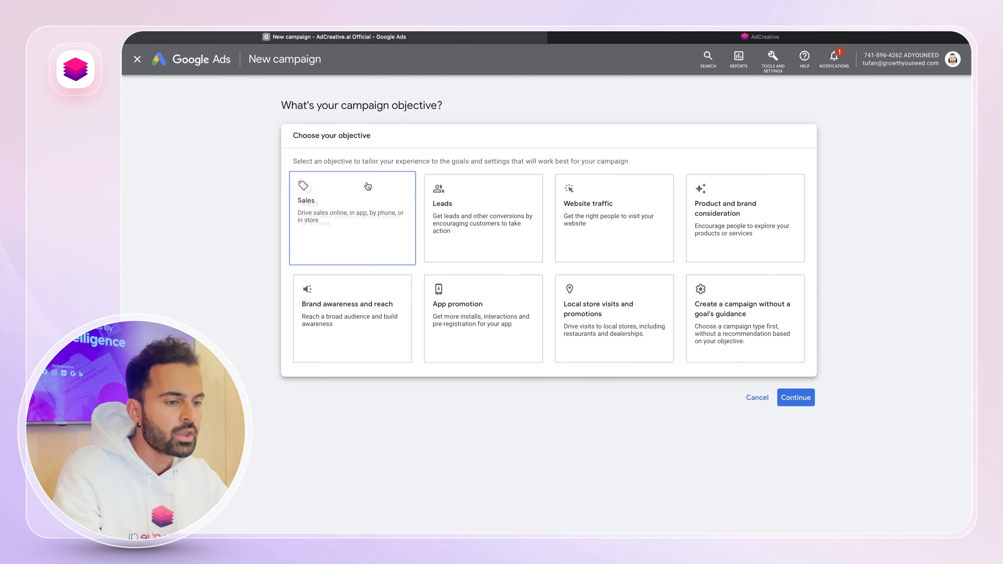
{"action": "left_click", "coordinate": [354, 194]}
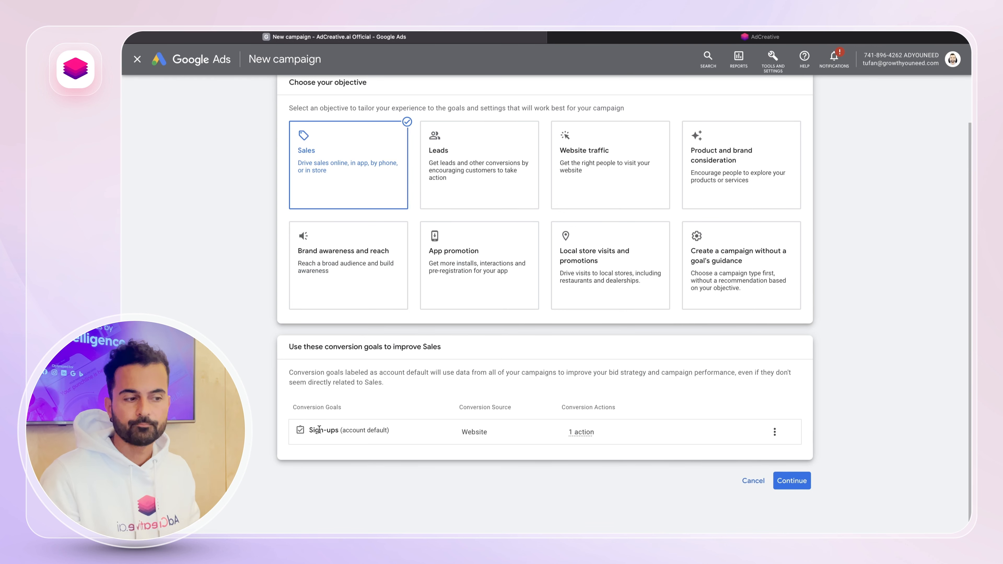
{"action": "left_click", "coordinate": [793, 484]}
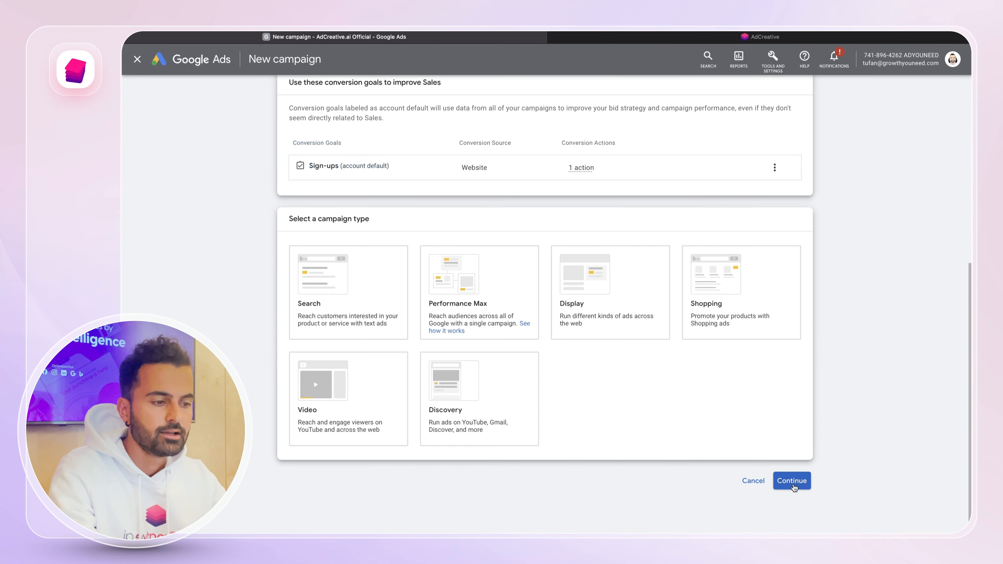
{"action": "left_click", "coordinate": [493, 282]}
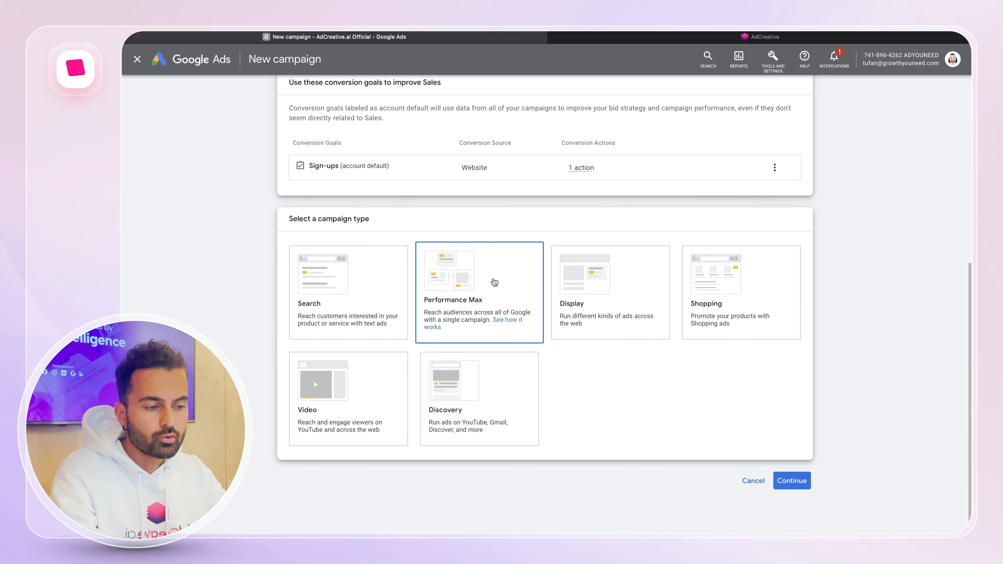
{"action": "left_click", "coordinate": [493, 293]}
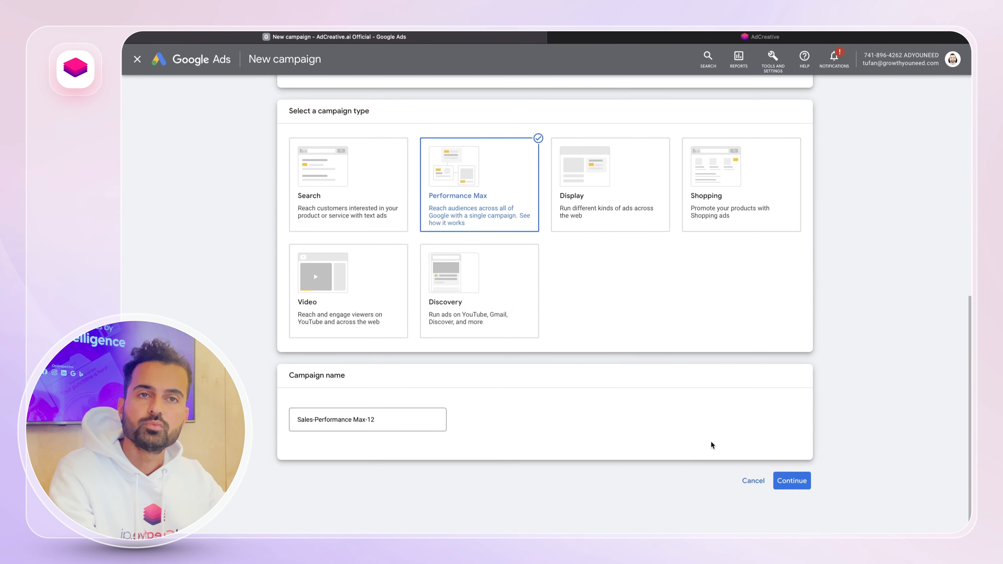
- Name the campaign "Max Campaign for AdCreative.ai" and start it as a new campaign instead of resuming a saved draft
{"action": "triple_click", "coordinate": [365, 425]}
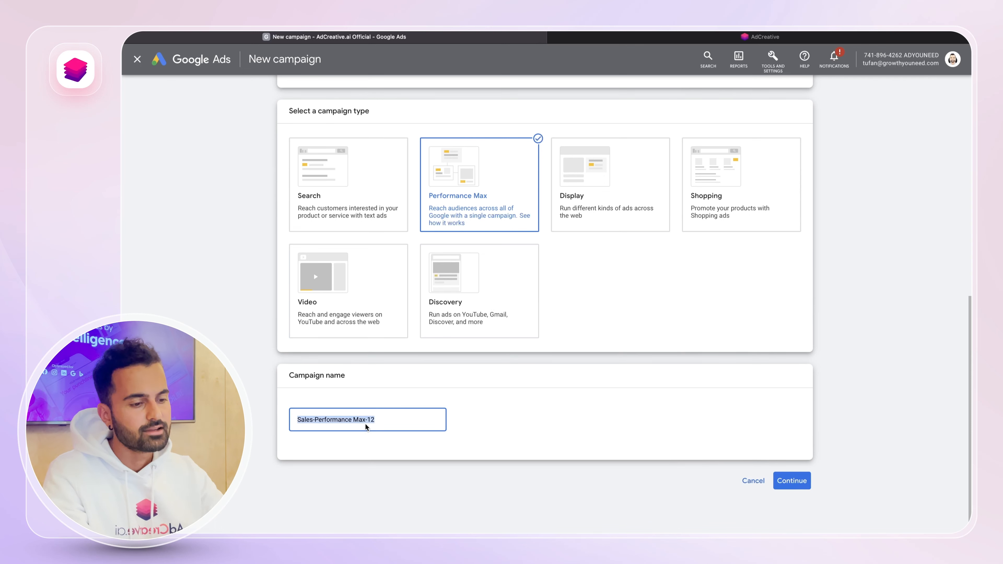
{"action": "type", "text": "M"}
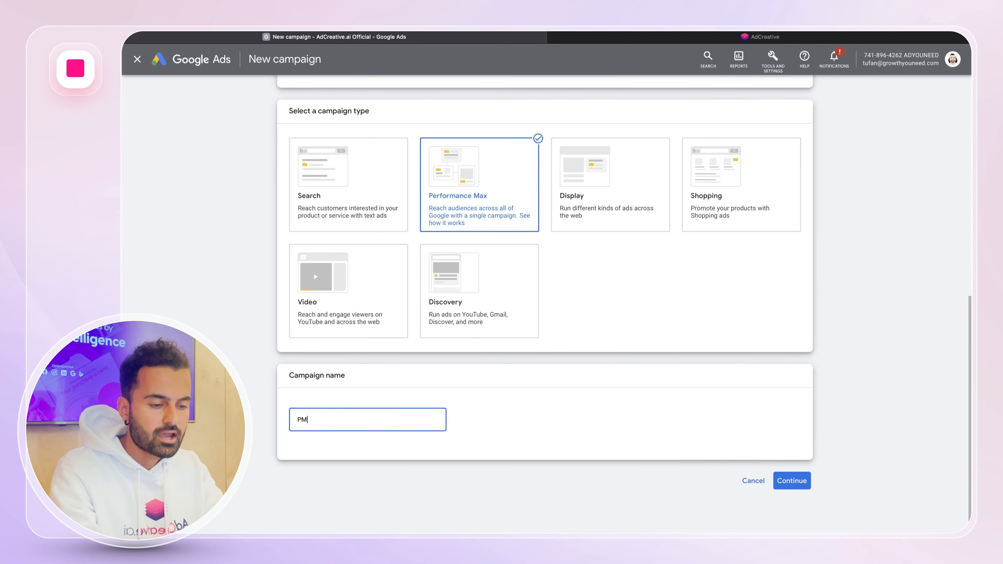
{"action": "type", "text": "ax Campaig"}
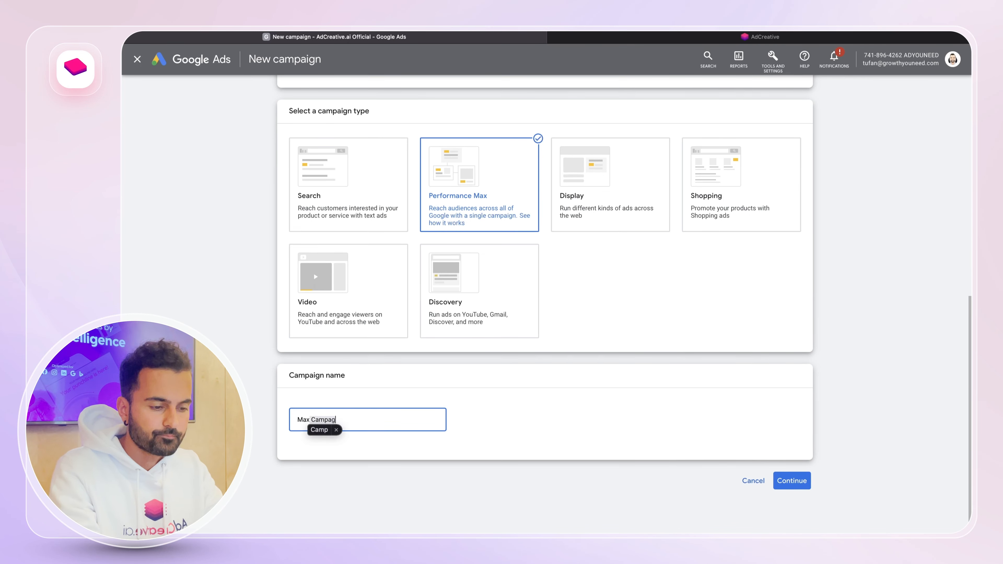
{"action": "type", "text": "n for AdCreative.ai"}
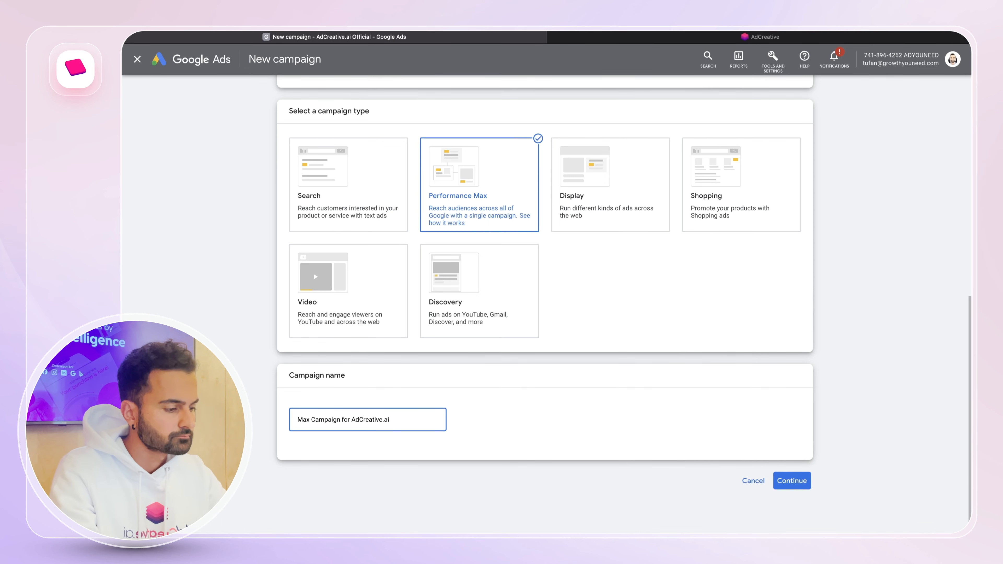
{"action": "left_click", "coordinate": [787, 484]}
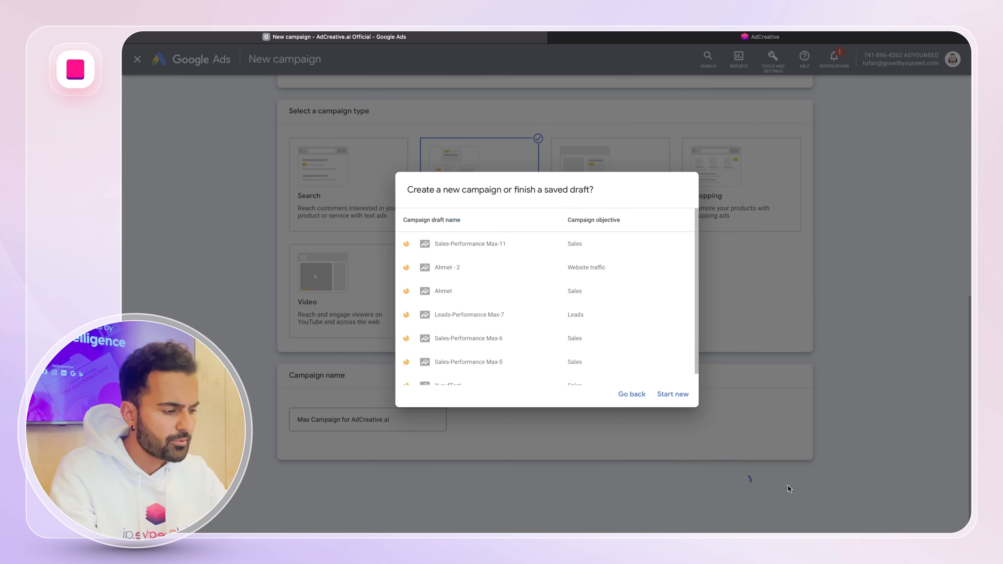
{"action": "left_click", "coordinate": [670, 394]}
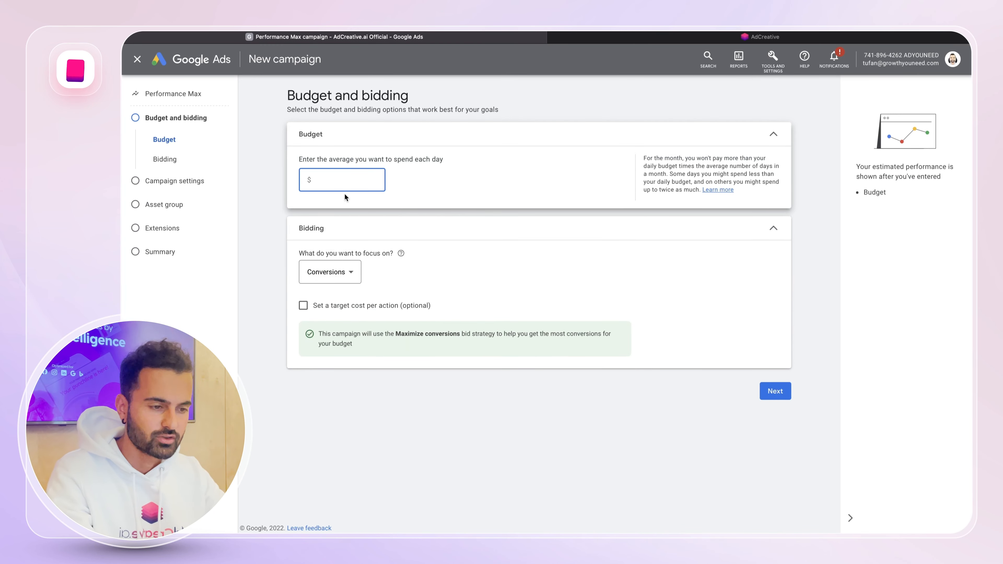
- Set the average daily budget to $100, keep bidding focused on Conversions, and continue to the campaign settings
{"action": "type", "text": "100"}
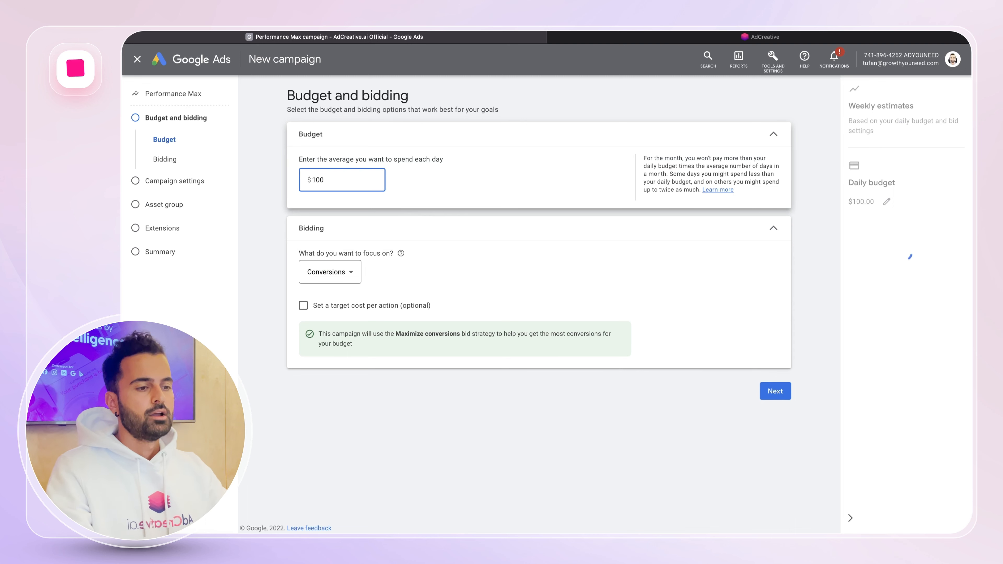
{"action": "left_click", "coordinate": [449, 209]}
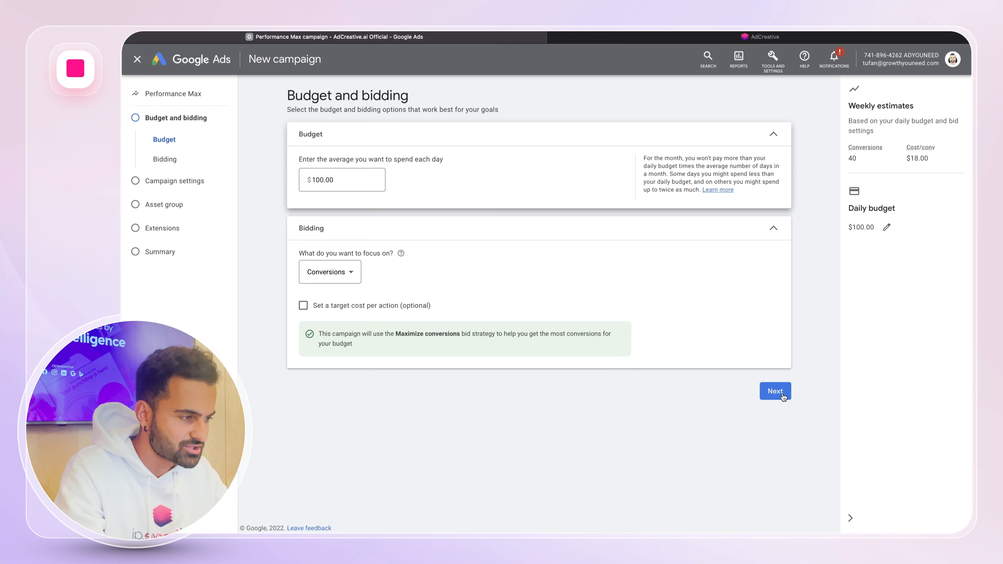
{"action": "left_click", "coordinate": [775, 391]}
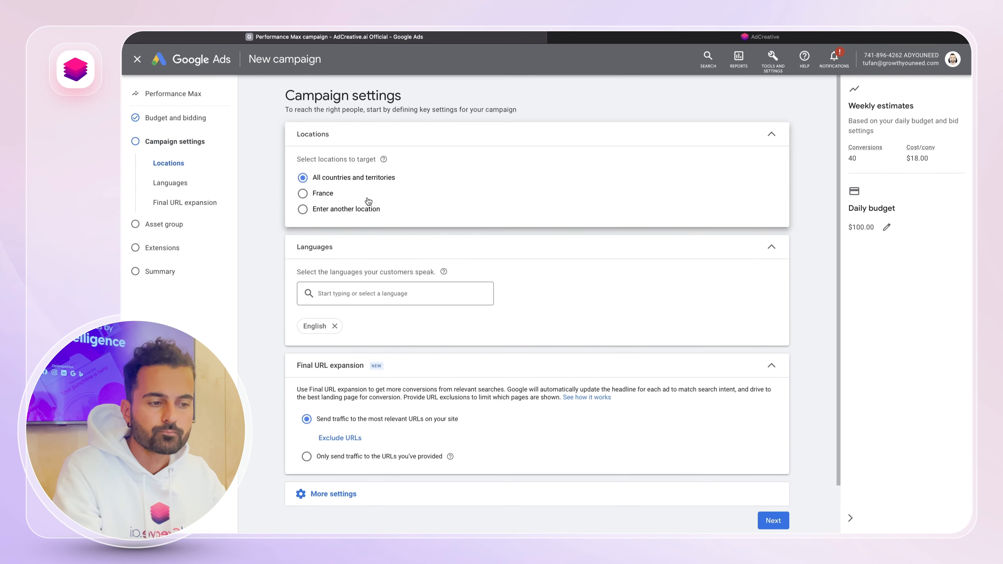
- Target the United States as the campaign's only location
{"action": "left_click", "coordinate": [345, 211]}
{"action": "type", "text": "U"}
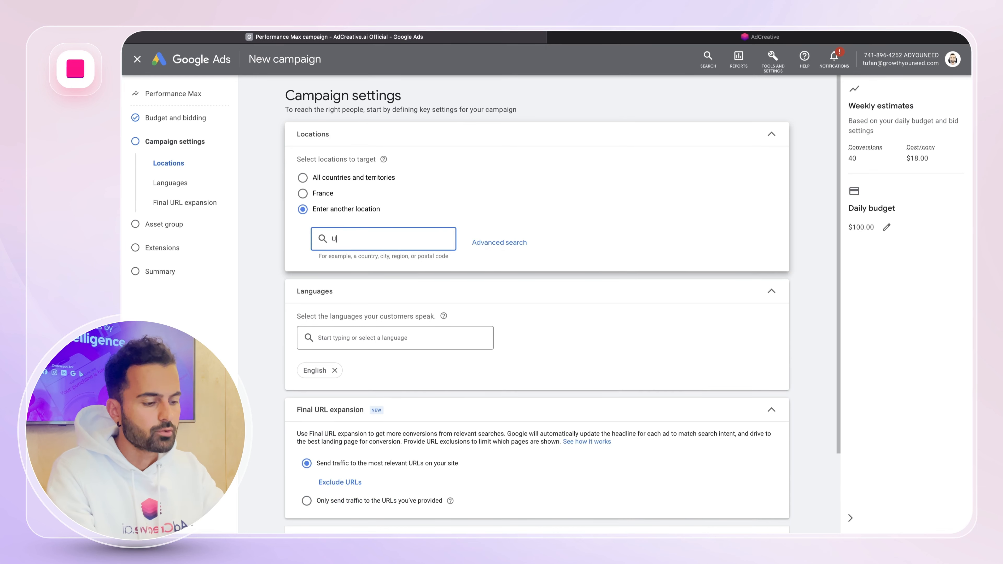
{"action": "type", "text": "nited Stat"}
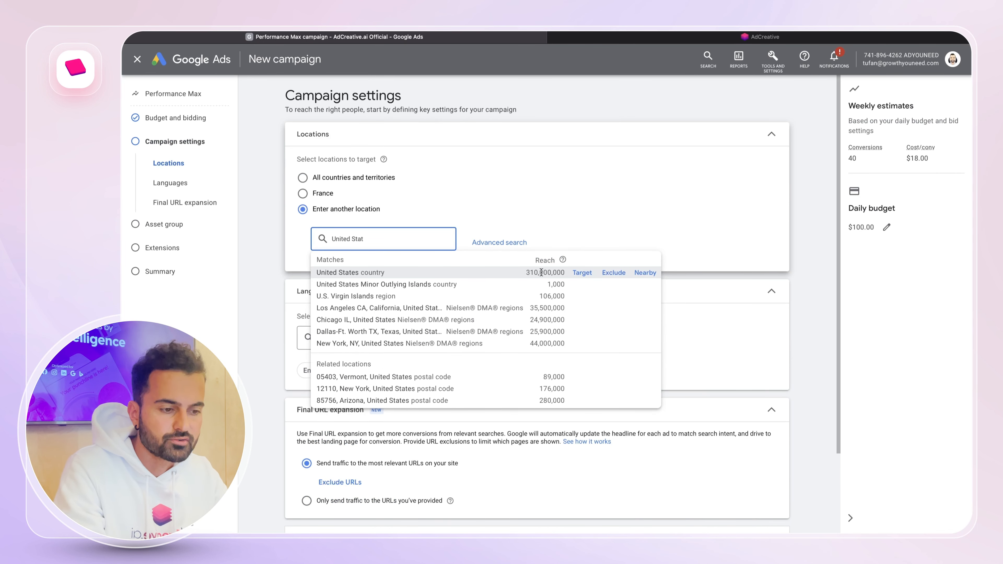
{"action": "left_click", "coordinate": [580, 276]}
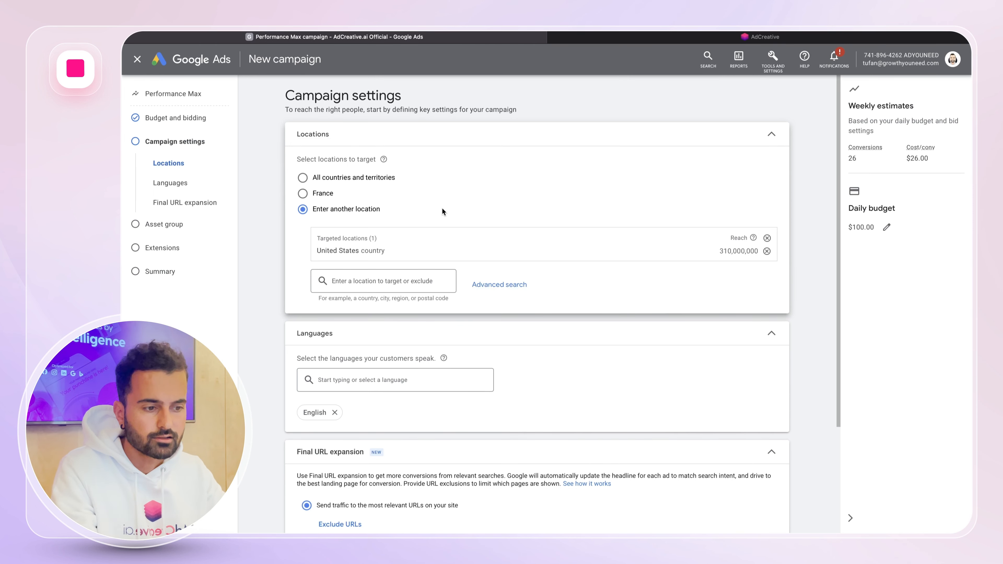
- Restrict Final URL expansion to only send traffic to the provided URLs and continue to the asset group
{"action": "scroll", "coordinate": [442, 209], "scroll_direction": "down", "scroll_amount": 2}
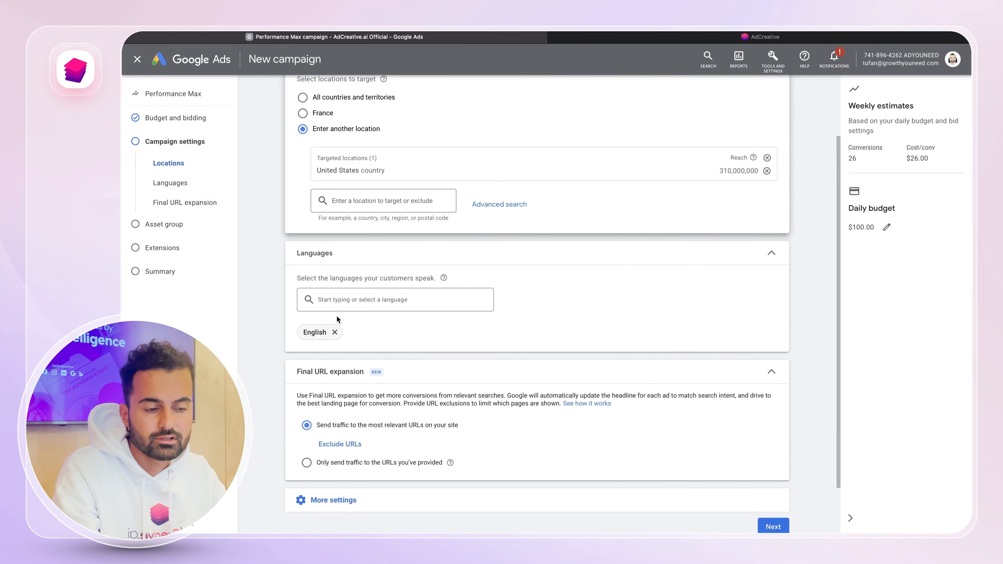
{"action": "scroll", "coordinate": [415, 301], "scroll_direction": "down", "scroll_amount": 1}
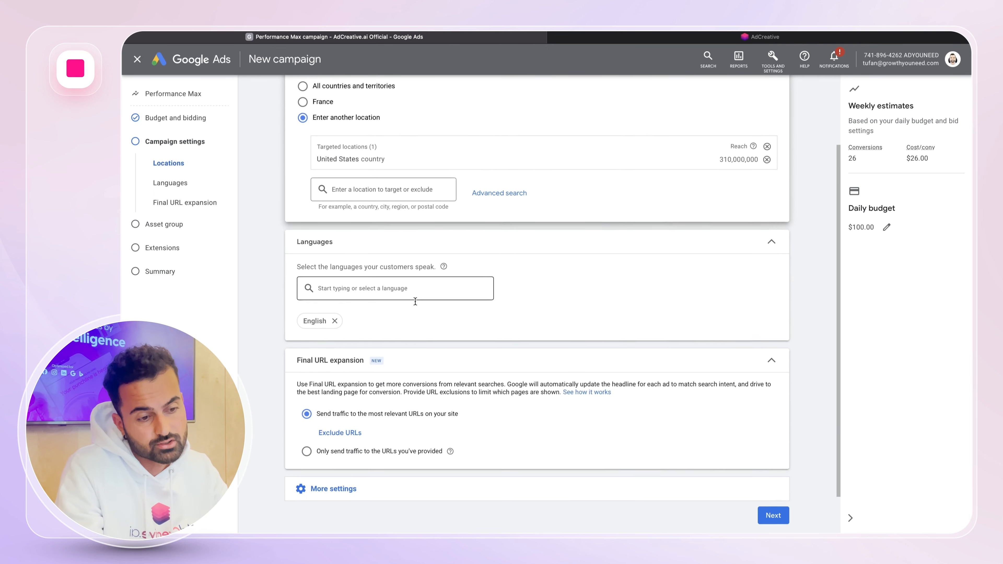
{"action": "scroll", "coordinate": [415, 302], "scroll_direction": "down", "scroll_amount": 3}
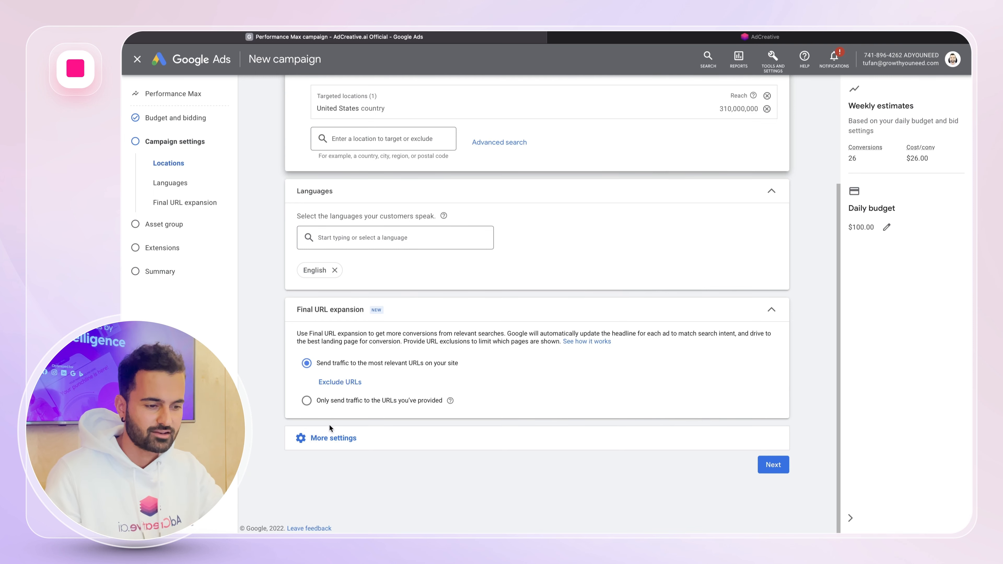
{"action": "left_click", "coordinate": [307, 401]}
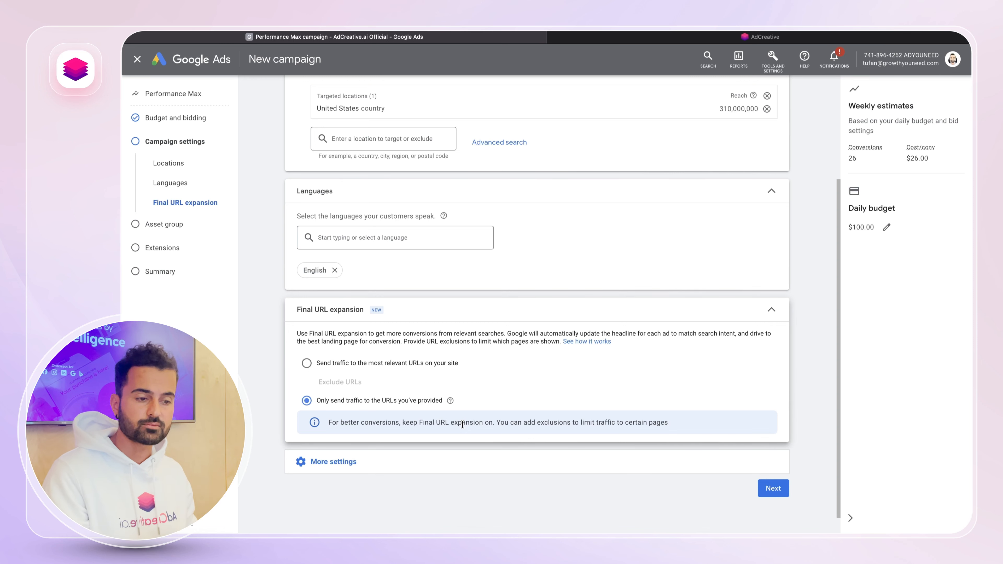
{"action": "left_click", "coordinate": [773, 488]}
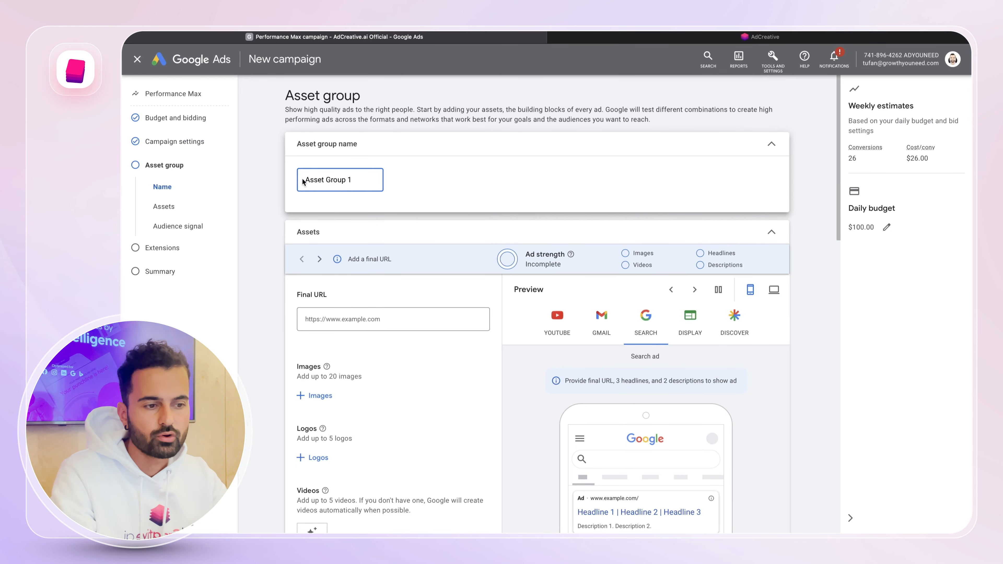
- Look through the asset group's fields for images, logos, videos, headlines, long headlines, descriptions and business name
{"action": "scroll", "coordinate": [343, 221], "scroll_direction": "down", "scroll_amount": 5}
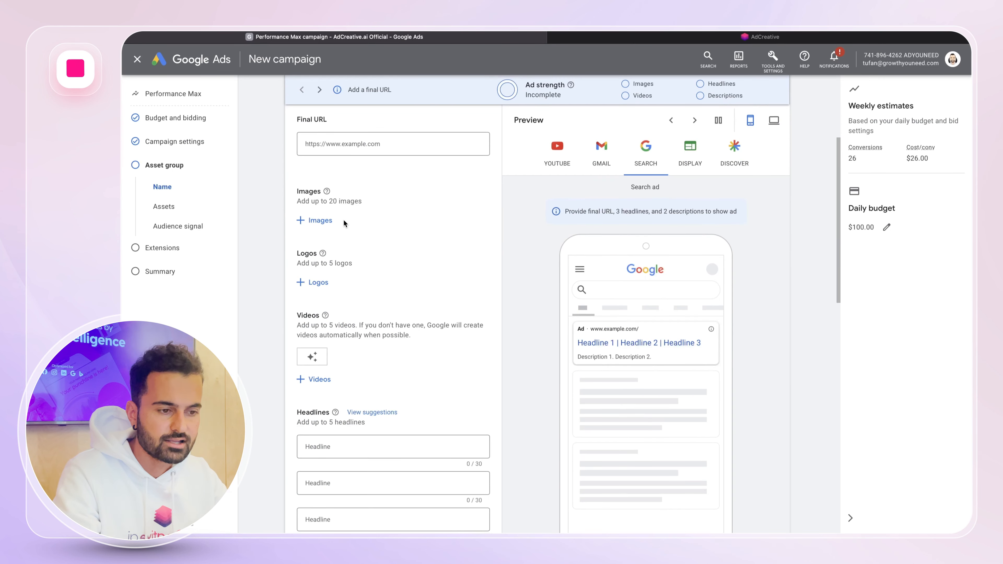
{"action": "scroll", "coordinate": [359, 211], "scroll_direction": "down", "scroll_amount": 1}
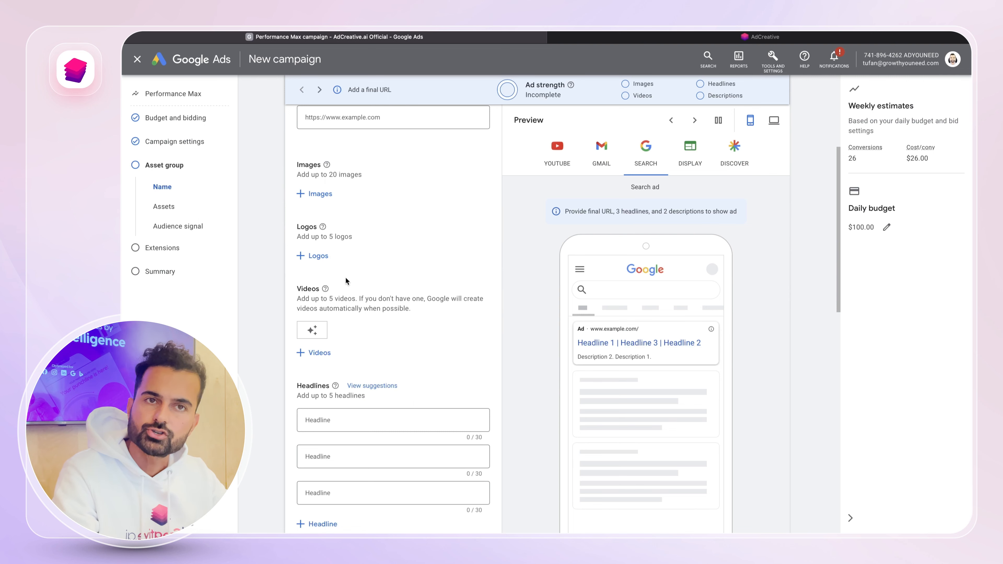
{"action": "scroll", "coordinate": [345, 279], "scroll_direction": "down", "scroll_amount": 3}
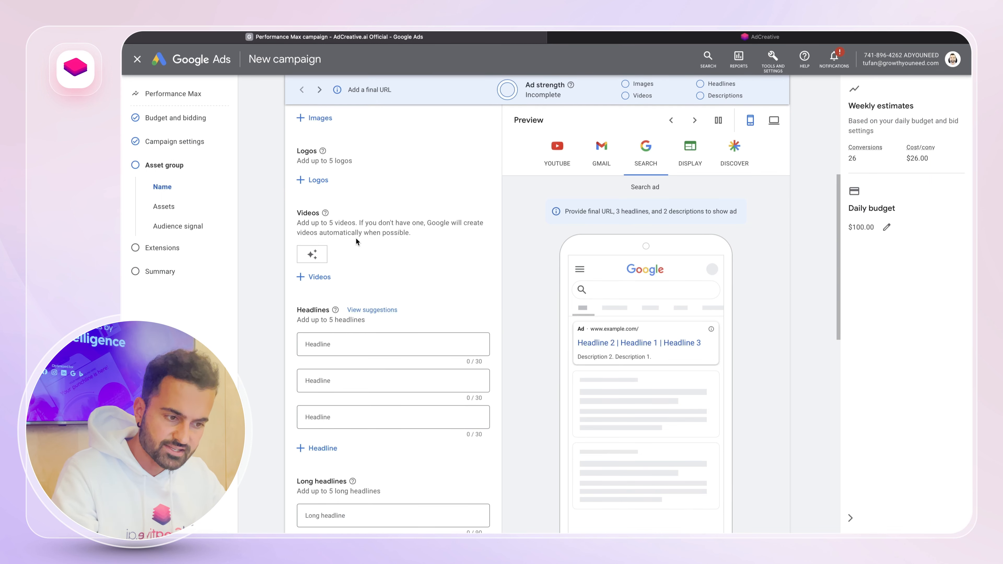
{"action": "scroll", "coordinate": [356, 241], "scroll_direction": "down", "scroll_amount": 8}
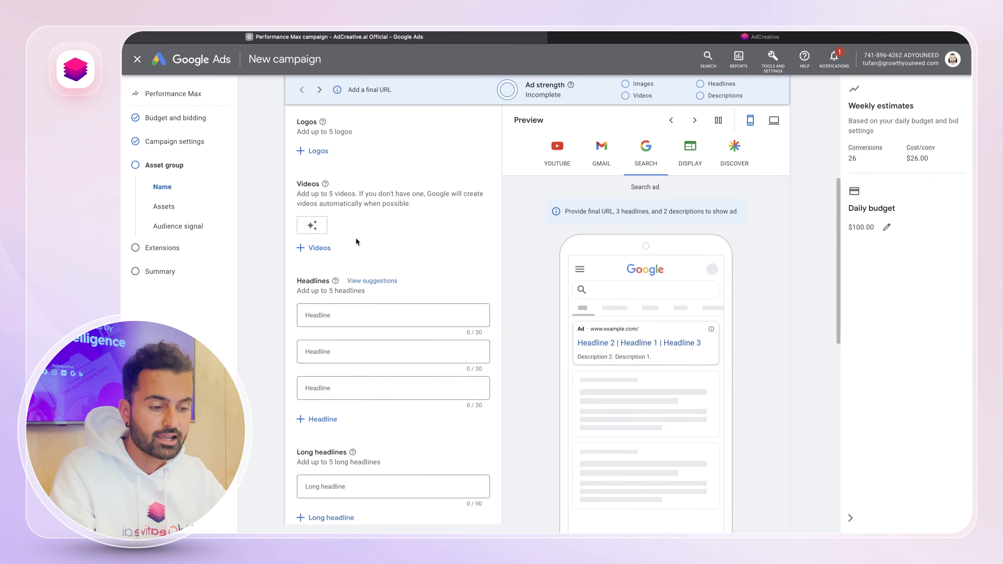
{"action": "scroll", "coordinate": [356, 238], "scroll_direction": "down", "scroll_amount": 4}
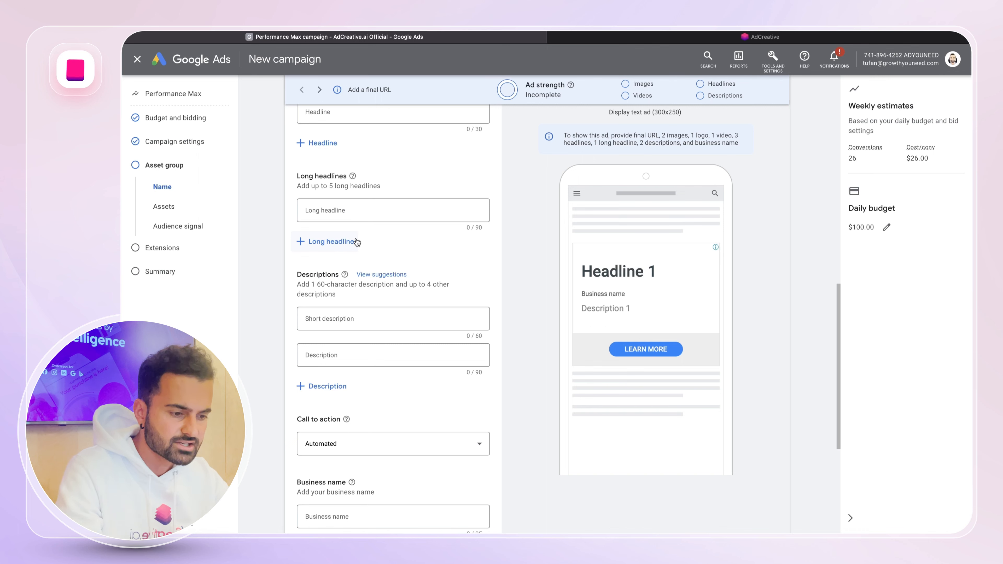
{"action": "scroll", "coordinate": [352, 354], "scroll_direction": "down", "scroll_amount": 3}
{"action": "scroll", "coordinate": [353, 353], "scroll_direction": "up", "scroll_amount": 10}
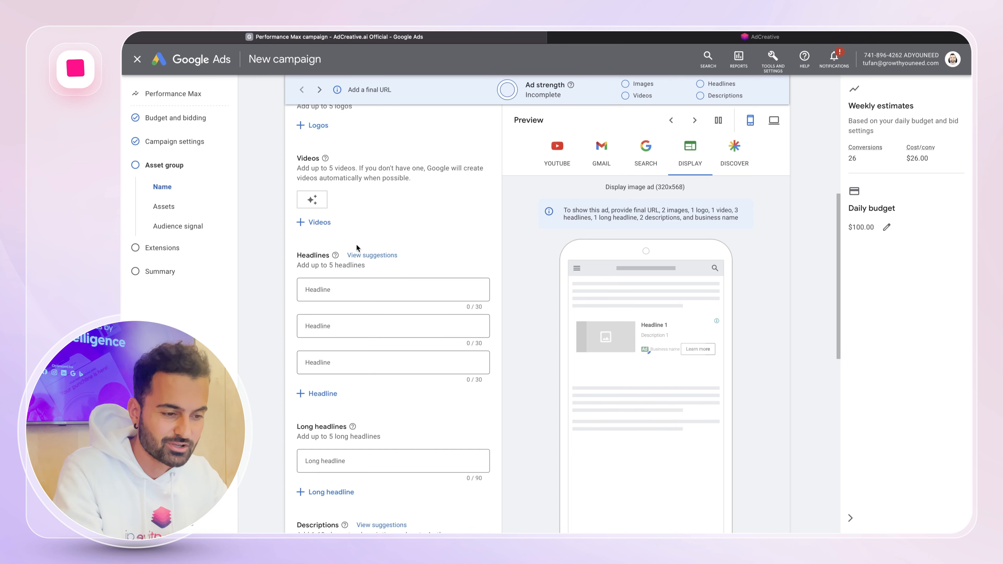
- Switch to AdCreative.ai and start a text project with the product name AdCreative.ai and English as output language
{"action": "left_click", "coordinate": [655, 33]}
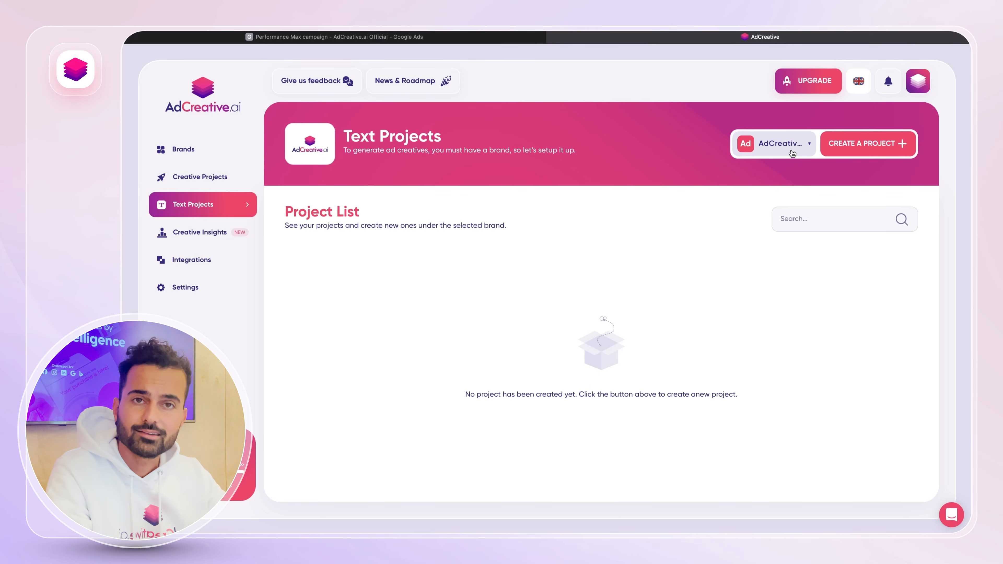
{"action": "left_click", "coordinate": [856, 144]}
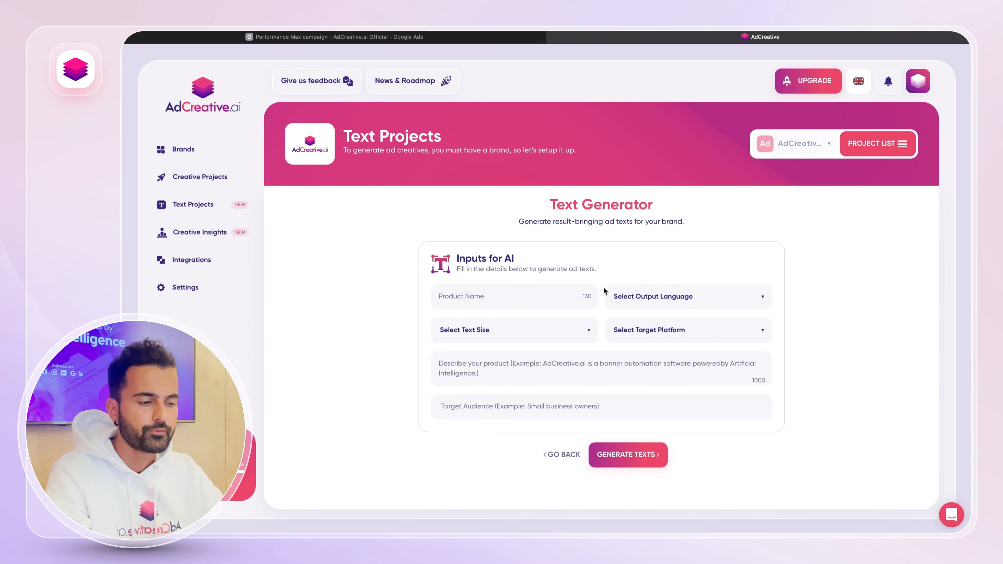
{"action": "left_click", "coordinate": [533, 295]}
{"action": "type", "text": "AdCr"}
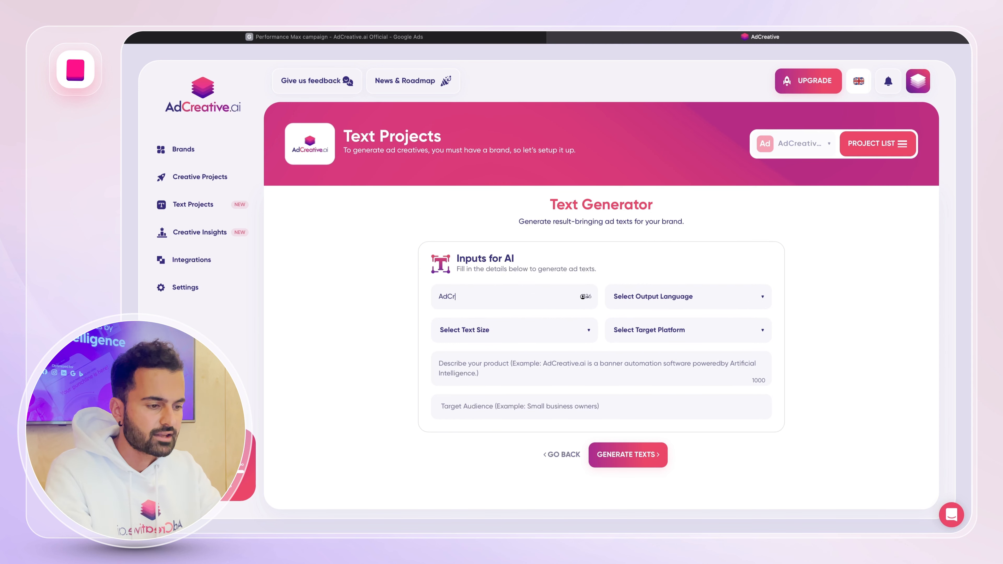
{"action": "type", "text": "eative.ai"}
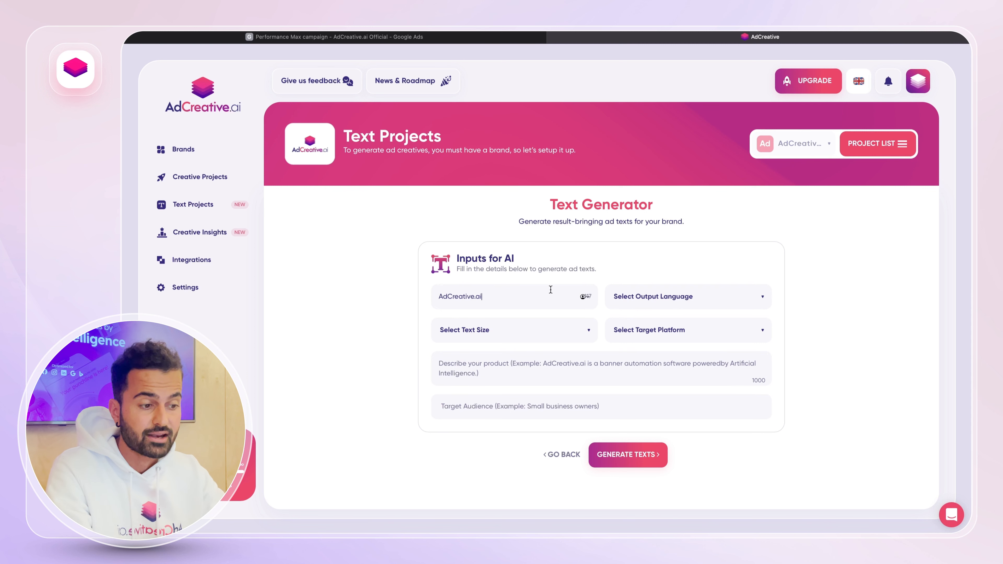
{"action": "left_click", "coordinate": [726, 300]}
{"action": "left_click", "coordinate": [664, 328]}
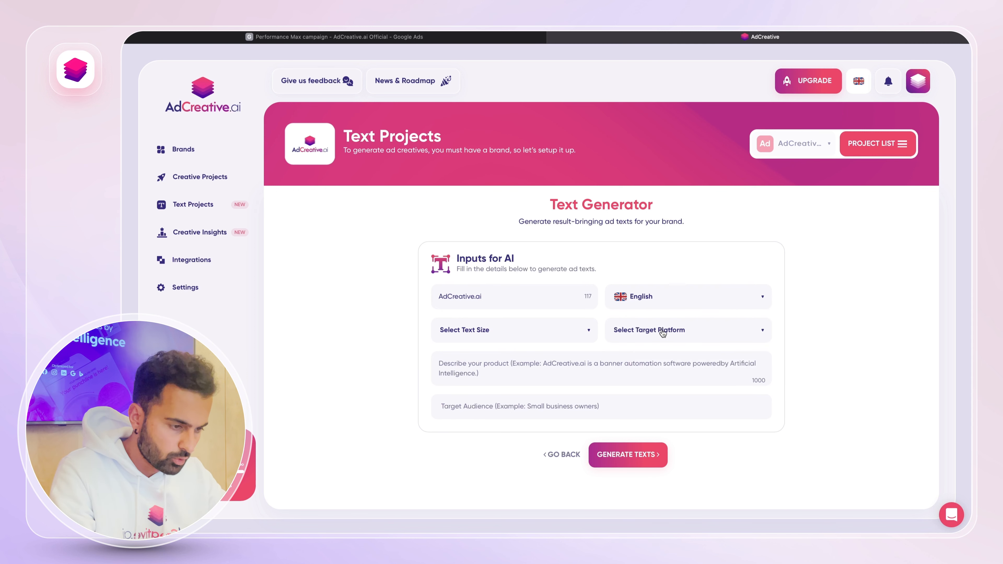
- Set the text size to Ad Headline (Up to 60 characters) and the target platform to Google
{"action": "left_click", "coordinate": [531, 334]}
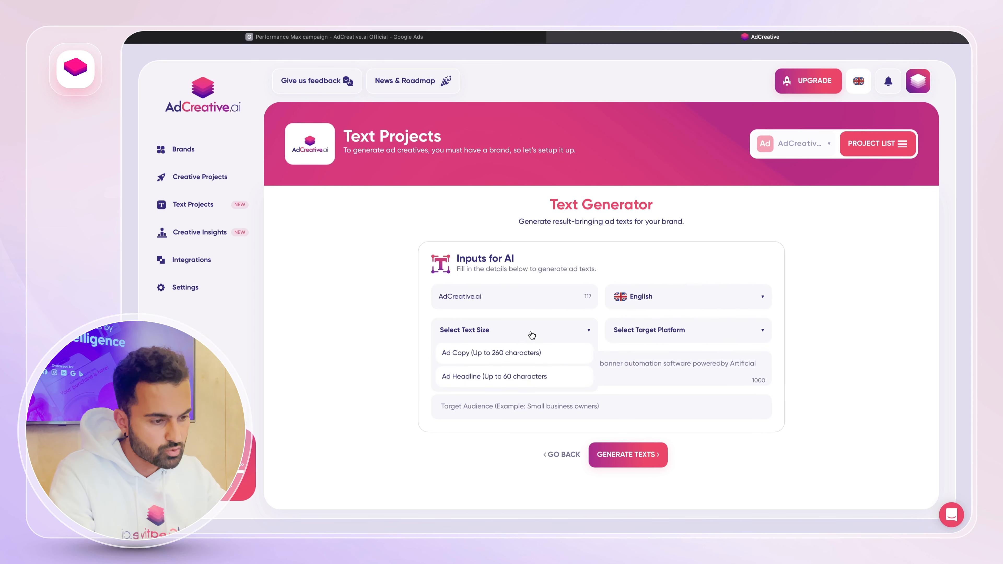
{"action": "left_click", "coordinate": [496, 380]}
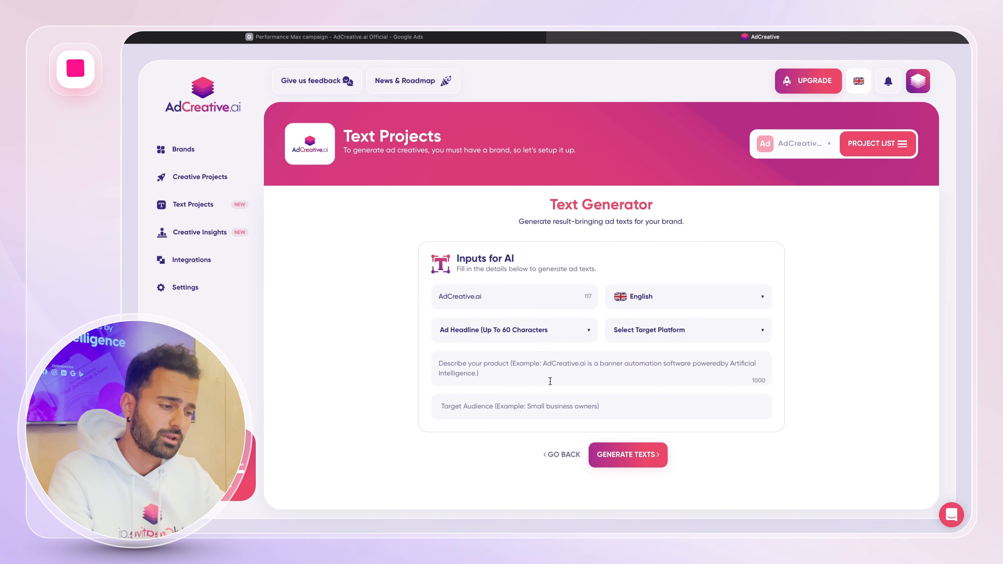
{"action": "left_click", "coordinate": [662, 344]}
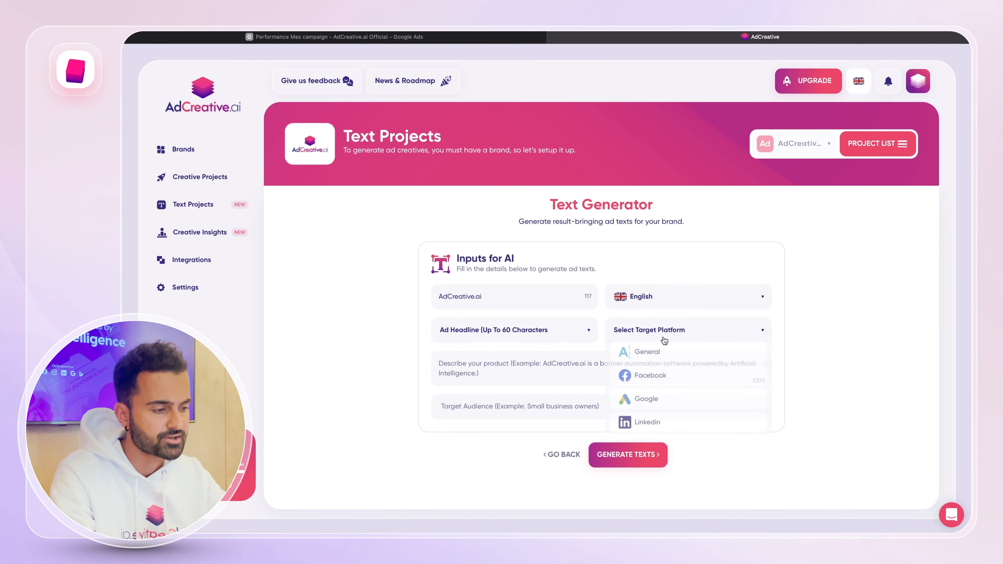
{"action": "left_click", "coordinate": [648, 412]}
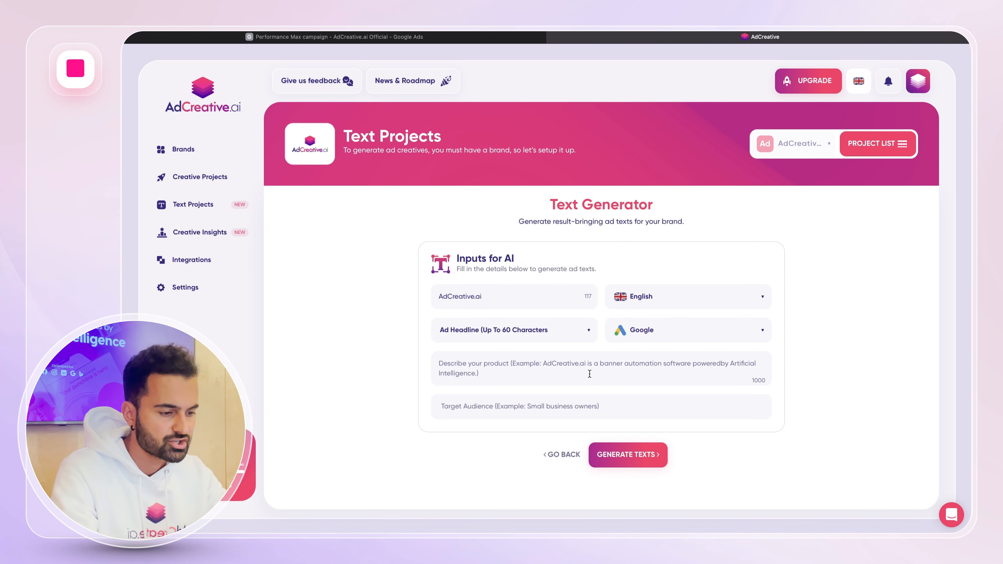
- Describe the product as "AdCreative.ai is a saas platform that allows you to generate ad creatives in a matter of minutes."
{"action": "type", "text": "AdCreative."}
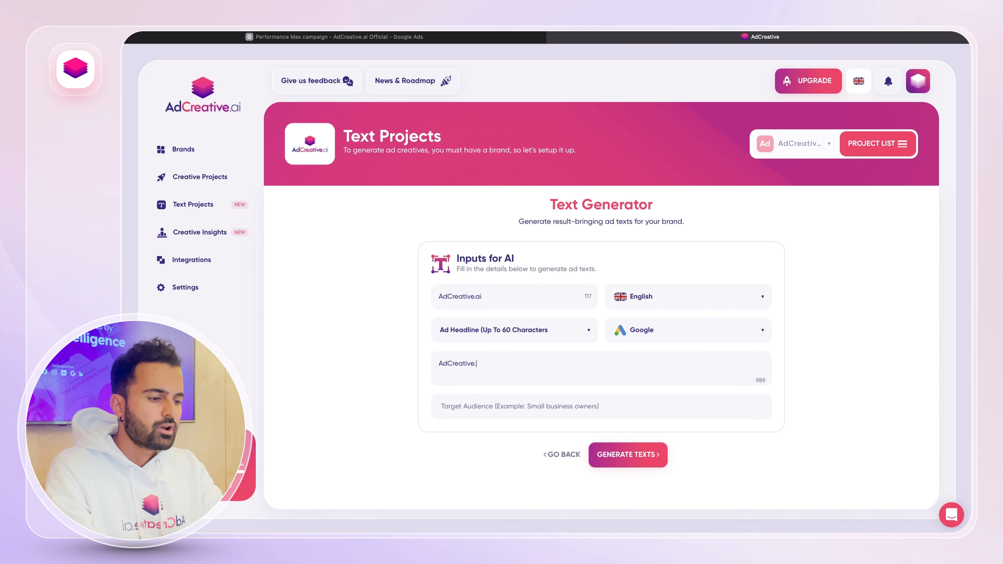
{"action": "type", "text": "ai is a saas pla"}
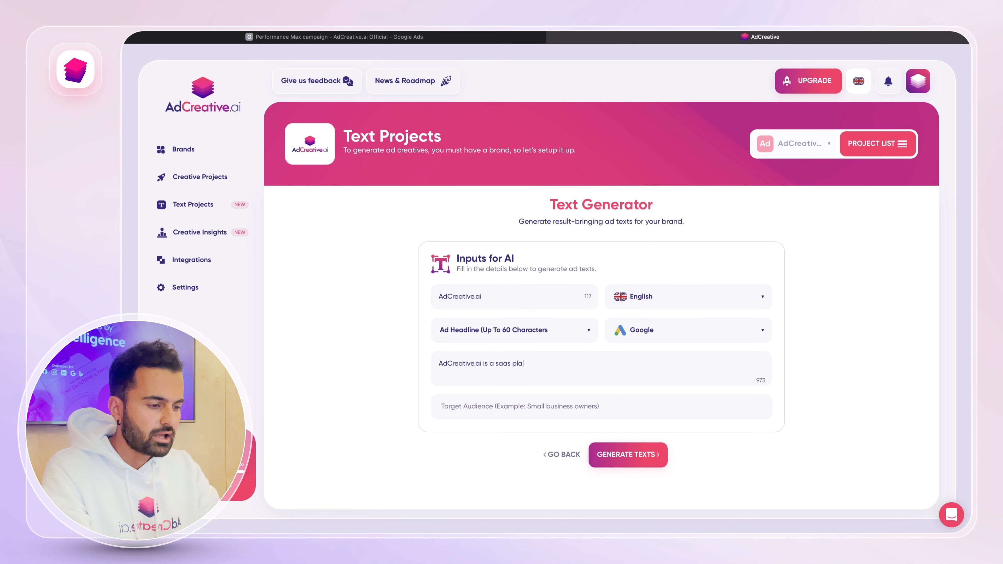
{"action": "type", "text": "tform that allows y"}
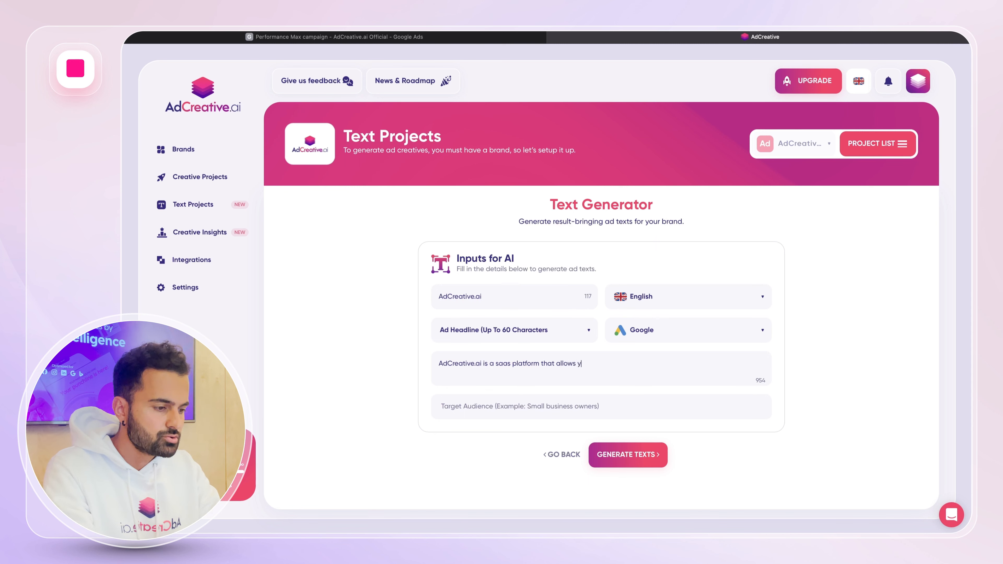
{"action": "type", "text": "ou a"}
{"action": "type", "text": "o generate "}
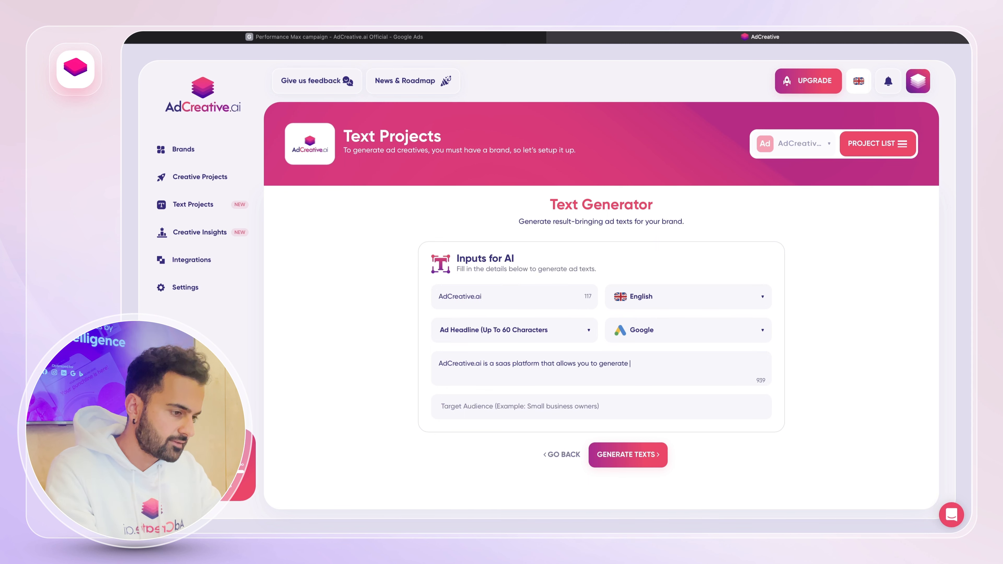
{"action": "type", "text": "ad creatives"}
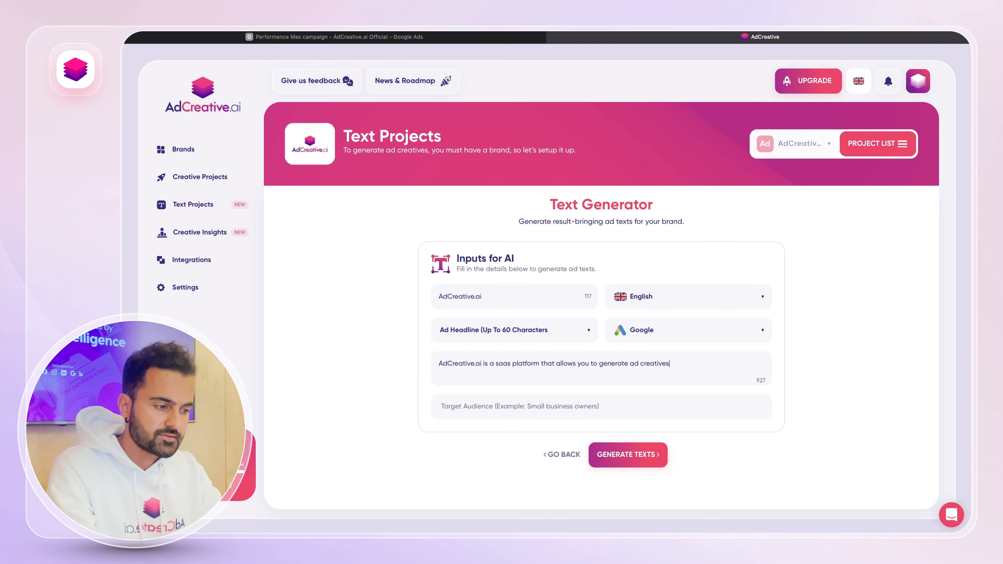
{"action": "type", "text": " in a matter of m"}
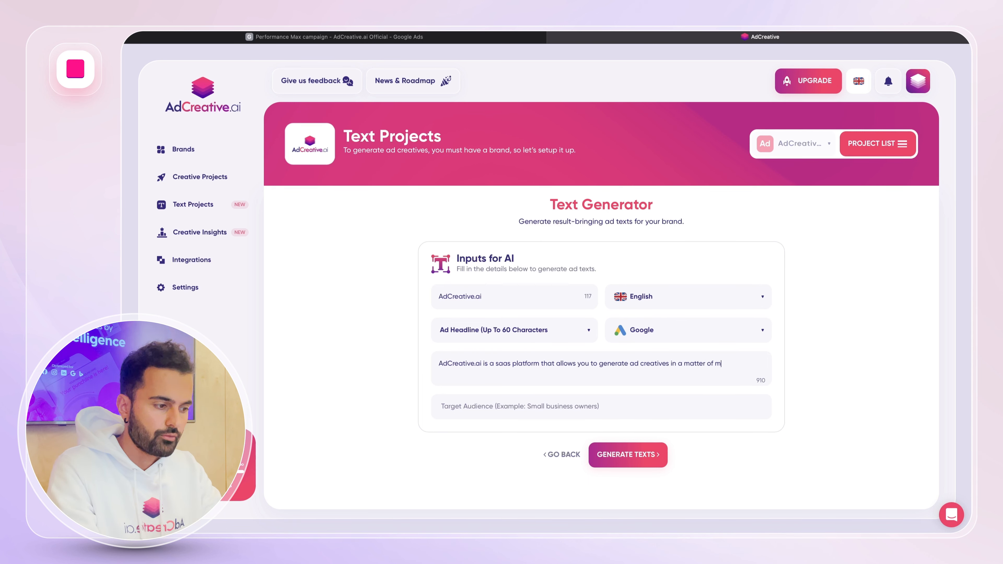
{"action": "type", "text": "inutes."}
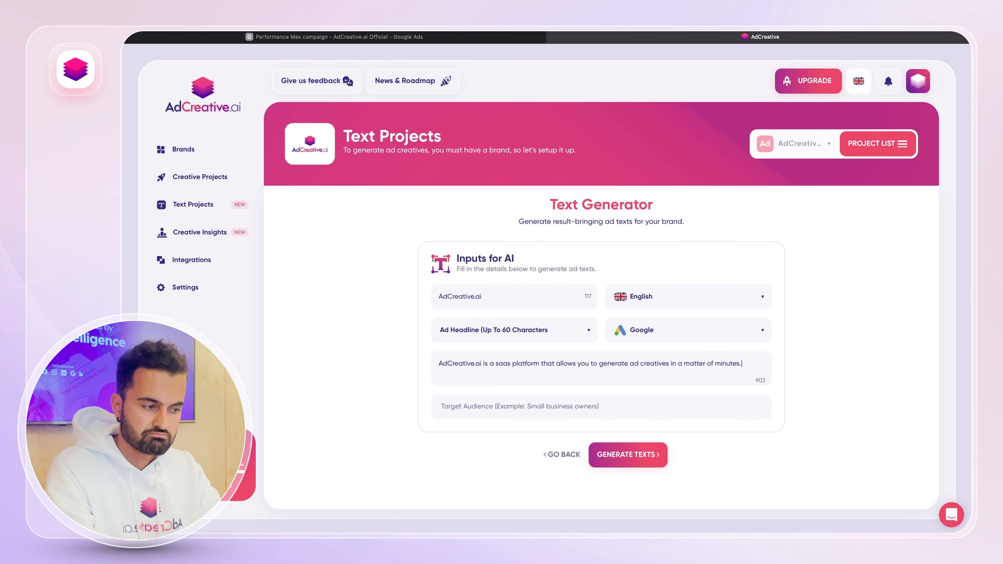
- Enter advertisers as the target audience, then save the project as "Text" and generate the texts
{"action": "left_click", "coordinate": [441, 406]}
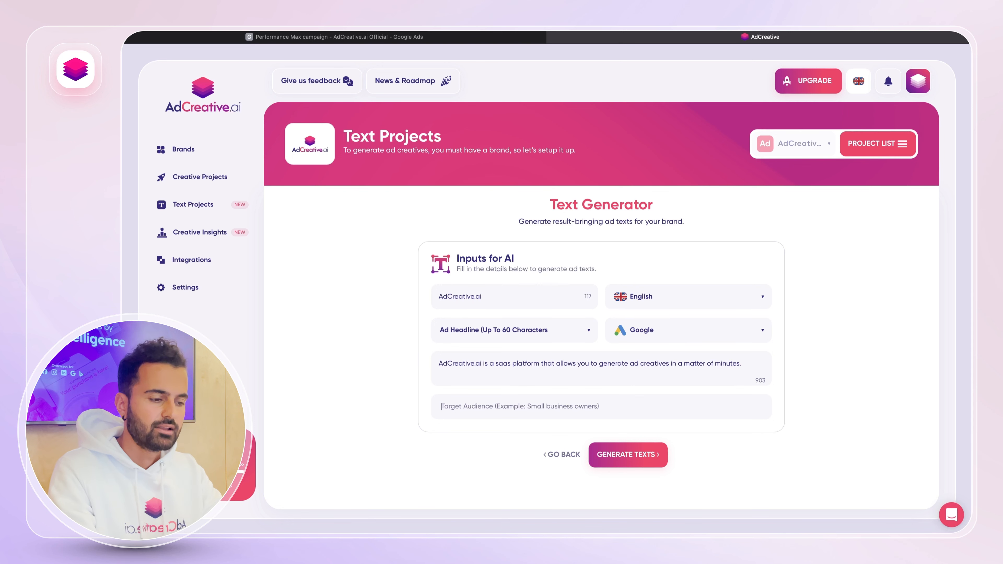
{"action": "type", "text": "advertisers"}
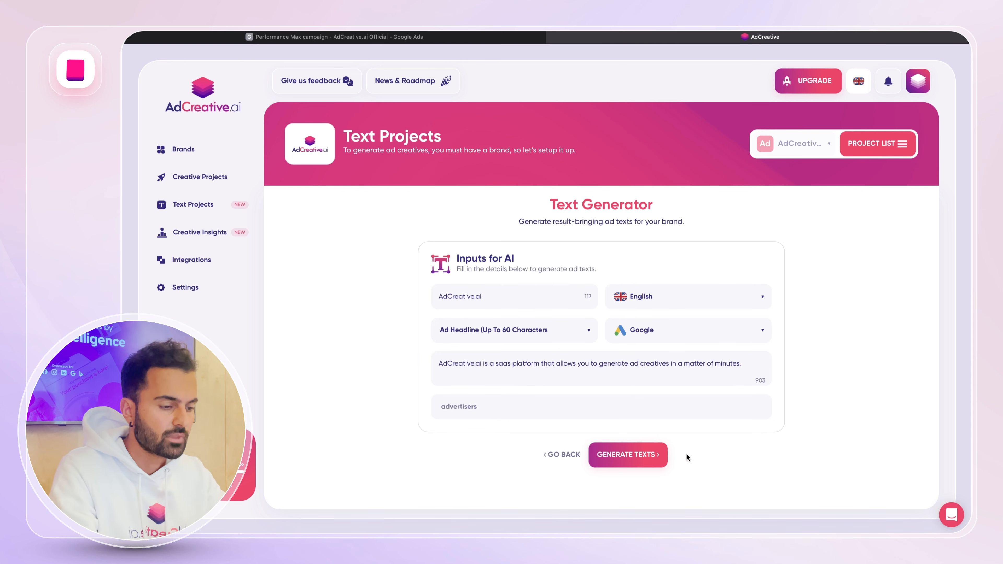
{"action": "left_click", "coordinate": [656, 463]}
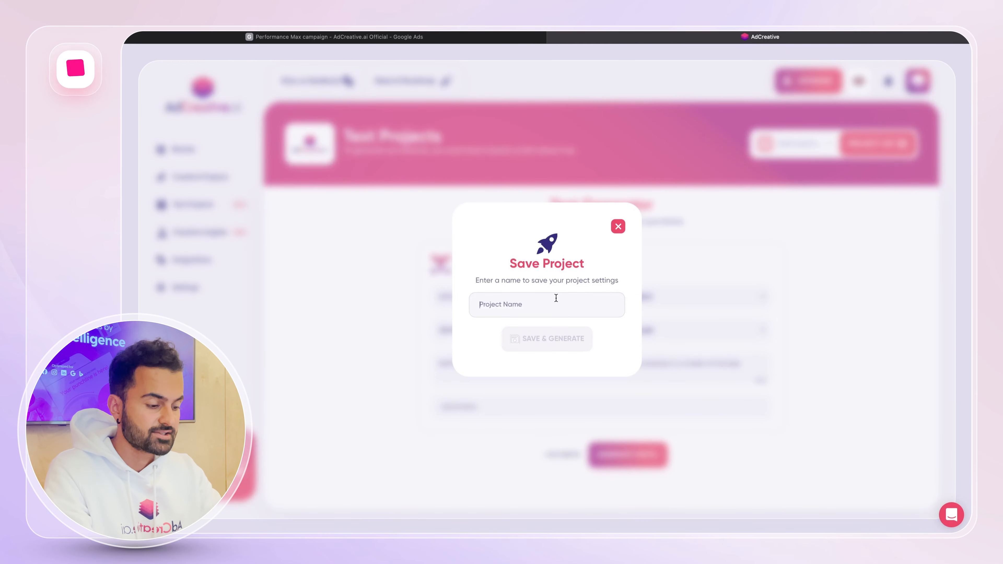
{"action": "left_click", "coordinate": [556, 298]}
{"action": "type", "text": "Text"}
{"action": "left_click", "coordinate": [540, 338]}
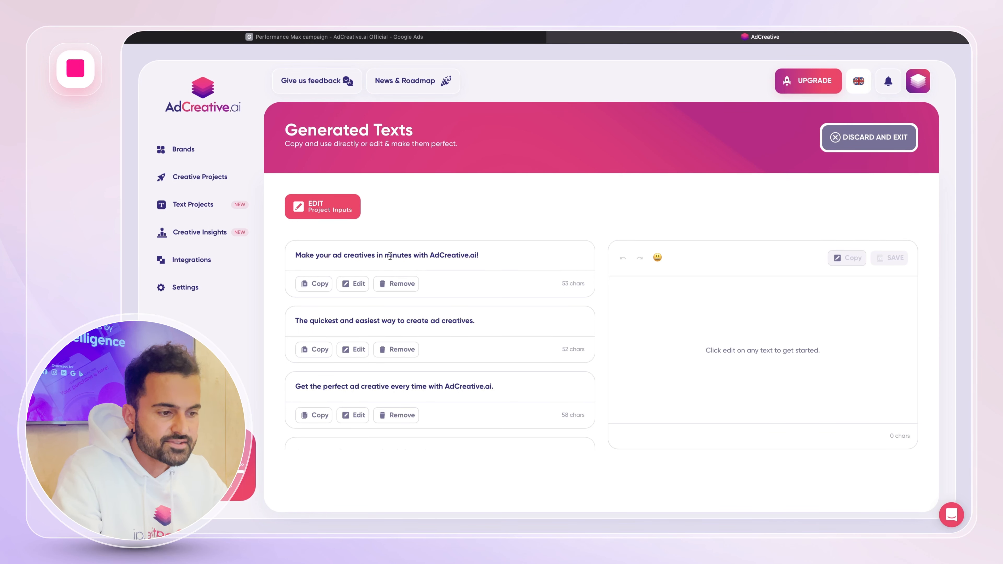
- Copy the generated text "Make your ad creatives in minutes with AdCreative.ai!" and switch to the asset group's headlines in Google Ads
{"action": "left_click", "coordinate": [310, 286]}
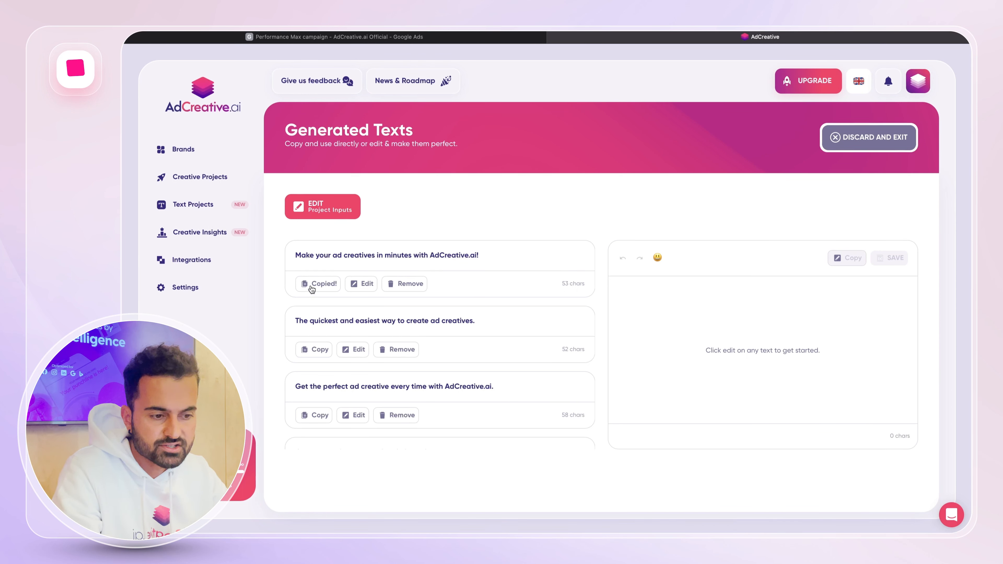
{"action": "left_click", "coordinate": [393, 40]}
{"action": "left_click", "coordinate": [374, 285]}
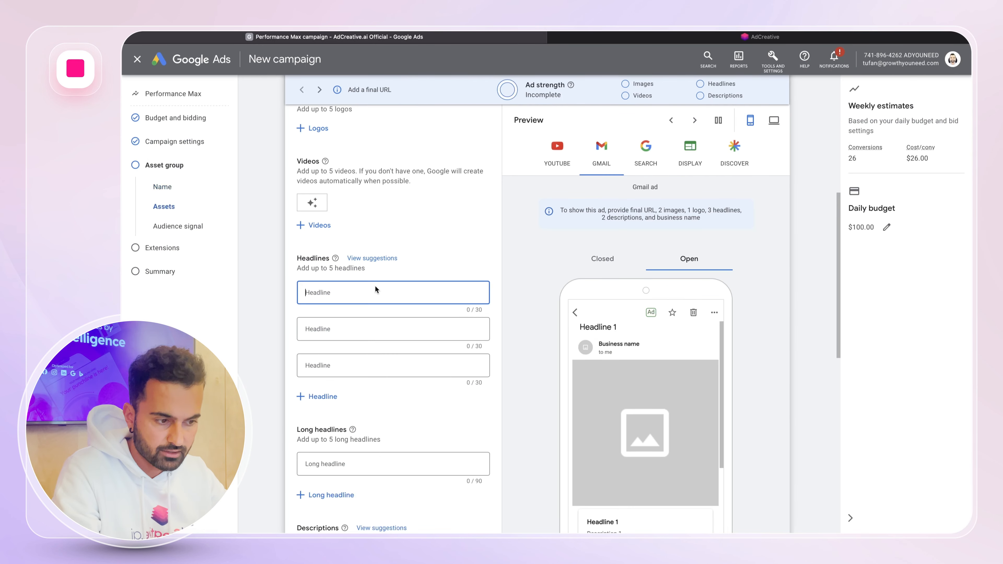
- Add four more long headline fields to the asset group, making five in total
{"action": "scroll", "coordinate": [375, 284], "scroll_direction": "down", "scroll_amount": 3}
{"action": "scroll", "coordinate": [361, 350], "scroll_direction": "down", "scroll_amount": 3}
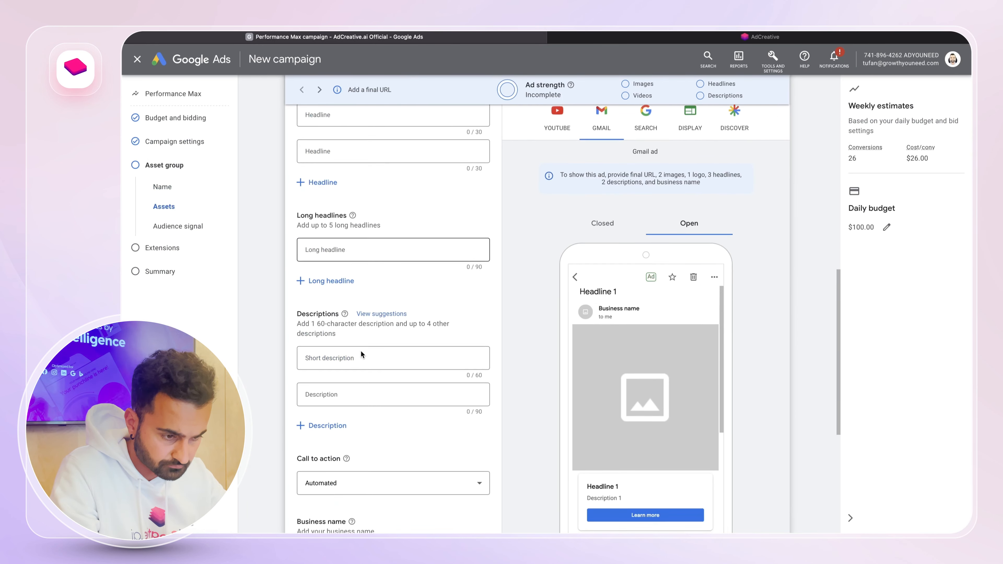
{"action": "left_click", "coordinate": [329, 281]}
{"action": "left_click", "coordinate": [329, 316]}
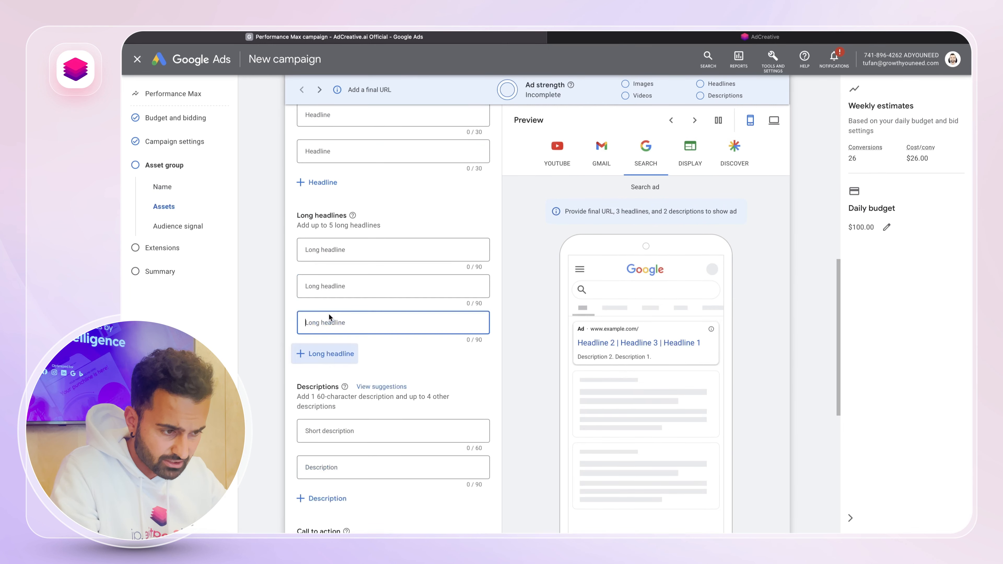
{"action": "left_click", "coordinate": [323, 362]}
{"action": "left_click", "coordinate": [328, 390]}
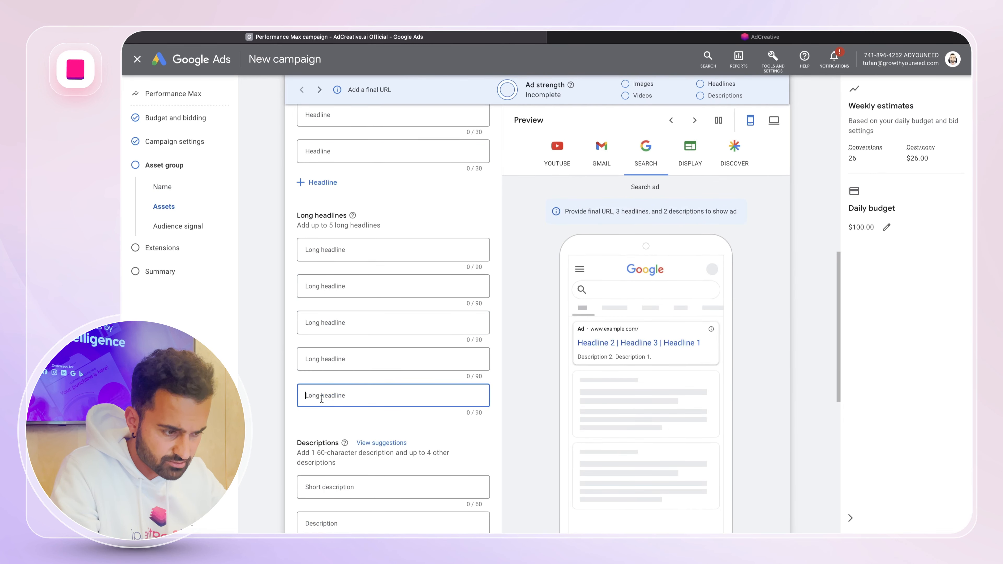
- Paste the copied text "Make your ad creatives in minutes with AdCreative.ai!" into the short description
{"action": "scroll", "coordinate": [333, 379], "scroll_direction": "down", "scroll_amount": 2}
{"action": "scroll", "coordinate": [332, 380], "scroll_direction": "up", "scroll_amount": 5}
{"action": "scroll", "coordinate": [332, 380], "scroll_direction": "down", "scroll_amount": 7}
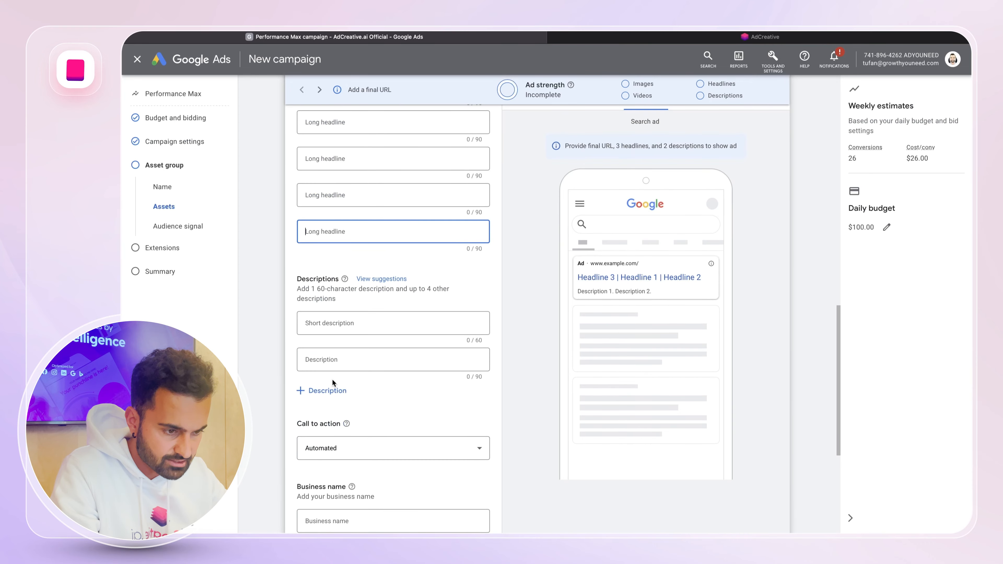
{"action": "left_click", "coordinate": [347, 324]}
{"action": "key", "text": "super+v"}
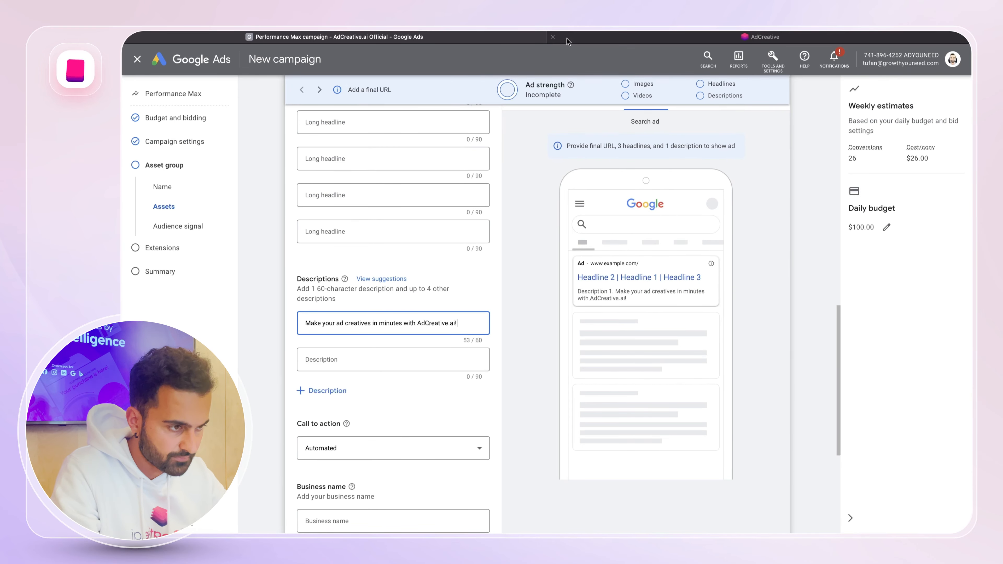
- Copy "The quickest and easiest way to create ad creatives." from AdCreative.ai into the second description in Google Ads
{"action": "left_click", "coordinate": [567, 39]}
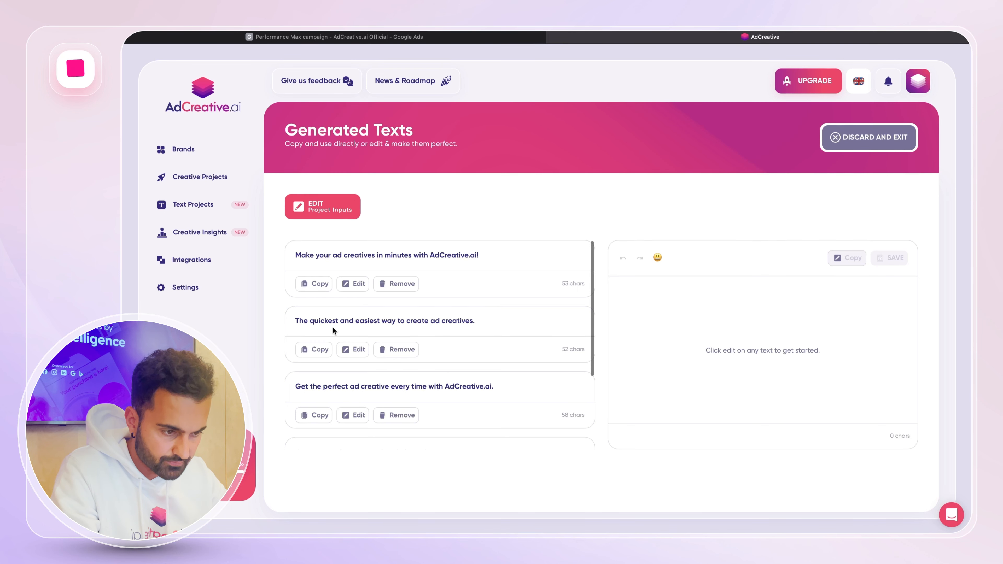
{"action": "left_click", "coordinate": [316, 349]}
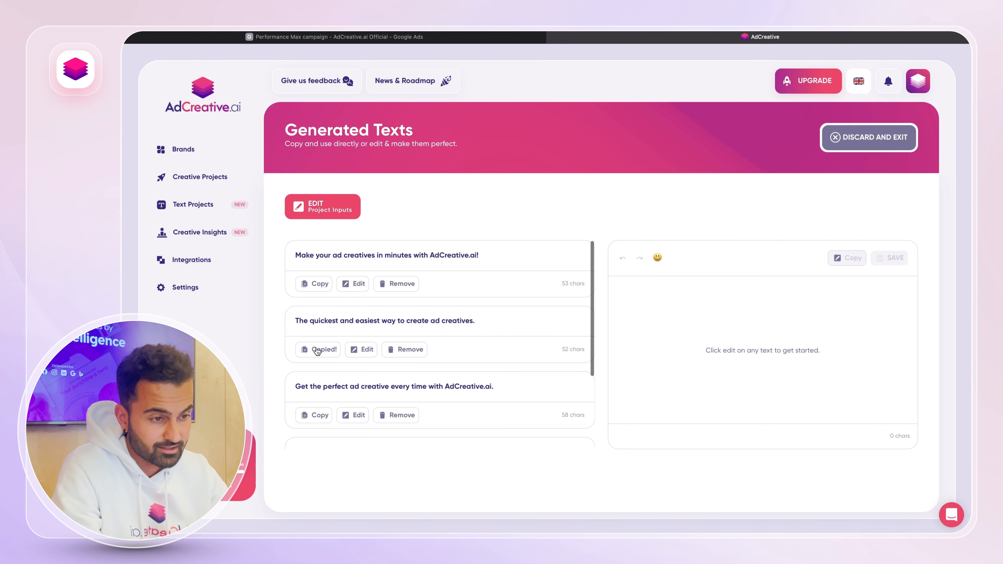
{"action": "left_click", "coordinate": [330, 37]}
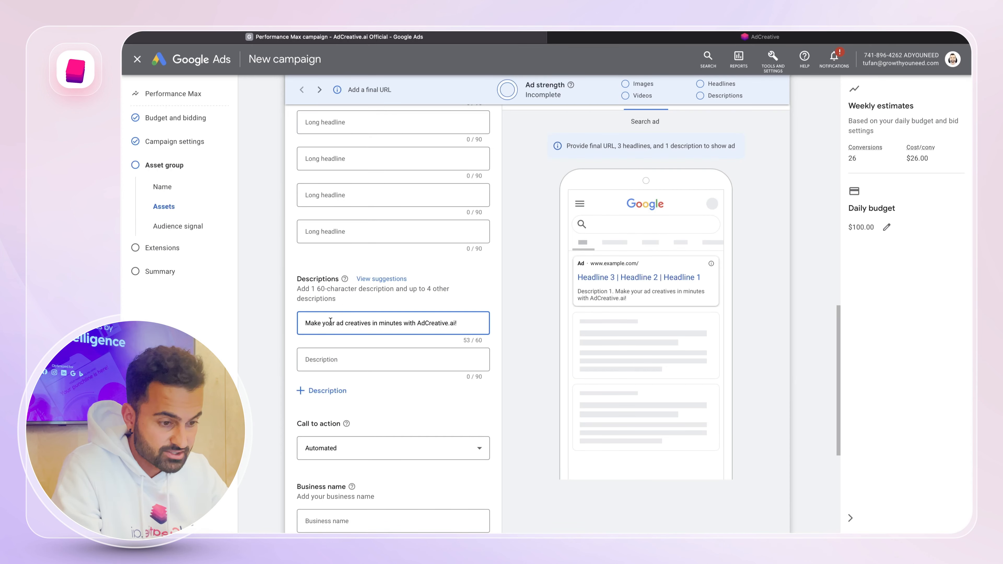
{"action": "left_click", "coordinate": [320, 360]}
{"action": "key", "text": "ctrl+v"}
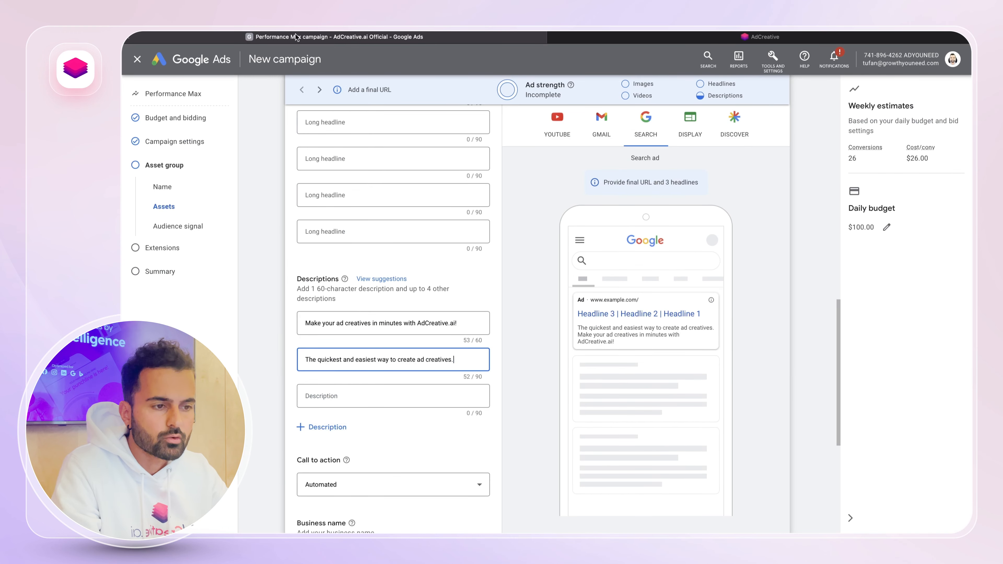
- Switch to AdCreative.ai, remove the exclamation mark from the first generated text in the editor, and copy the edited text
{"action": "left_click", "coordinate": [588, 35]}
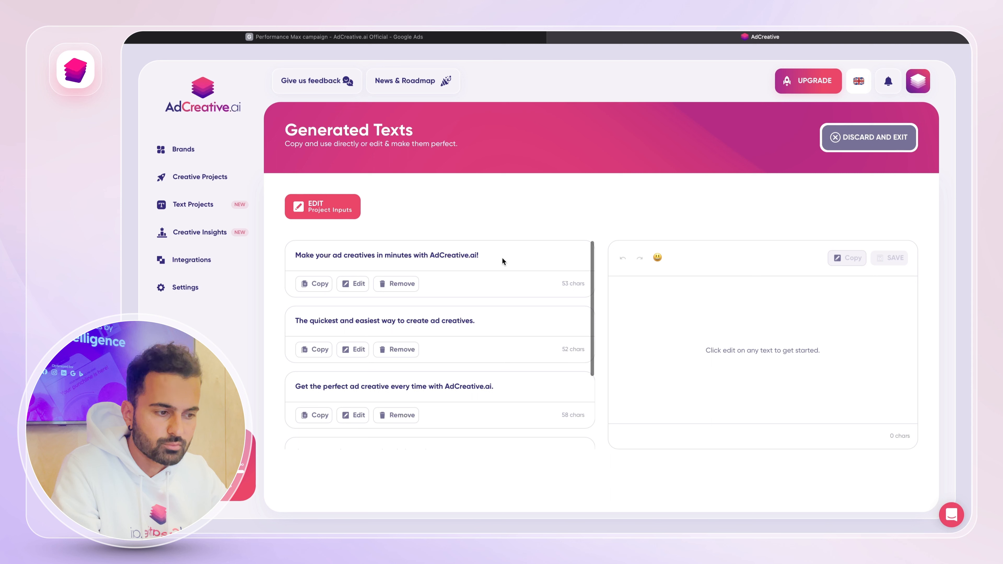
{"action": "left_click", "coordinate": [323, 284]}
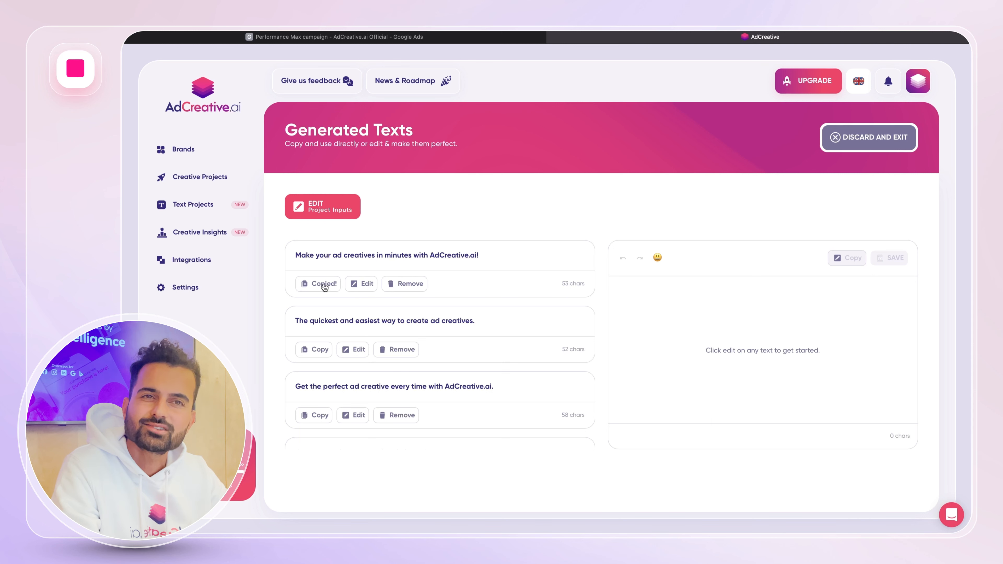
{"action": "left_click", "coordinate": [356, 288]}
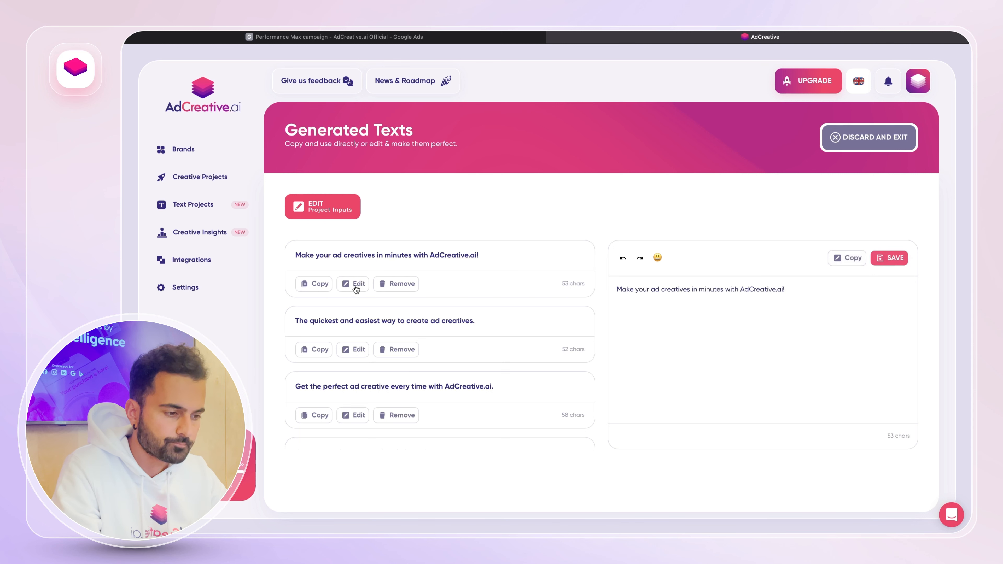
{"action": "left_click", "coordinate": [848, 286]}
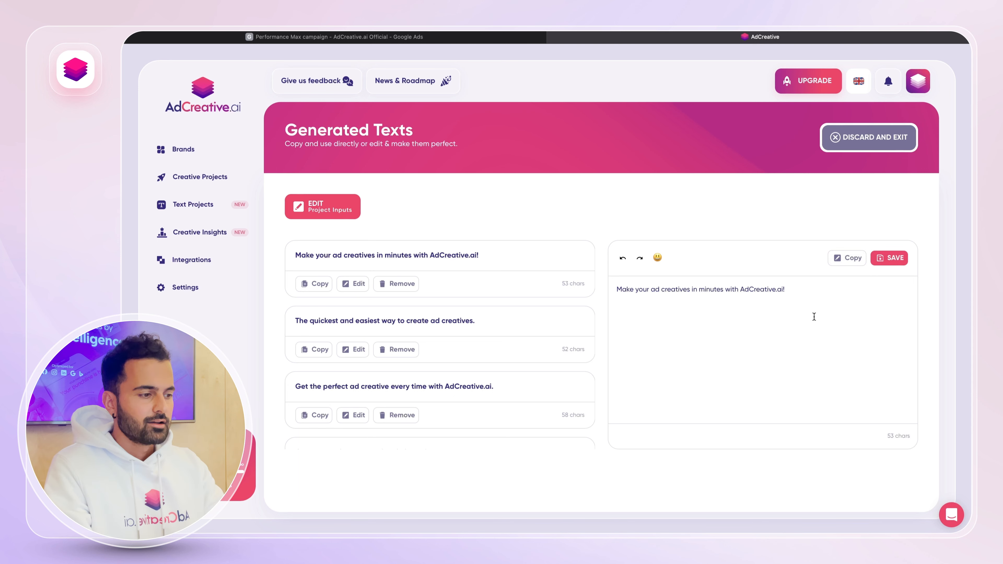
{"action": "key", "text": "BackSpace"}
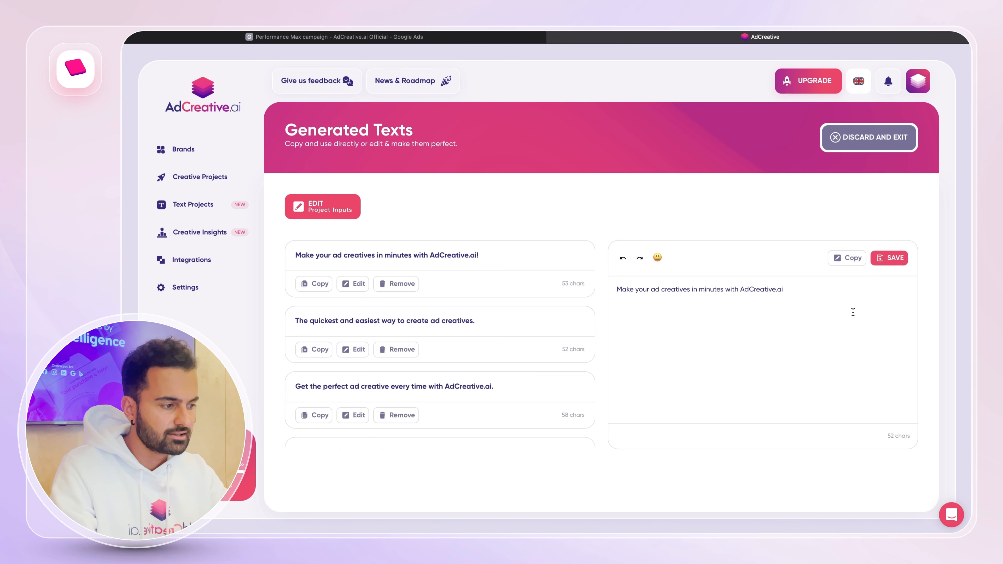
{"action": "key", "text": "ctrl+a"}
{"action": "left_click", "coordinate": [848, 264]}
{"action": "left_click", "coordinate": [771, 309]}
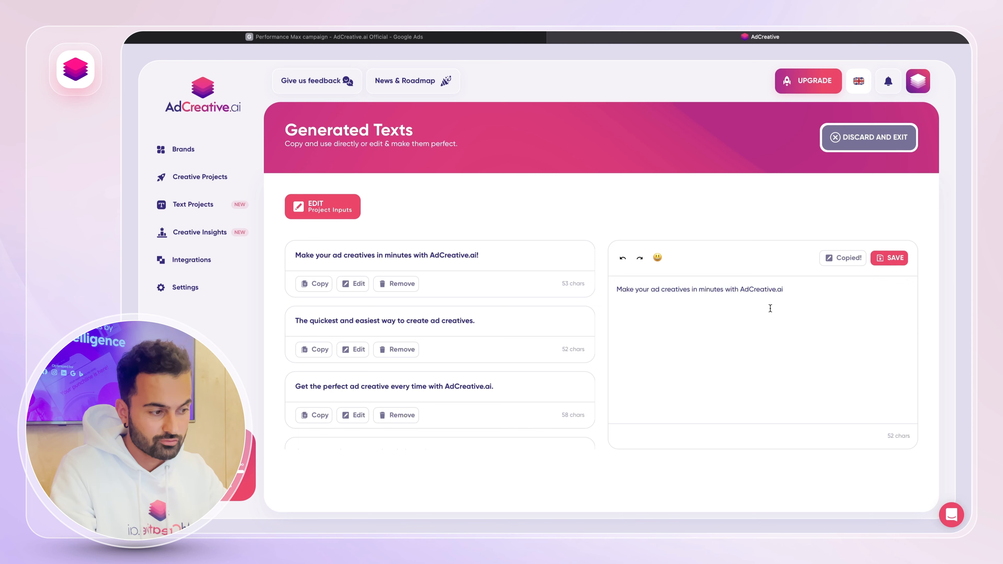
- Switch to Google Ads and replace the short description with "Make your ad creatives in minutes with AdCreative.ai"
{"action": "left_click", "coordinate": [336, 39]}
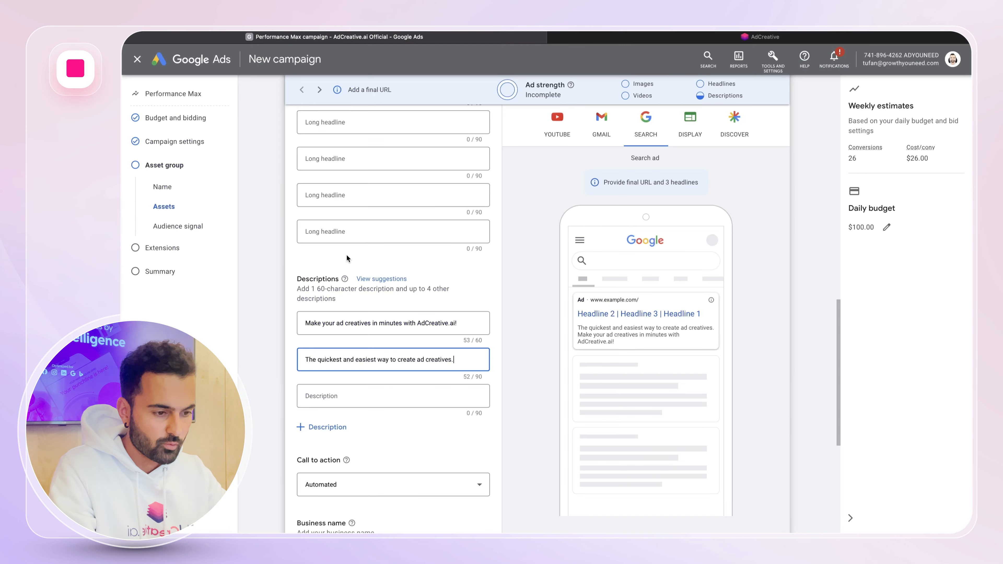
{"action": "left_click", "coordinate": [376, 323]}
{"action": "key", "text": "super+a"}
{"action": "key", "text": "super+v"}
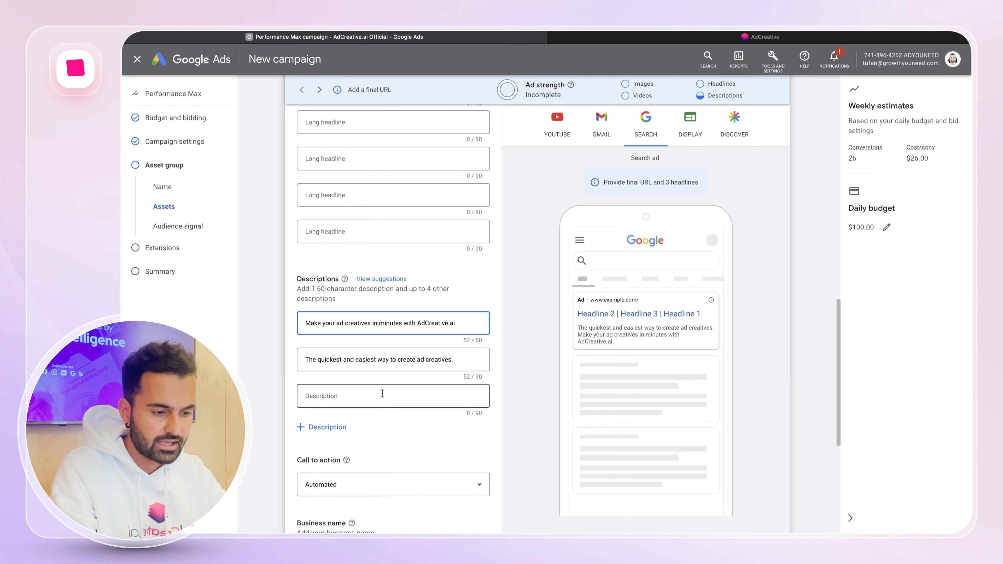
- Copy "Get the perfect ad creative every time with AdCreative.ai." from AdCreative.ai into the third description in Google Ads
{"action": "left_click", "coordinate": [382, 394]}
{"action": "left_click", "coordinate": [597, 37]}
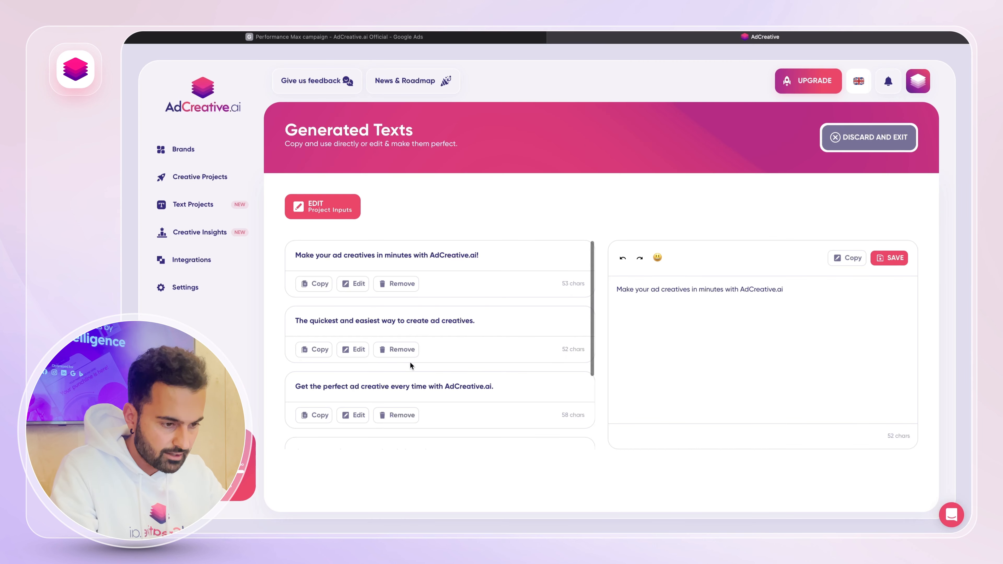
{"action": "scroll", "coordinate": [410, 362], "scroll_direction": "down", "scroll_amount": 3}
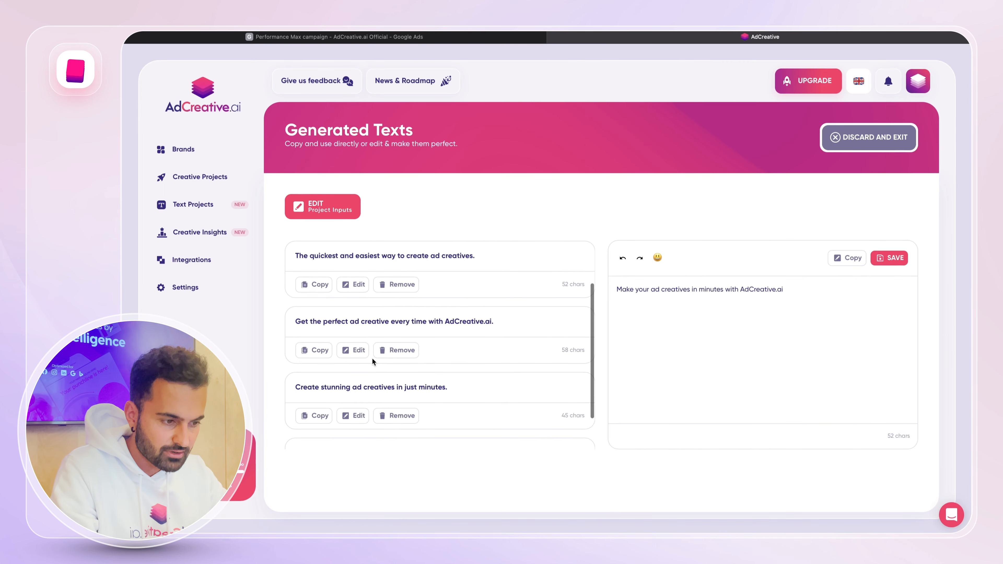
{"action": "left_click", "coordinate": [314, 350]}
{"action": "left_click", "coordinate": [387, 38]}
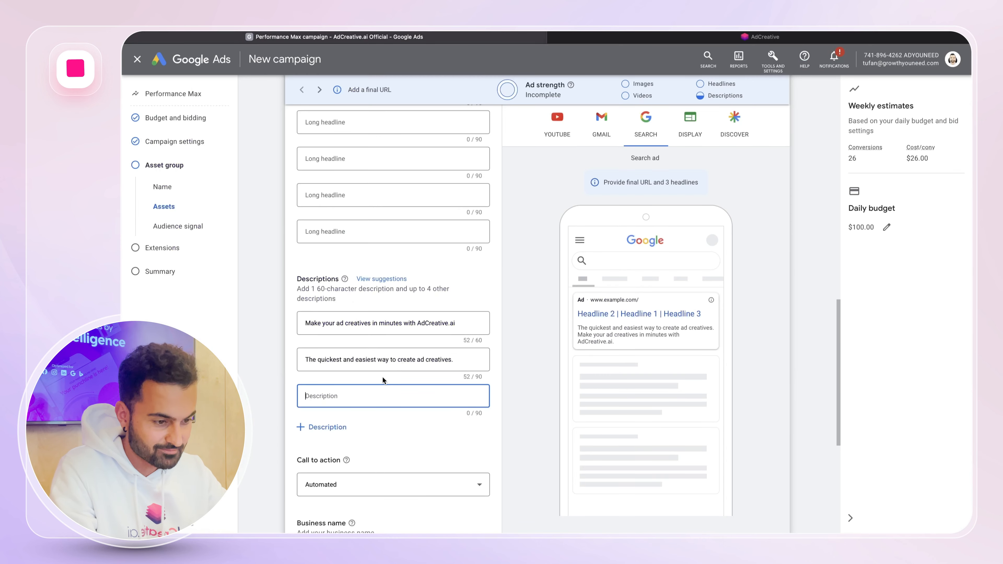
{"action": "key", "text": "super+v"}
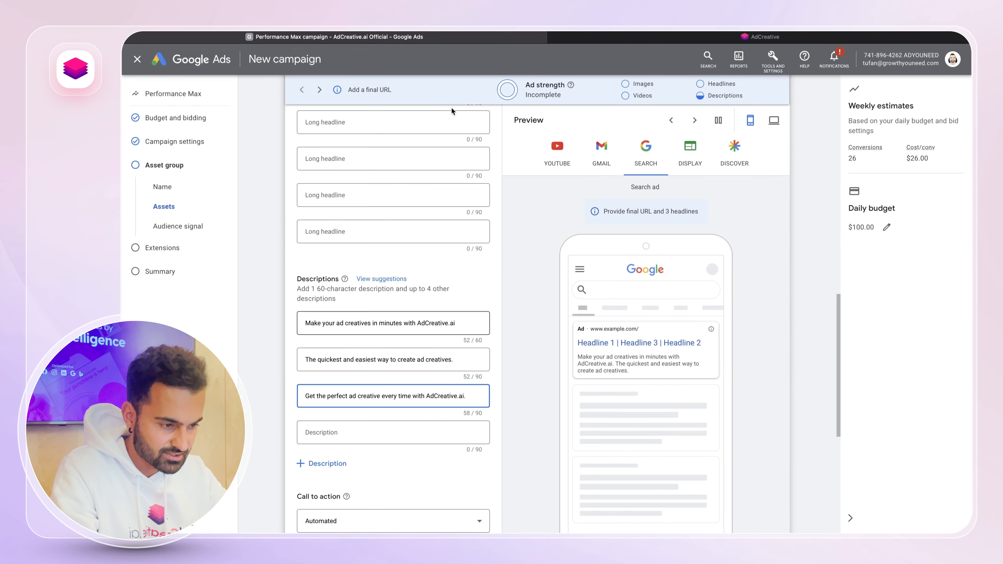
- Copy "Create stunning ad creatives in just minutes." from AdCreative.ai into the fourth description in Google Ads
{"action": "left_click", "coordinate": [593, 38]}
{"action": "scroll", "coordinate": [395, 356], "scroll_direction": "down", "scroll_amount": 3}
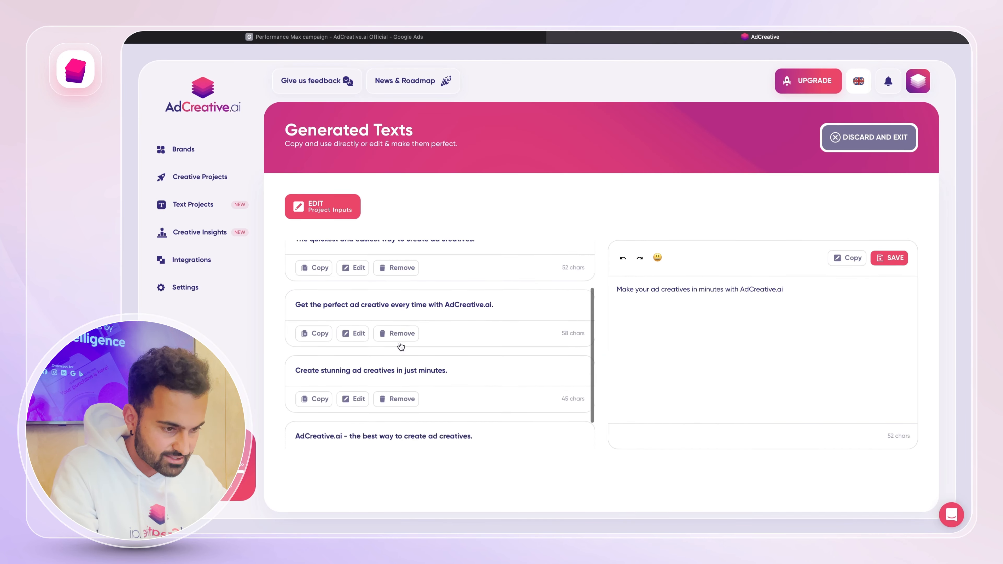
{"action": "left_click", "coordinate": [314, 372]}
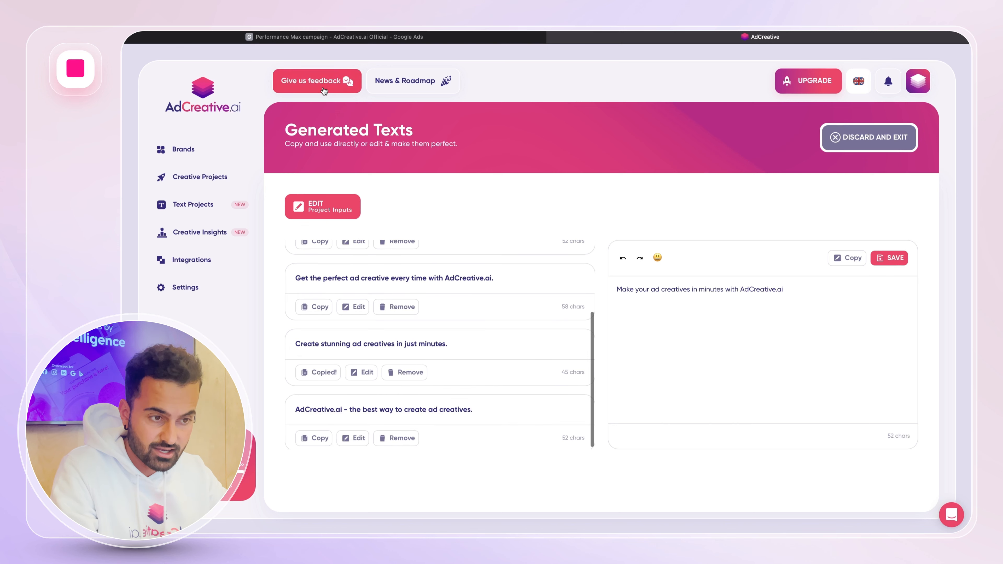
{"action": "left_click", "coordinate": [321, 38]}
{"action": "left_click", "coordinate": [320, 434]}
{"action": "key", "text": "super+v"}
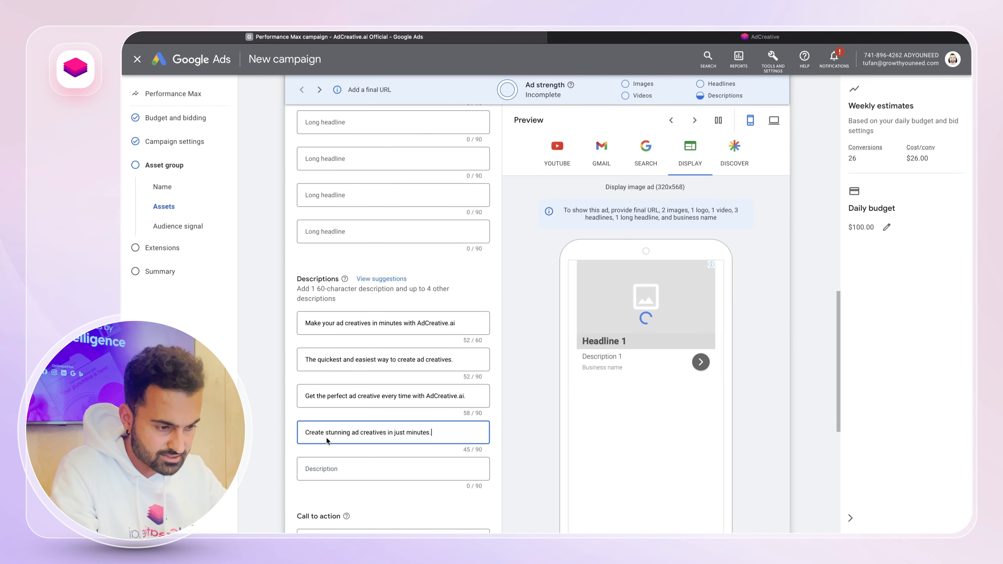
- Copy "AdCreative.ai - the best way to create ad creatives." from AdCreative.ai into the fifth description in Google Ads
{"action": "left_click", "coordinate": [575, 38]}
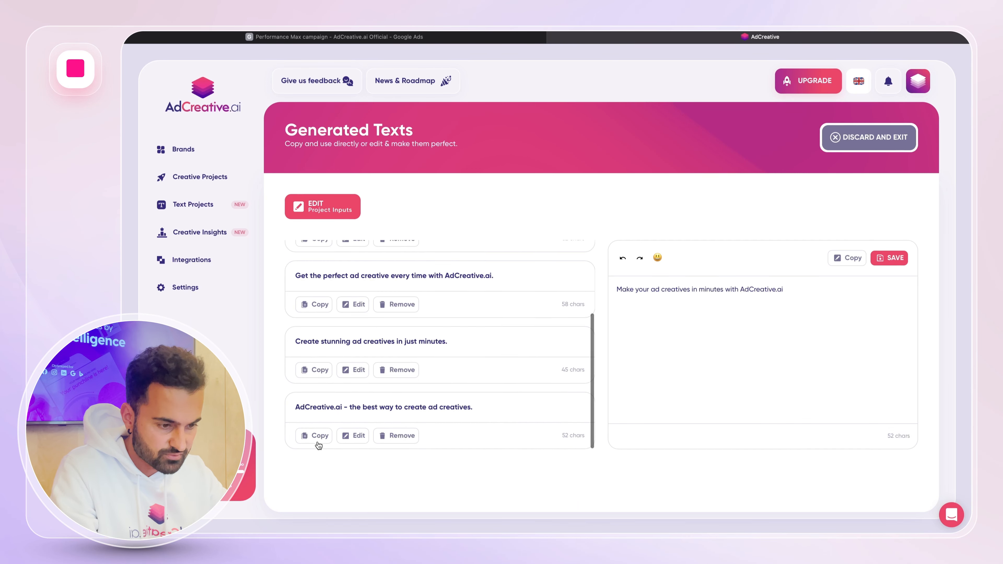
{"action": "left_click", "coordinate": [316, 434]}
{"action": "left_click", "coordinate": [308, 40]}
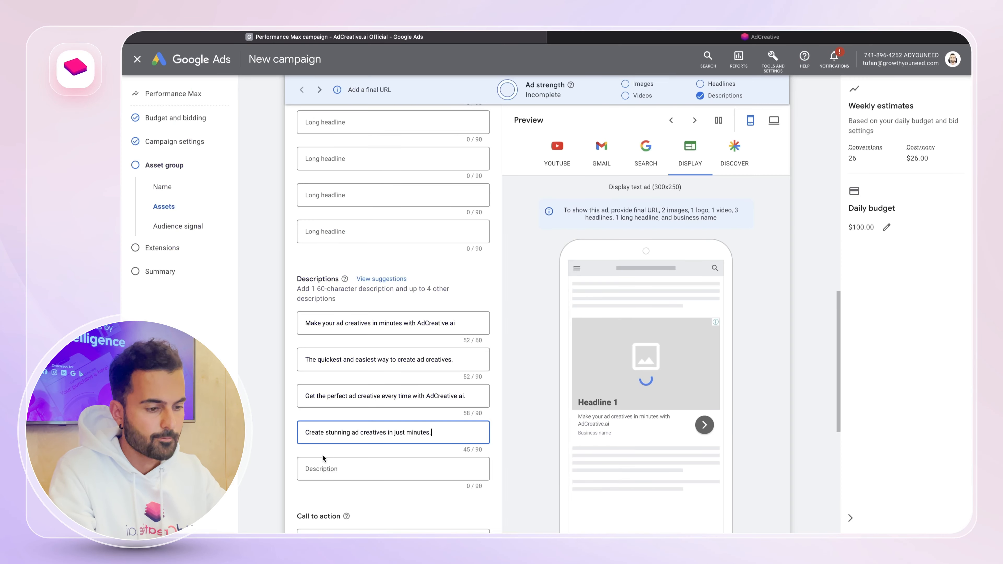
{"action": "left_click", "coordinate": [325, 470]}
{"action": "key", "text": "super+v"}
{"action": "left_click", "coordinate": [259, 412]}
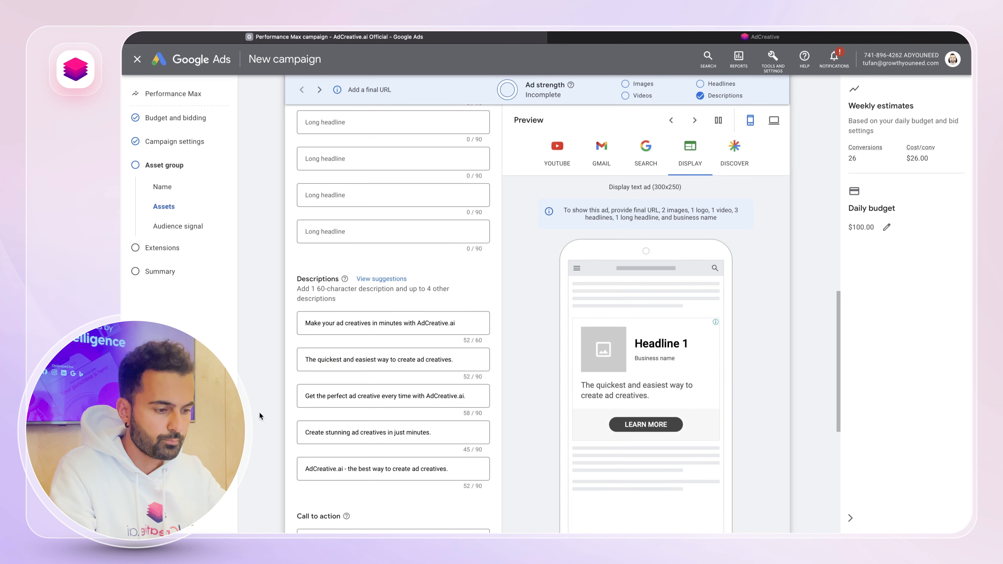
{"action": "scroll", "coordinate": [259, 412], "scroll_direction": "up", "scroll_amount": 5}
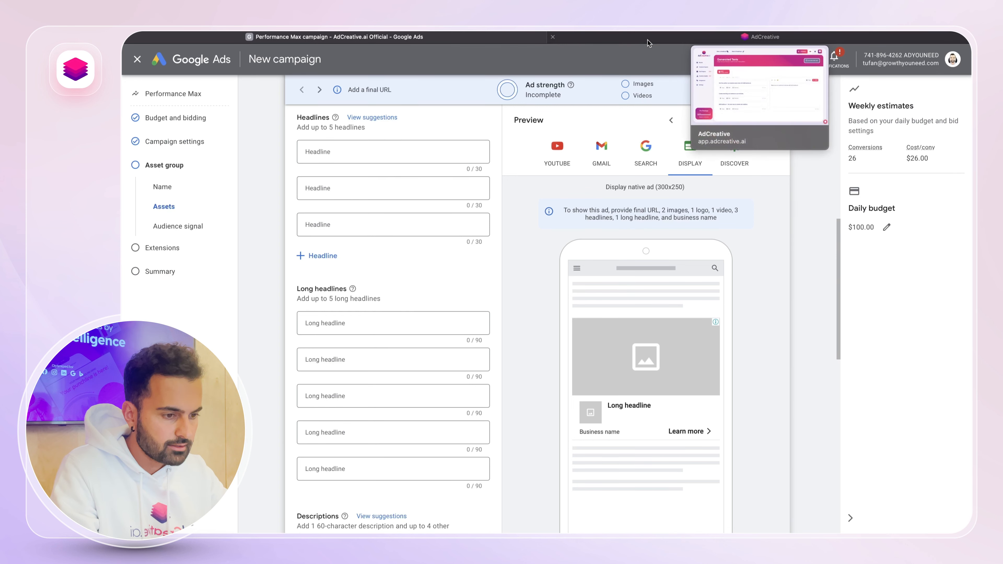
{"action": "scroll", "coordinate": [322, 296], "scroll_direction": "up", "scroll_amount": 3}
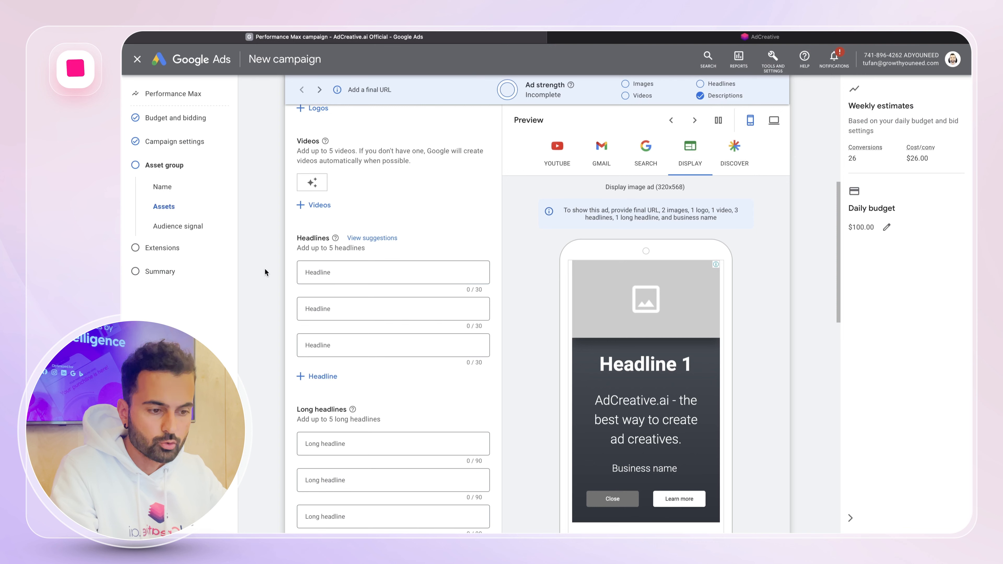
{"action": "left_click", "coordinate": [356, 275]}
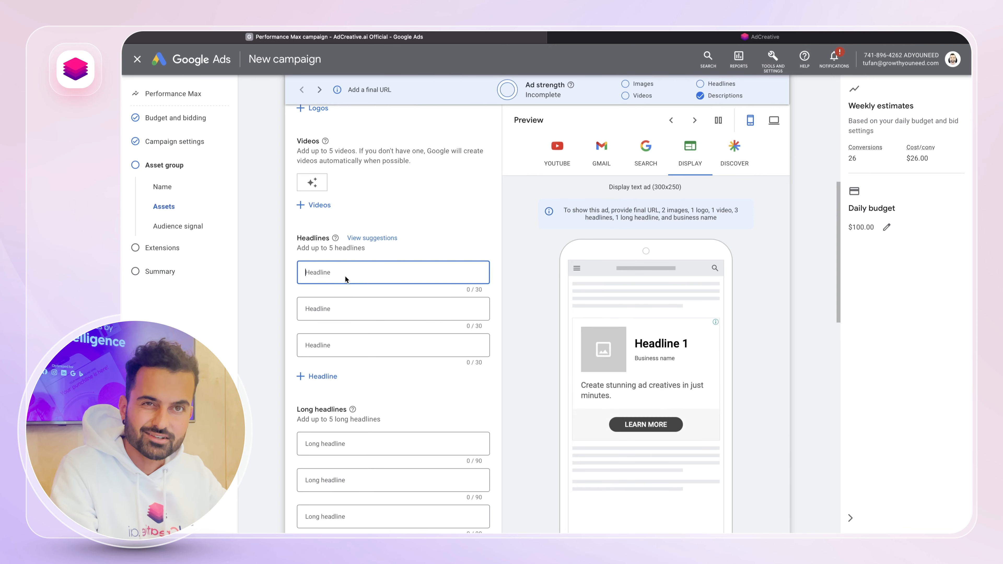
{"action": "left_click", "coordinate": [622, 35]}
{"action": "left_click", "coordinate": [622, 36]}
{"action": "type", "text": "adc"}
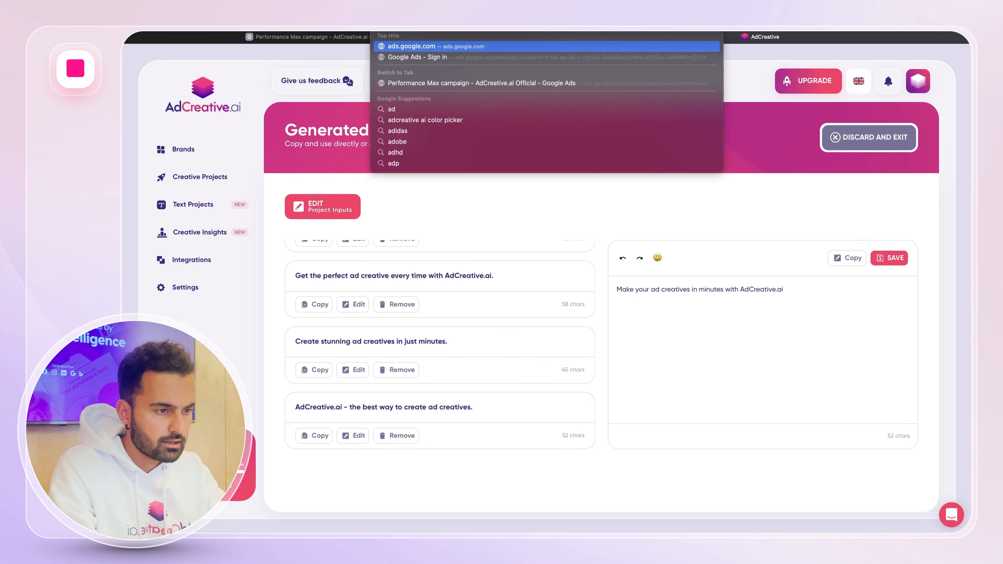
{"action": "left_click", "coordinate": [282, 38]}
{"action": "scroll", "coordinate": [307, 221], "scroll_direction": "up", "scroll_amount": 5}
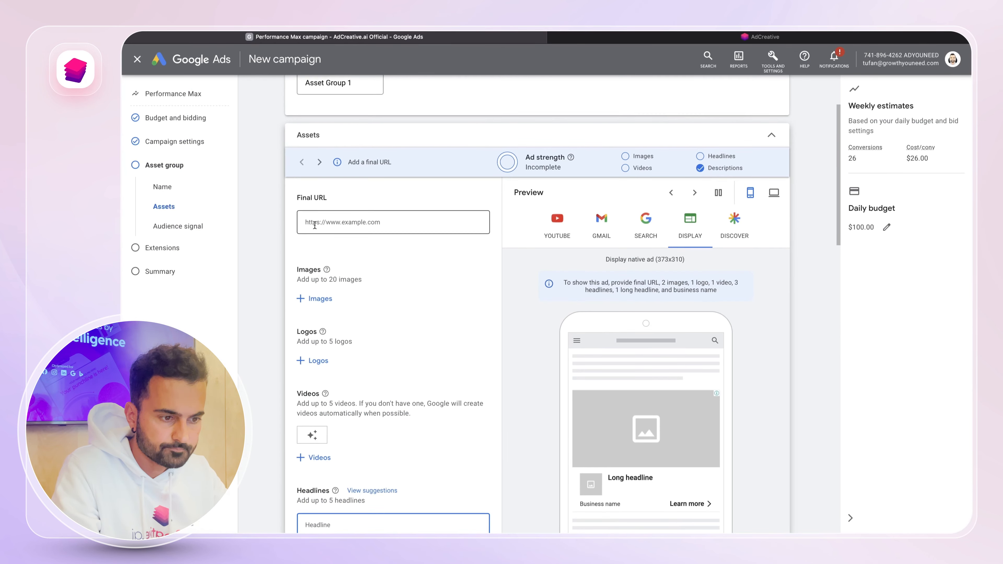
{"action": "left_click", "coordinate": [308, 224]}
{"action": "key", "text": "ctrl+v"}
{"action": "left_click", "coordinate": [258, 243]}
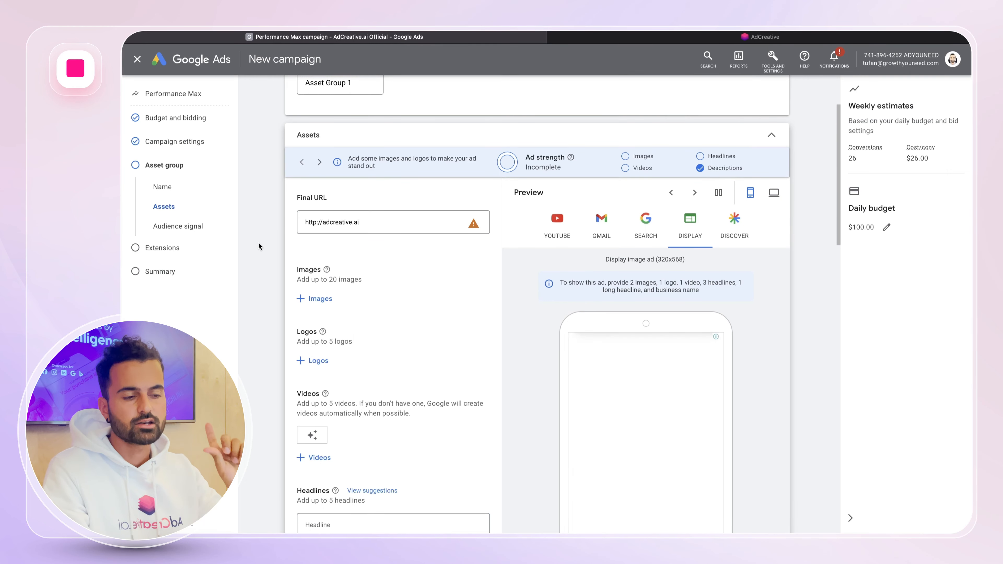
{"action": "left_click", "coordinate": [322, 221]}
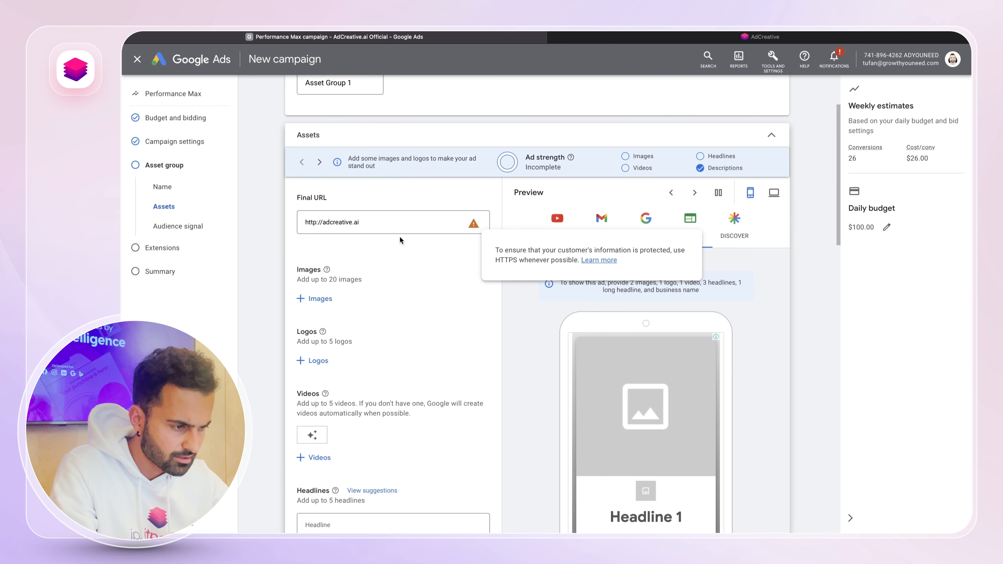
{"action": "type", "text": ":"}
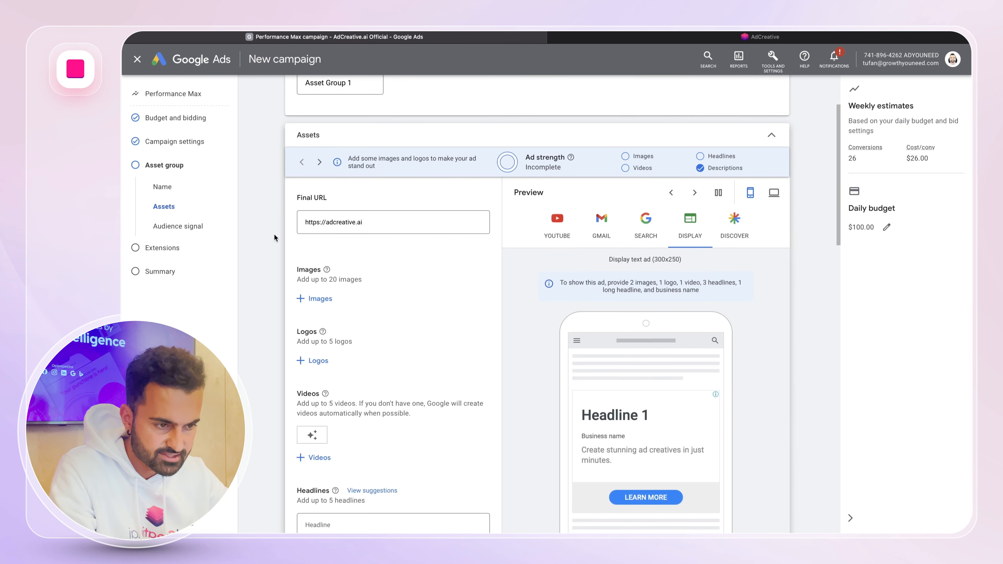
{"action": "left_click", "coordinate": [274, 234]}
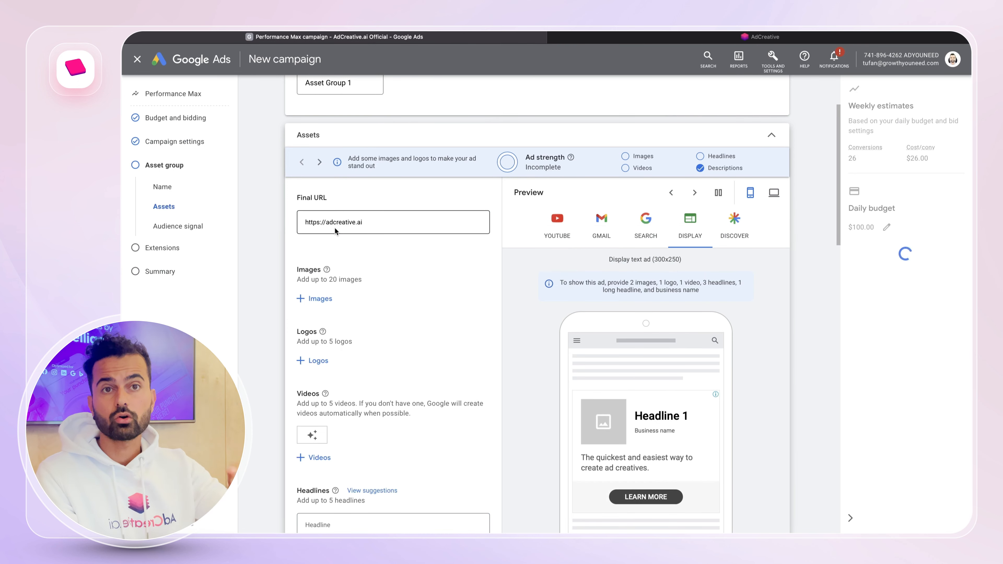
- Fill the first two headlines with the suggested ideas "AI Powered Ad Creatives" and "Start Your Free Trial"
{"action": "scroll", "coordinate": [335, 227], "scroll_direction": "down", "scroll_amount": 5}
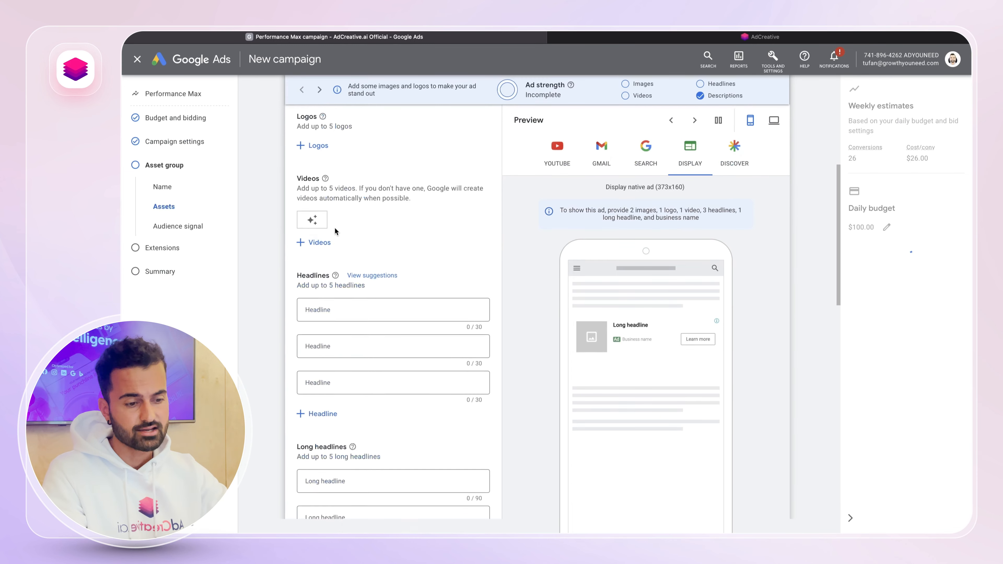
{"action": "left_click", "coordinate": [321, 296]}
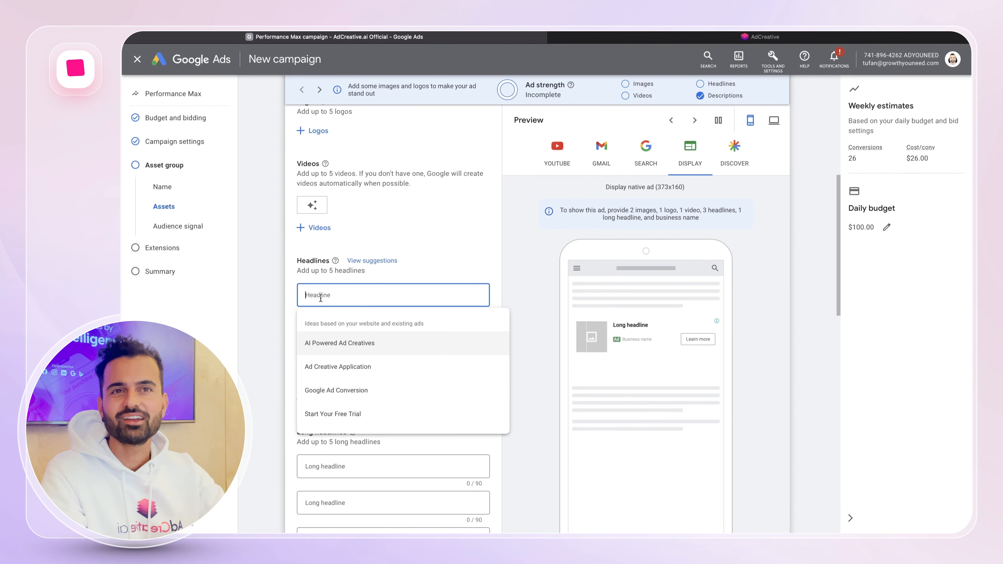
{"action": "left_click", "coordinate": [329, 343]}
{"action": "left_click", "coordinate": [327, 332]}
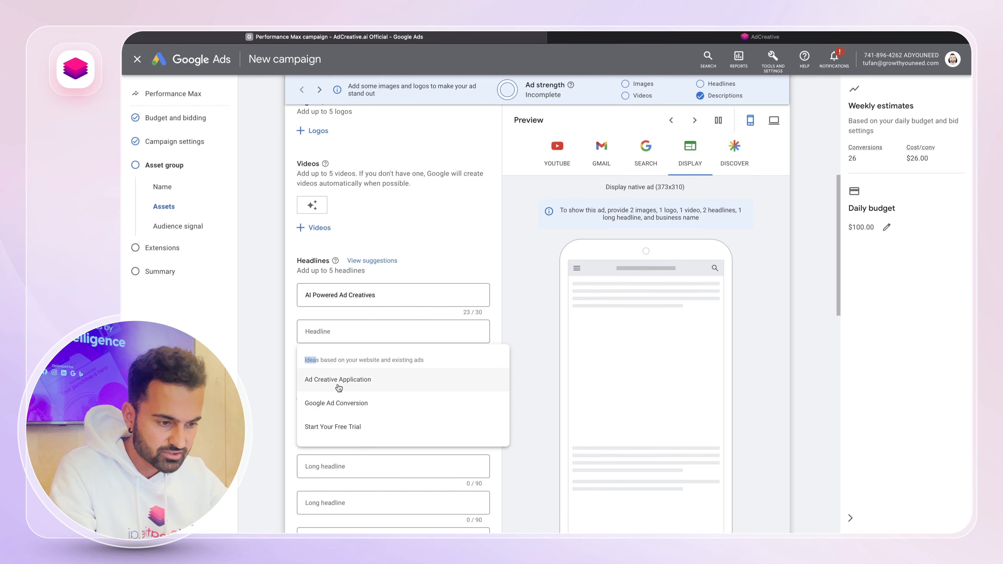
{"action": "left_click", "coordinate": [332, 427]}
- Switch to AdCreative.ai, shorten the text in the editor to "Make your ad creatives in minutes" and select it for copying
{"action": "left_click", "coordinate": [368, 368]}
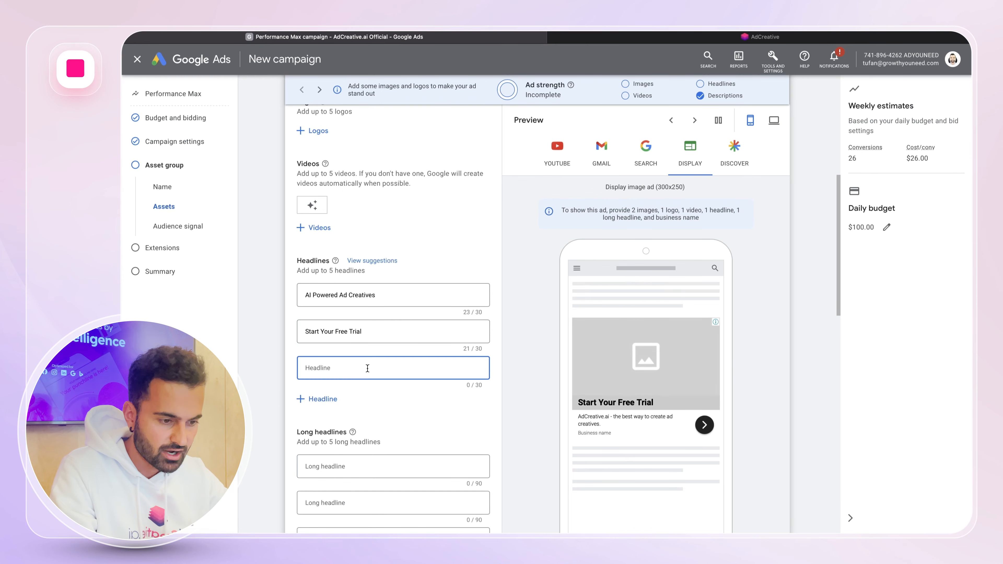
{"action": "left_click", "coordinate": [579, 35]}
{"action": "scroll", "coordinate": [385, 385], "scroll_direction": "up", "scroll_amount": 4}
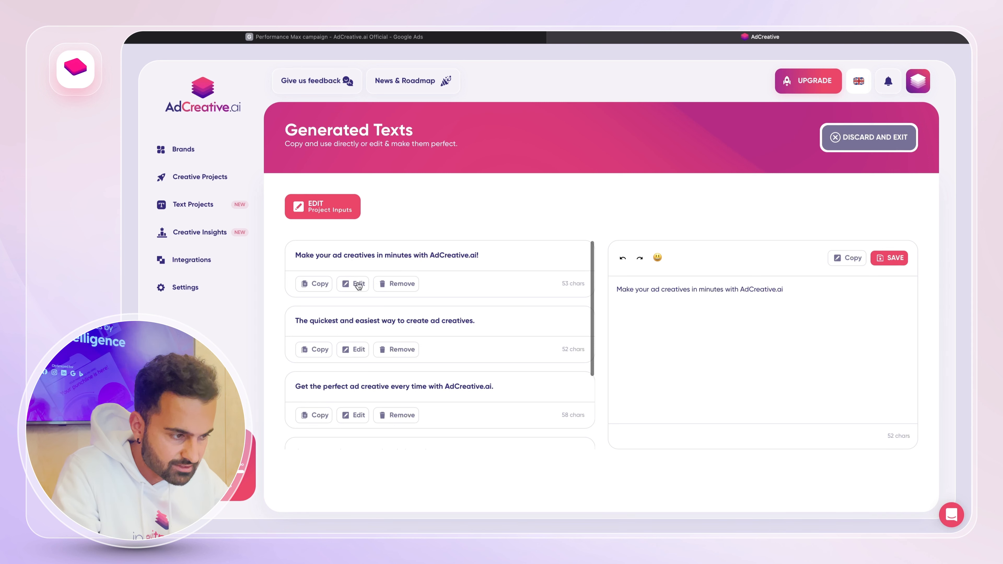
{"action": "left_click_drag", "start_coordinate": [724, 290], "coordinate": [802, 294]}
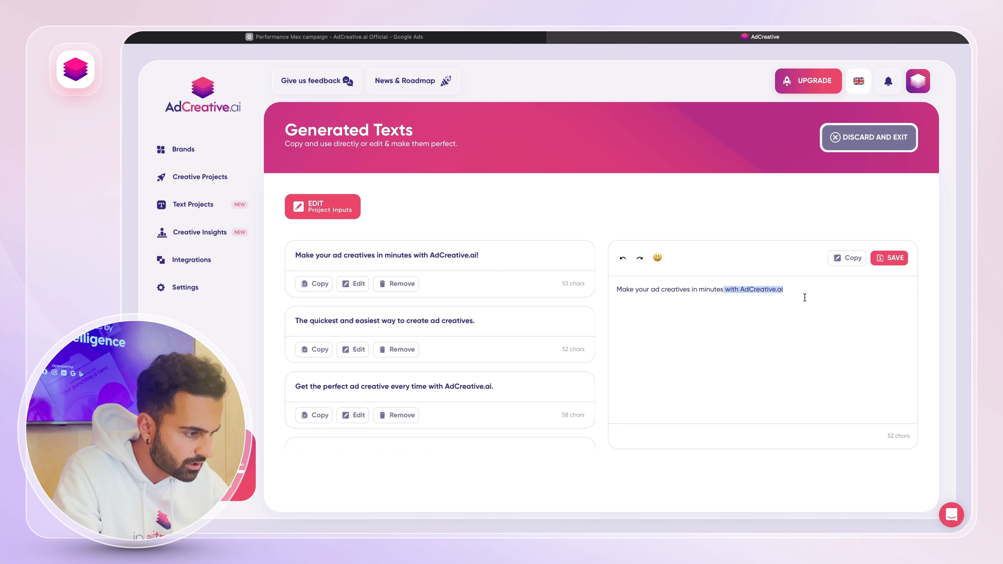
{"action": "key", "text": "BackSpace"}
{"action": "key", "text": "super+a"}
- Switch to Google Ads, paste the shortened text into the third headline and reword it to "Make your ad creatives fast"
{"action": "left_click", "coordinate": [282, 37]}
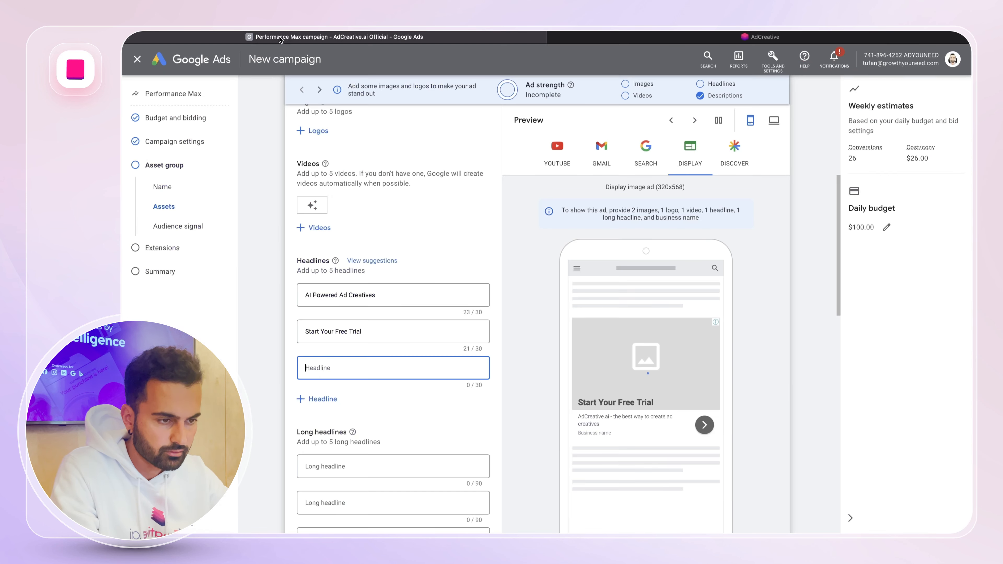
{"action": "key", "text": "super+v"}
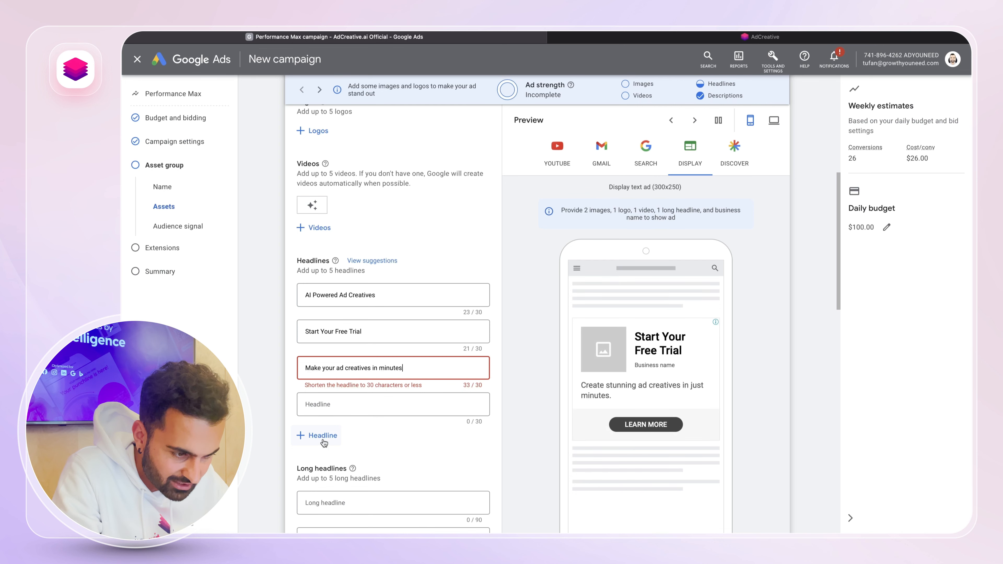
{"action": "key", "text": "shift+alt+Left"}
{"action": "key", "text": "shift+alt+Left"}
{"action": "type", "text": "fast"}
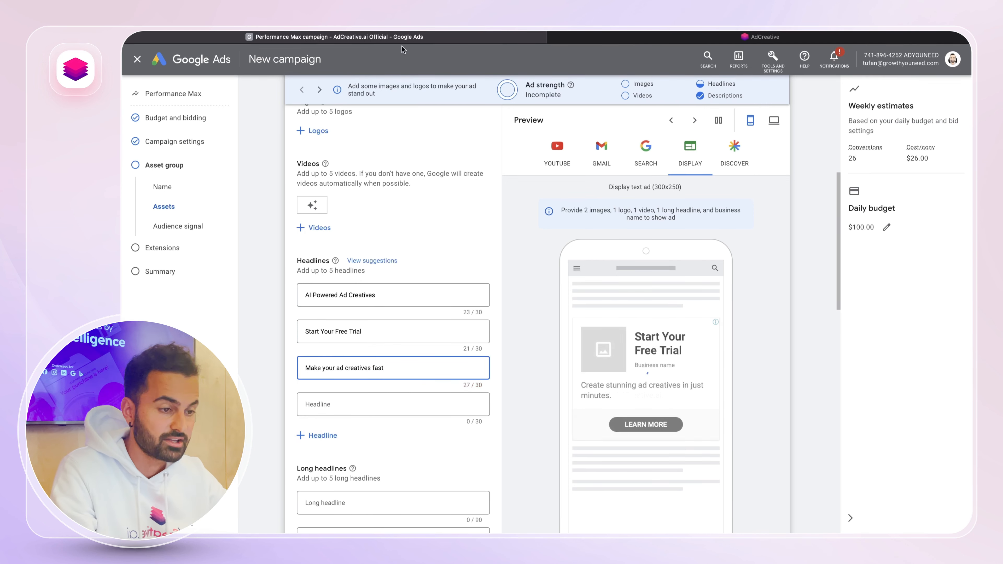
- Switch to AdCreative.ai, open the third generated text in the editor, shorten it to "Get the perfect ad creative" and copy it
{"action": "left_click", "coordinate": [561, 38]}
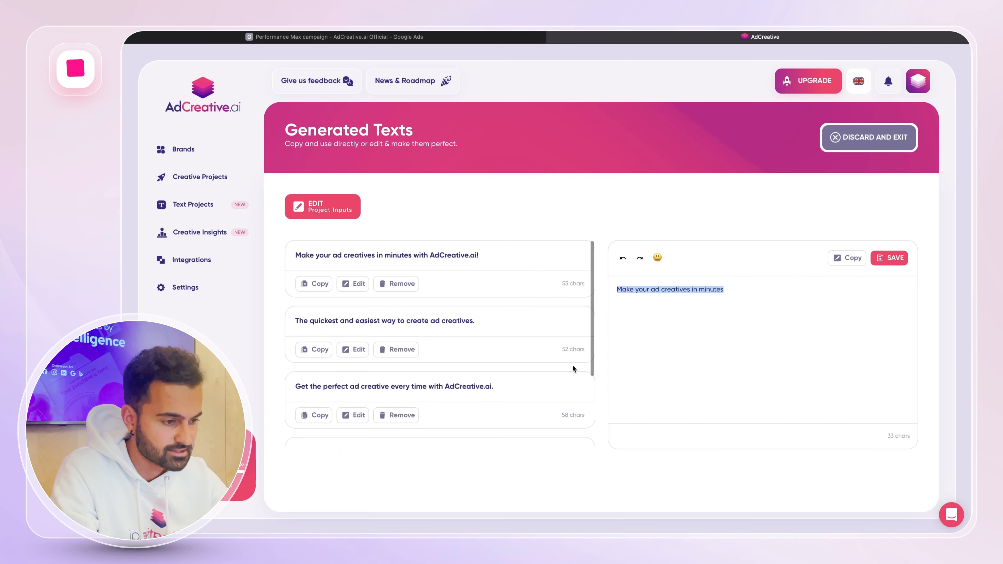
{"action": "scroll", "coordinate": [433, 363], "scroll_direction": "down", "scroll_amount": 1}
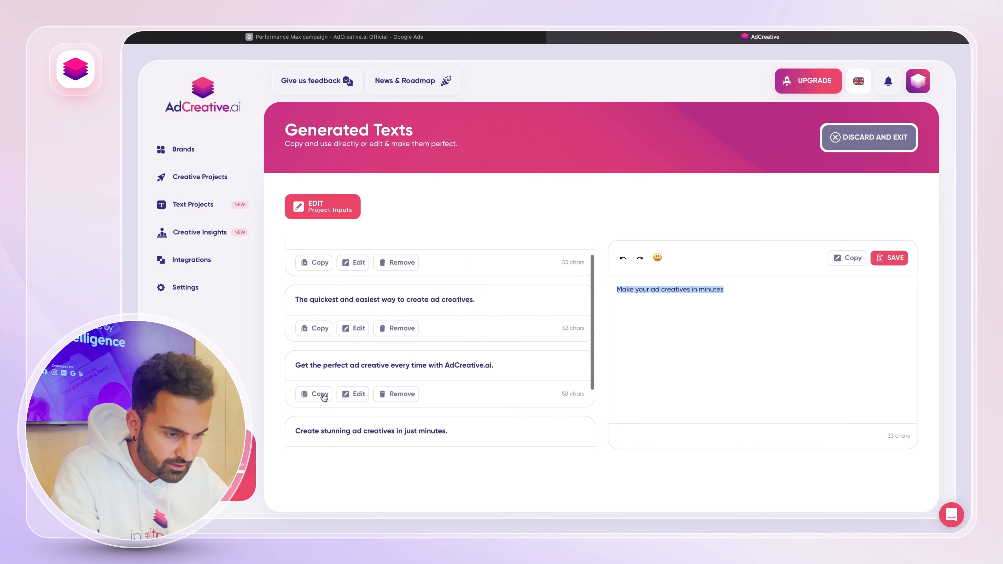
{"action": "left_click", "coordinate": [357, 393]}
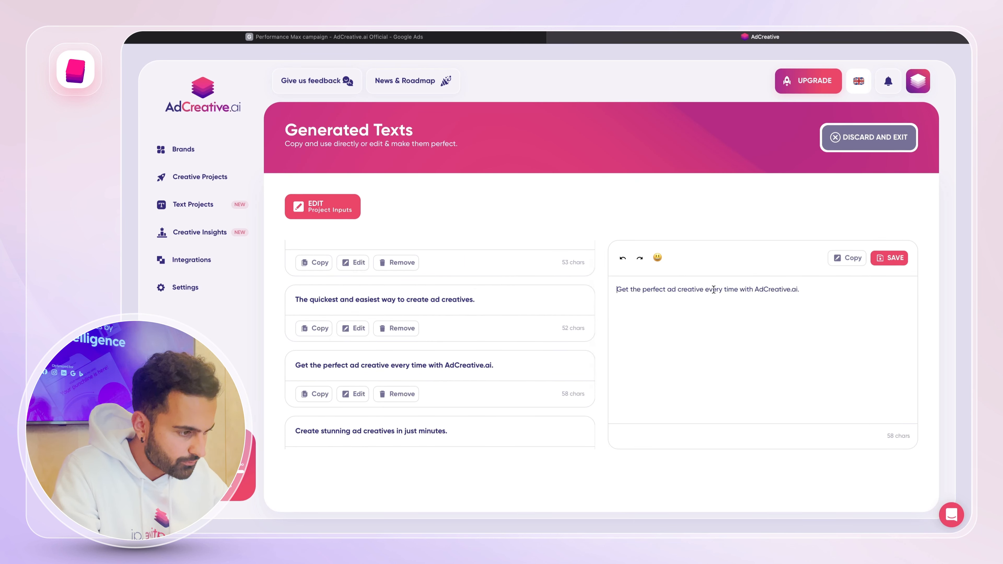
{"action": "left_click_drag", "start_coordinate": [704, 289], "coordinate": [799, 291]}
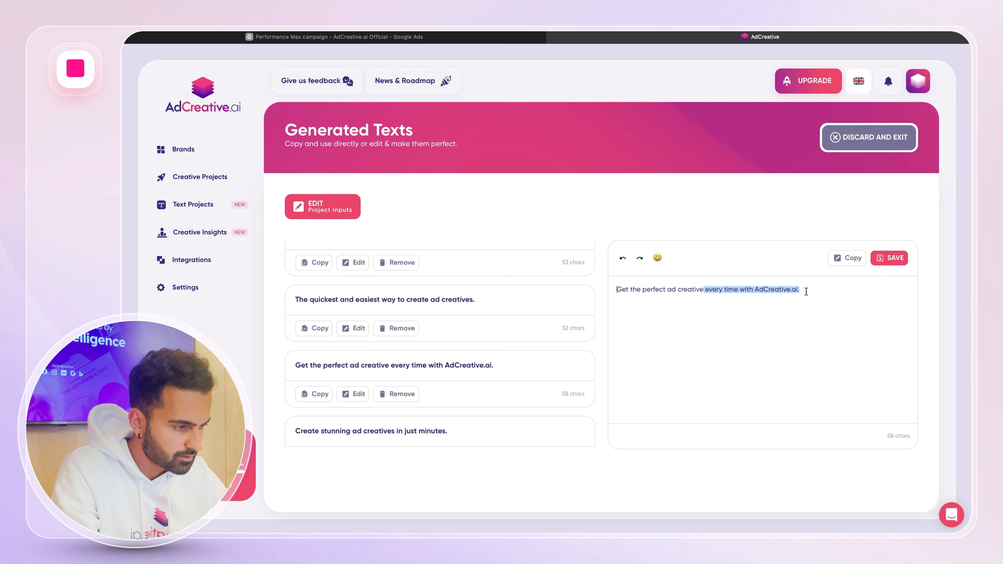
{"action": "key", "text": "BackSpace"}
{"action": "key", "text": "ctrl+a"}
{"action": "key", "text": "ctrl+c"}
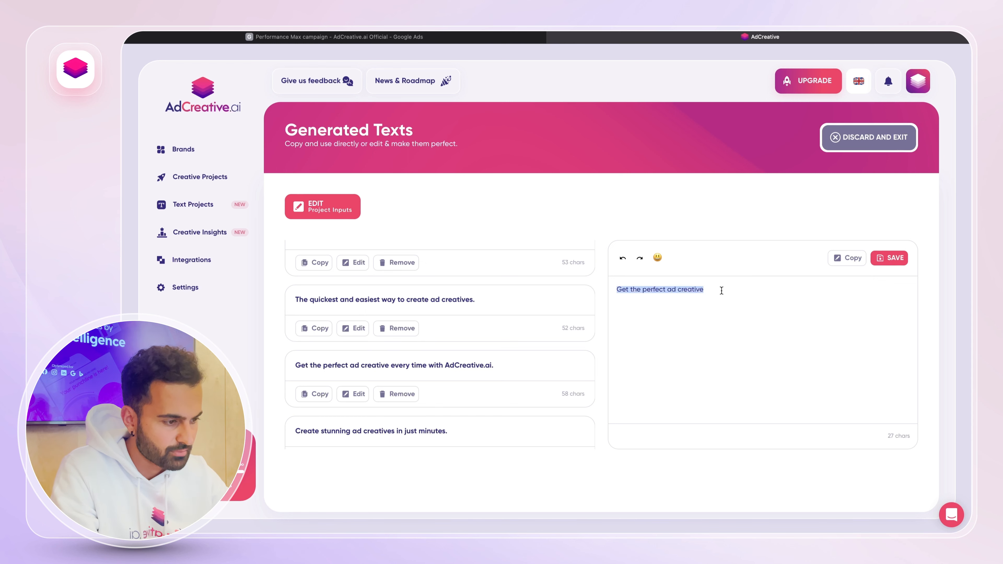
- Switch to Google Ads and paste "Get the perfect ad creative" into the fourth headline
{"action": "left_click", "coordinate": [365, 36]}
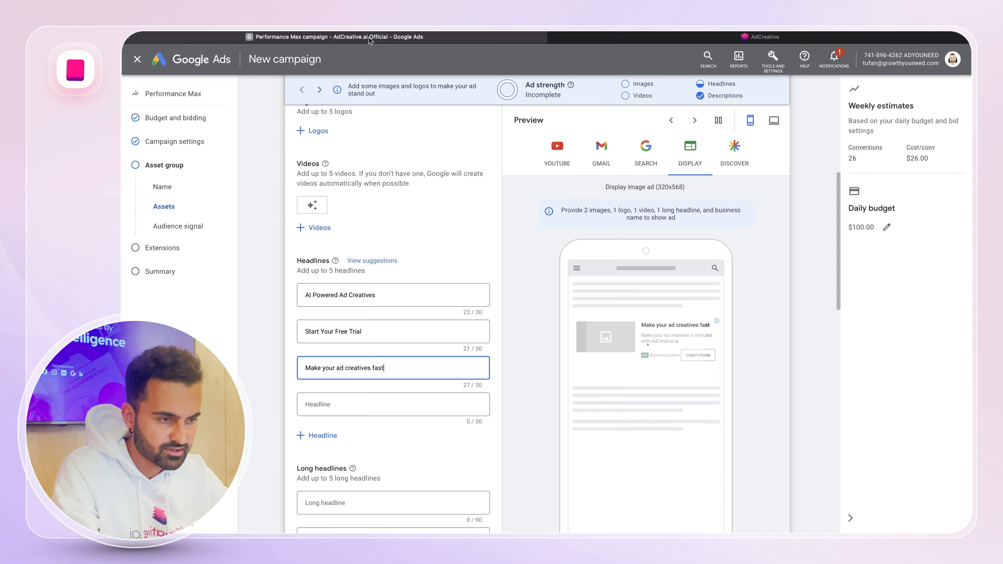
{"action": "left_click", "coordinate": [353, 402]}
{"action": "key", "text": "ctrl+v"}
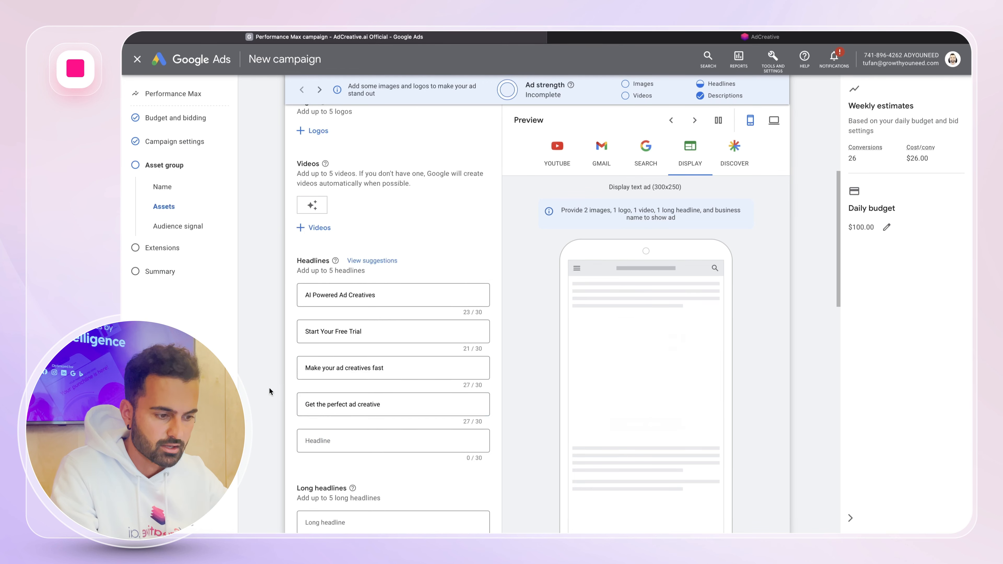
- Switch to AdCreative.ai, open "Create stunning ad creatives in just minutes." in the editor, shorten it to "Create stunning ad creatives" and copy it
{"action": "left_click", "coordinate": [593, 37]}
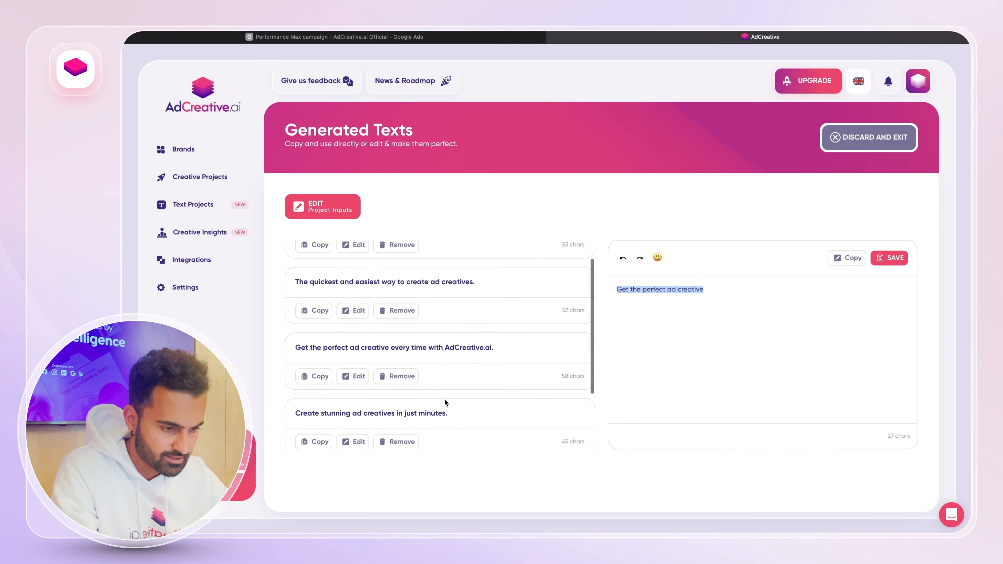
{"action": "scroll", "coordinate": [445, 399], "scroll_direction": "down", "scroll_amount": 2}
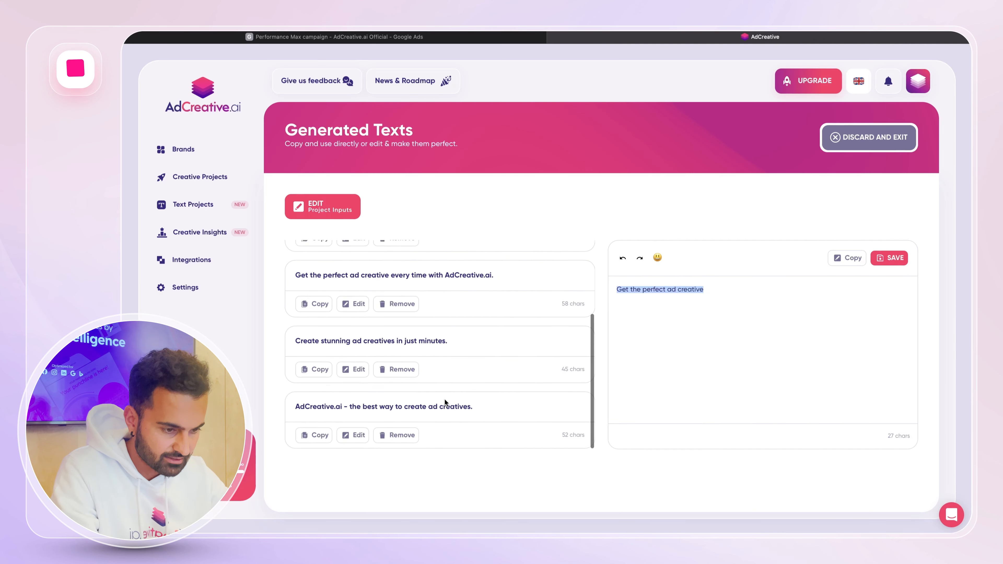
{"action": "left_click", "coordinate": [348, 371]}
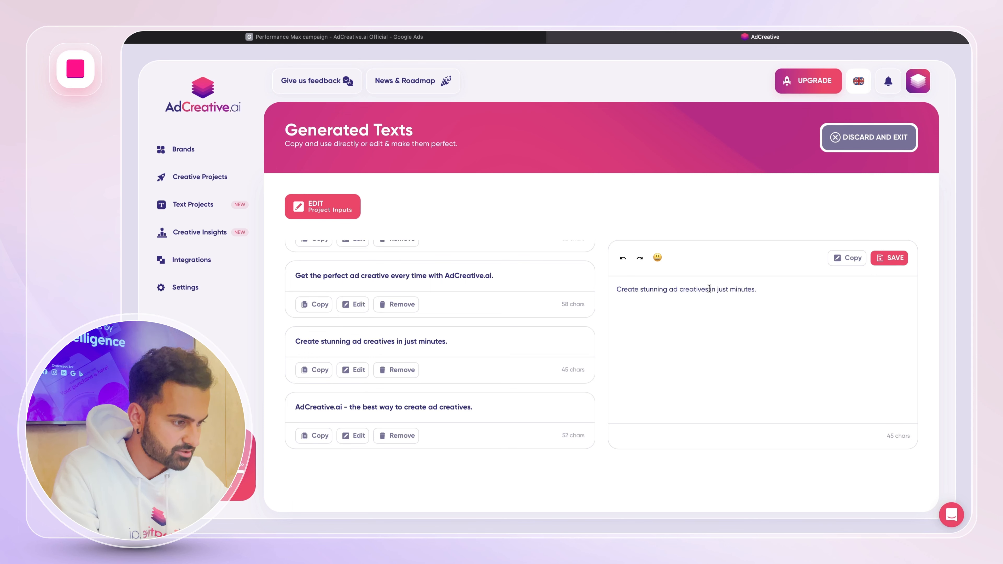
{"action": "left_click_drag", "start_coordinate": [709, 288], "coordinate": [591, 299]}
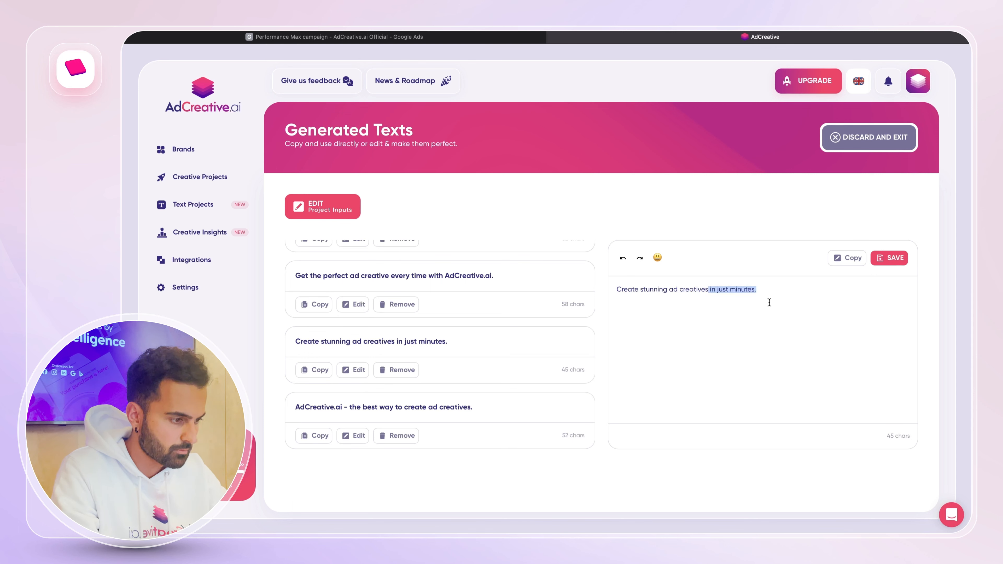
{"action": "key", "text": "BackSpace"}
{"action": "key", "text": "super+a"}
{"action": "key", "text": "super+c"}
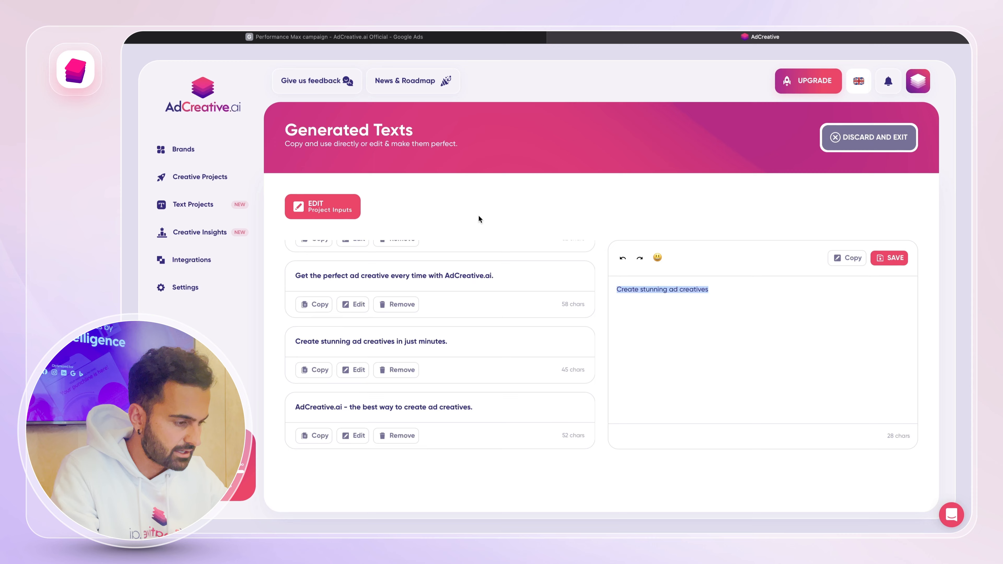
- Switch to Google Ads and paste "Create stunning ad creatives" into the fifth headline
{"action": "left_click", "coordinate": [226, 41]}
{"action": "left_click", "coordinate": [316, 440]}
{"action": "key", "text": "super+v"}
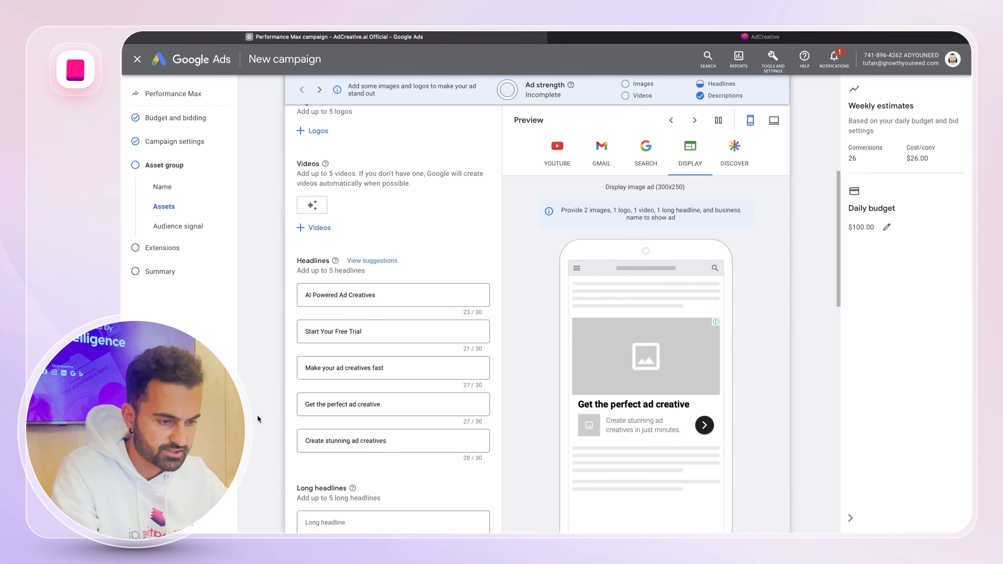
{"action": "scroll", "coordinate": [348, 275], "scroll_direction": "down", "scroll_amount": 5}
{"action": "scroll", "coordinate": [349, 276], "scroll_direction": "down", "scroll_amount": 5}
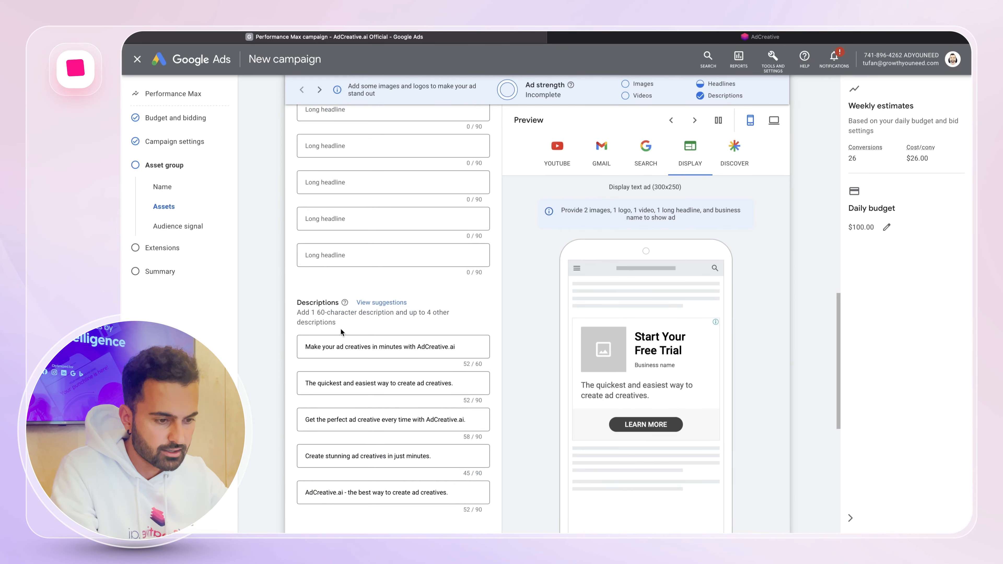
{"action": "scroll", "coordinate": [332, 376], "scroll_direction": "up", "scroll_amount": 3}
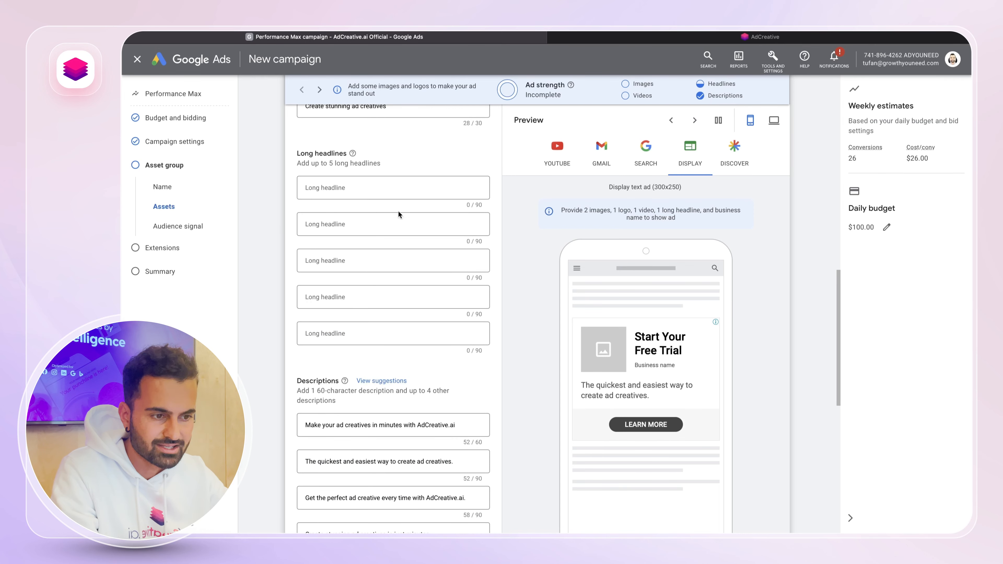
- Switch to AdCreative.ai and try to regenerate the project's texts with the text size Ad Copy (Up to 260 characters)
{"action": "left_click", "coordinate": [637, 38]}
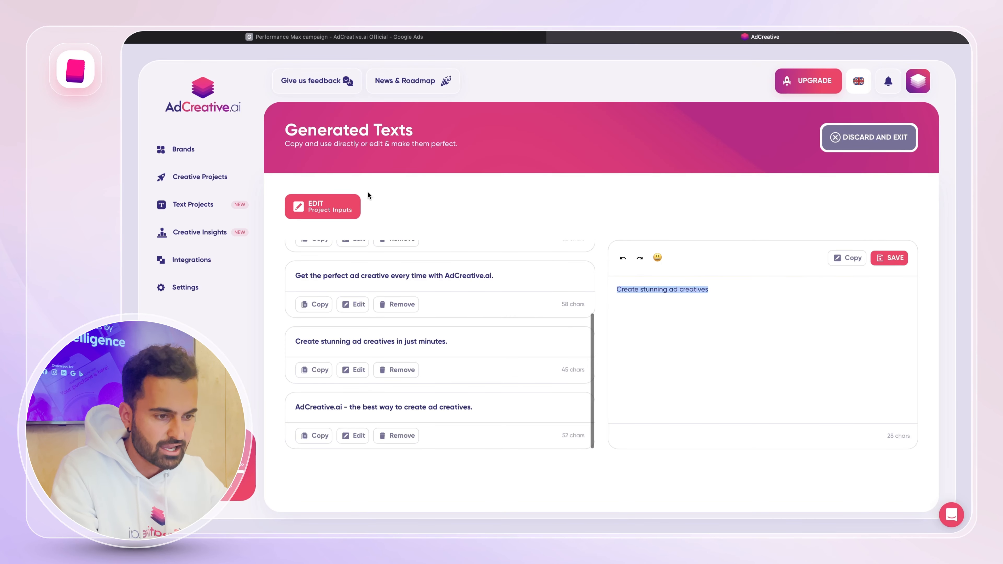
{"action": "left_click", "coordinate": [333, 210]}
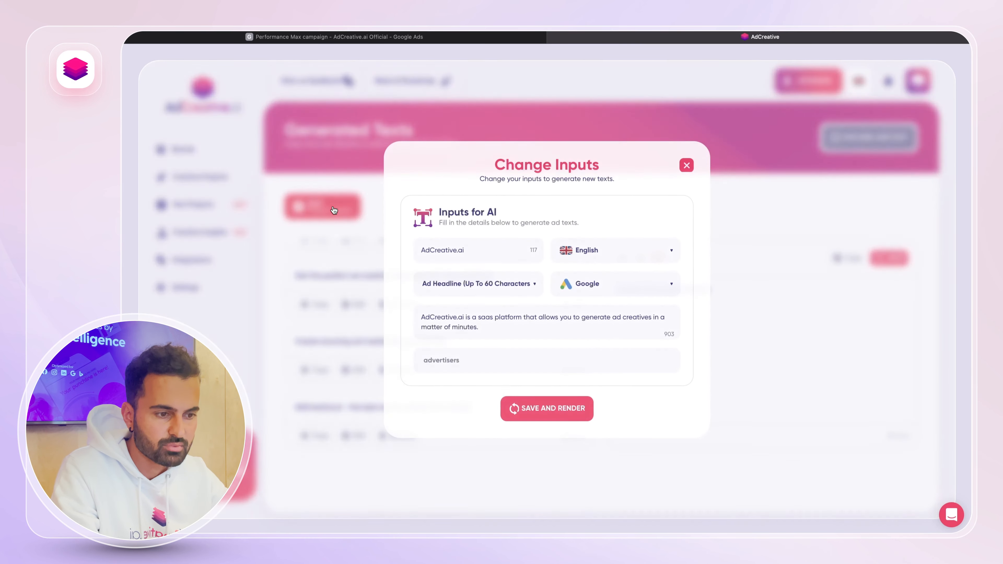
{"action": "left_click", "coordinate": [517, 288]}
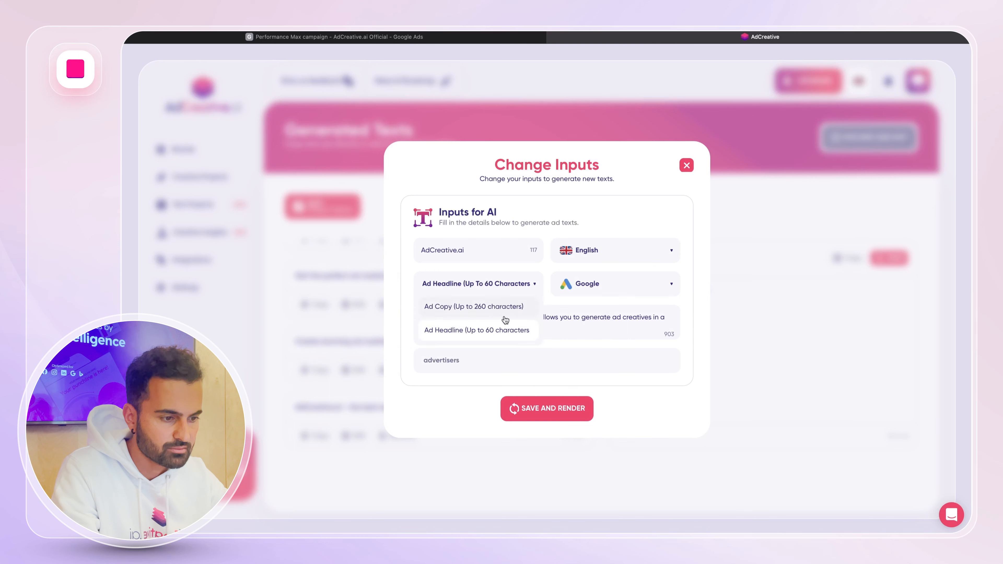
{"action": "left_click", "coordinate": [477, 307]}
{"action": "left_click", "coordinate": [533, 404]}
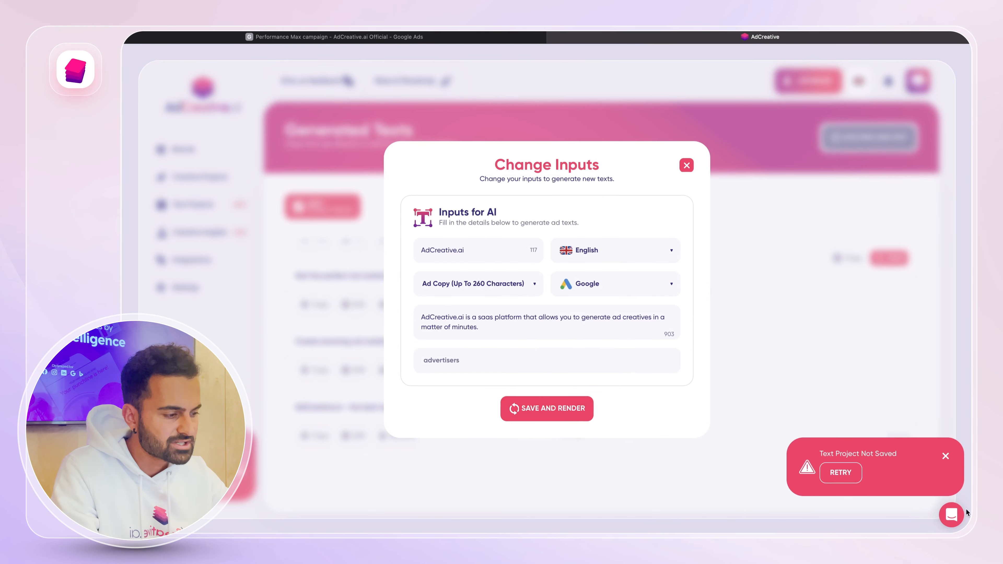
{"action": "left_click", "coordinate": [686, 165]}
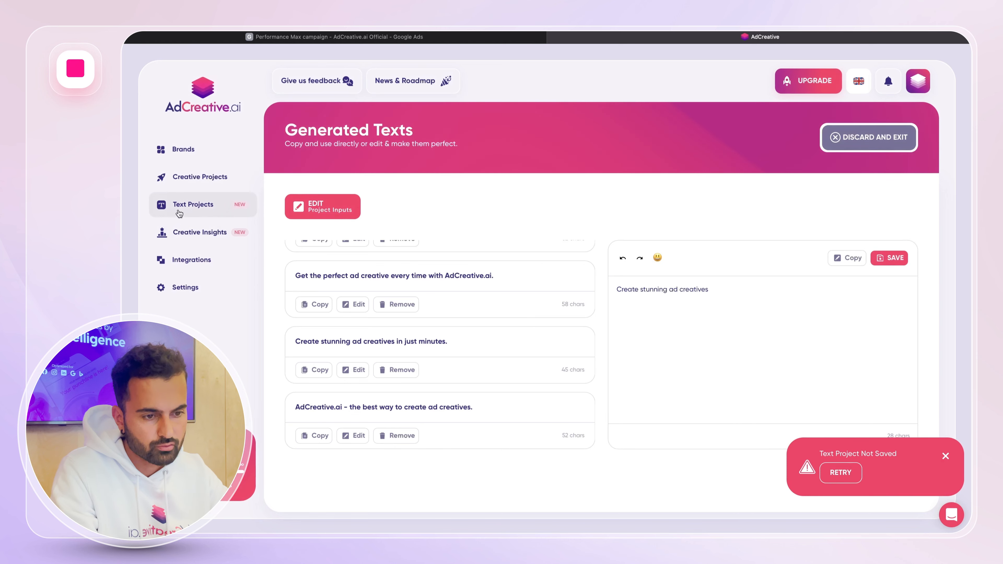
- Start a new text project for the brand and enter AdCreative.ai as the product name
{"action": "left_click", "coordinate": [178, 204]}
{"action": "left_click", "coordinate": [945, 456]}
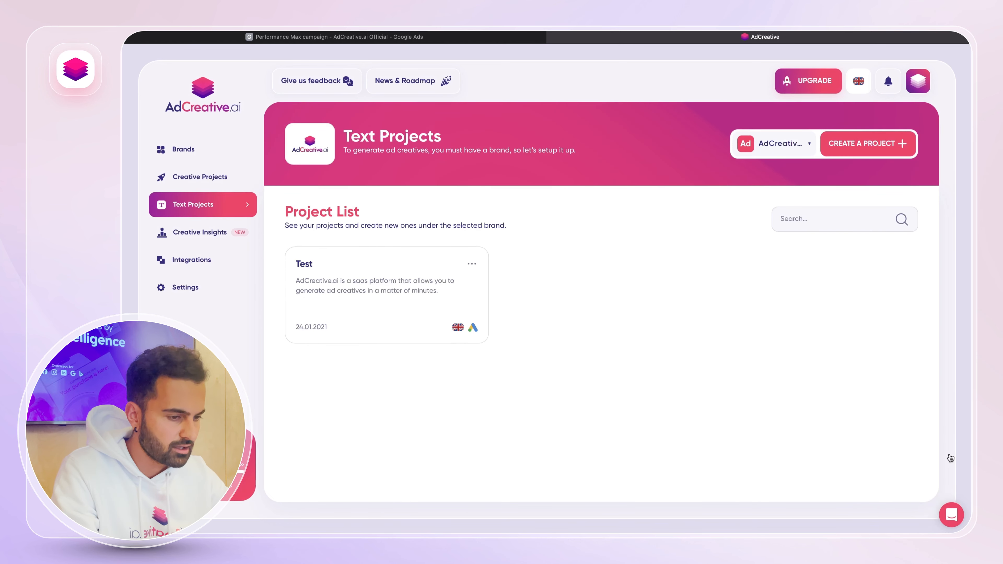
{"action": "left_click", "coordinate": [878, 153]}
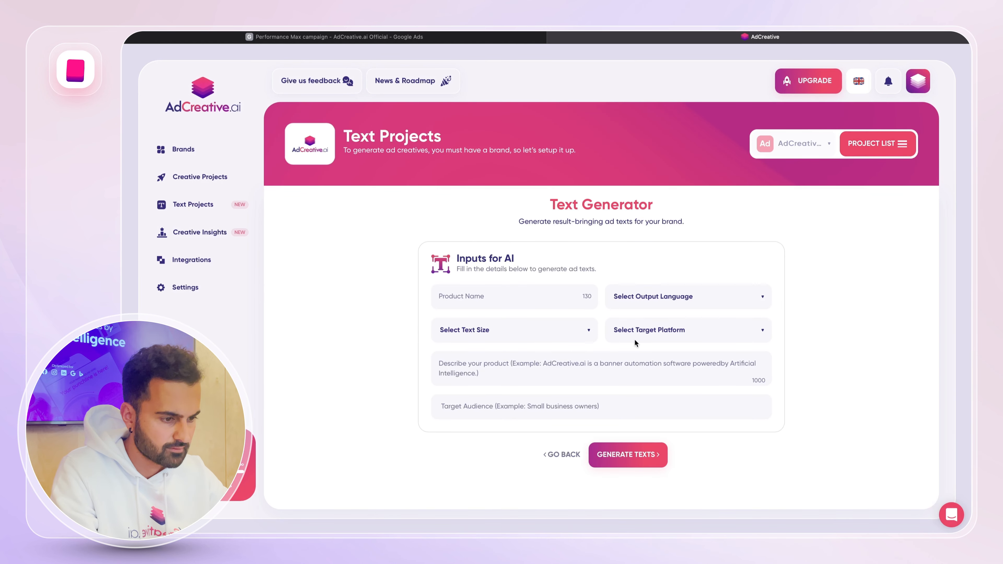
{"action": "left_click", "coordinate": [503, 297]}
{"action": "type", "text": "AdCreative.ai"}
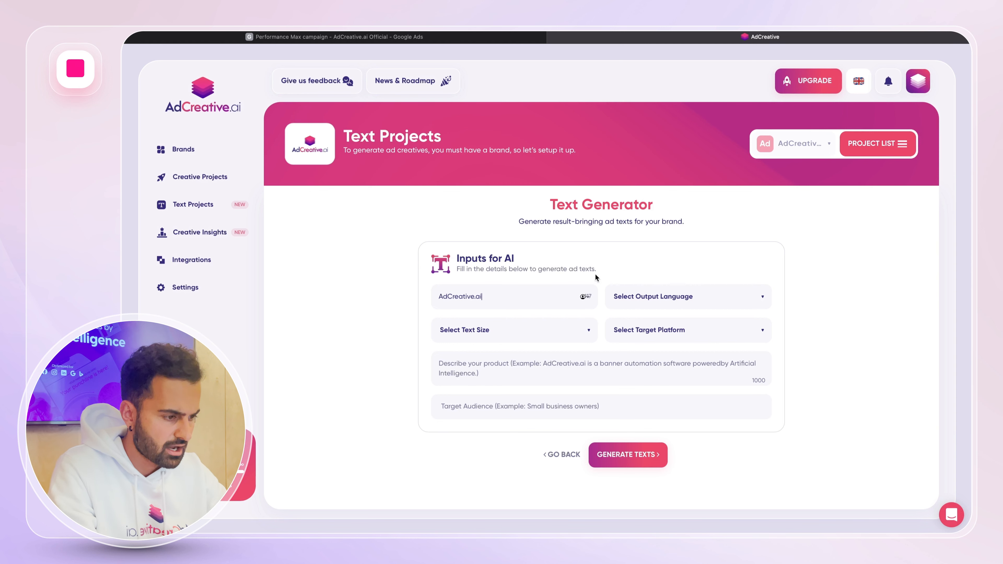
- Set the output language to English, the text size to Ad Copy (Up to 260 characters) and the target platform to Google
{"action": "left_click", "coordinate": [647, 297]}
{"action": "left_click", "coordinate": [643, 322]}
{"action": "left_click", "coordinate": [533, 329]}
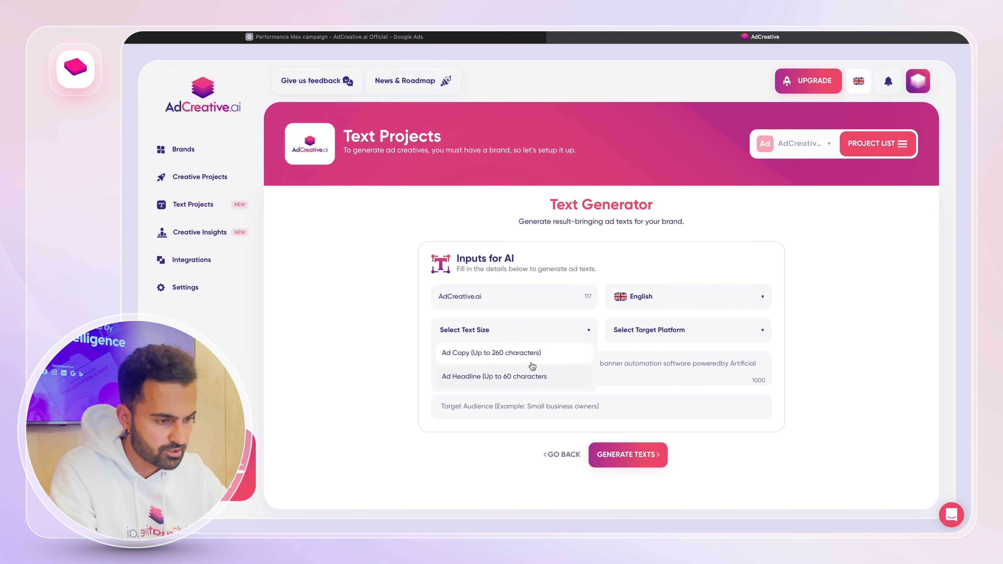
{"action": "left_click", "coordinate": [511, 356]}
{"action": "left_click", "coordinate": [640, 335]}
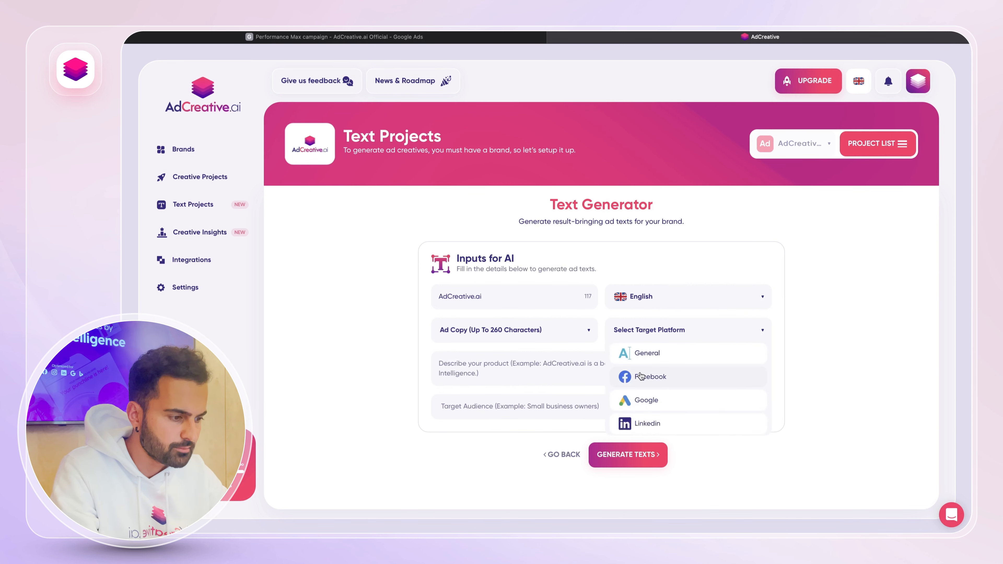
{"action": "left_click", "coordinate": [645, 400]}
- Describe the product as "AdCreative.ai is a self service platform that allows you to generate ad creatives in minutes" and set the target audience to advertisers
{"action": "left_click", "coordinate": [477, 372]}
{"action": "type", "text": "A"}
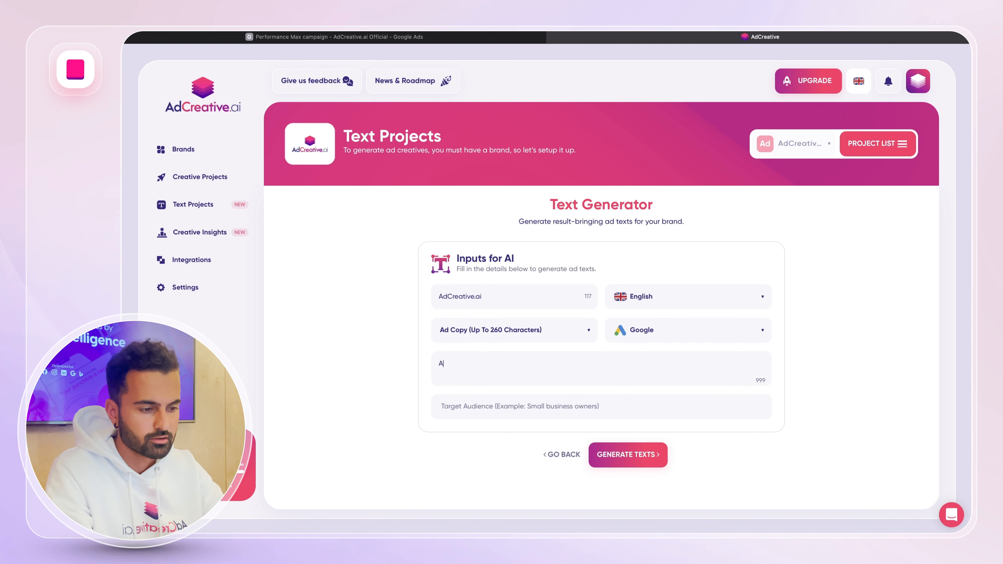
{"action": "type", "text": "dCreative.ai is a self service p"}
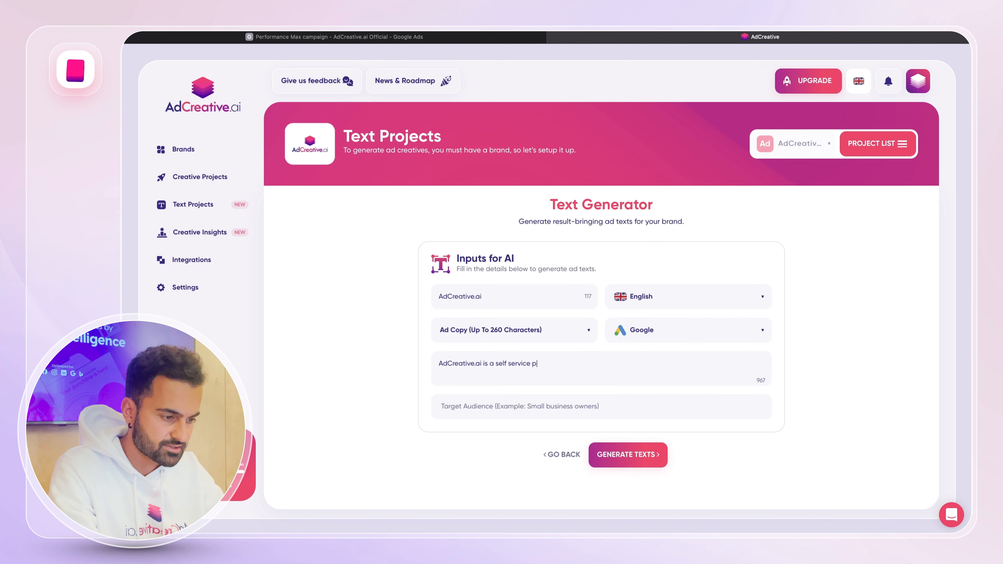
{"action": "type", "text": "rm that allows you to generate ad advertives"}
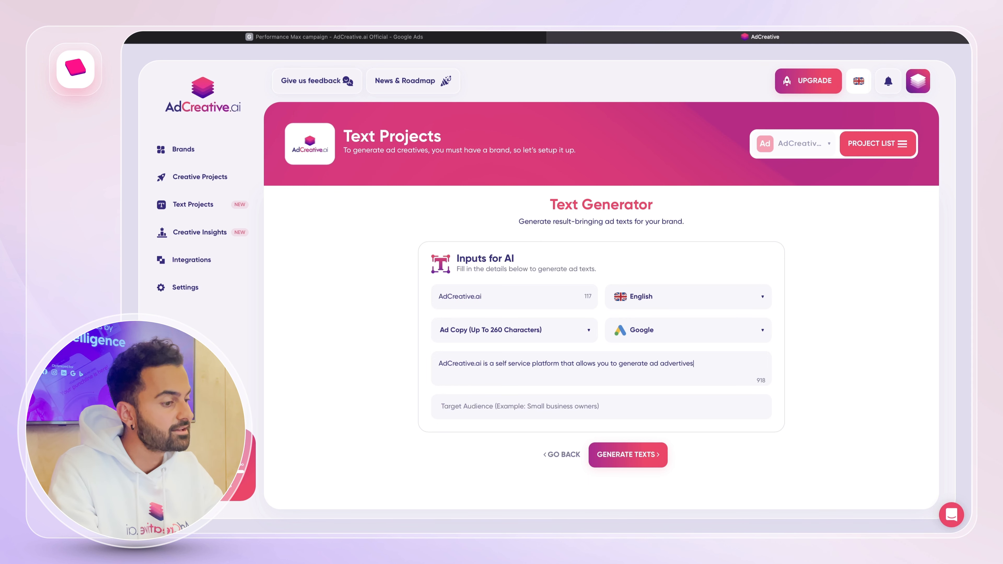
{"action": "key", "text": "alt+shift+Left"}
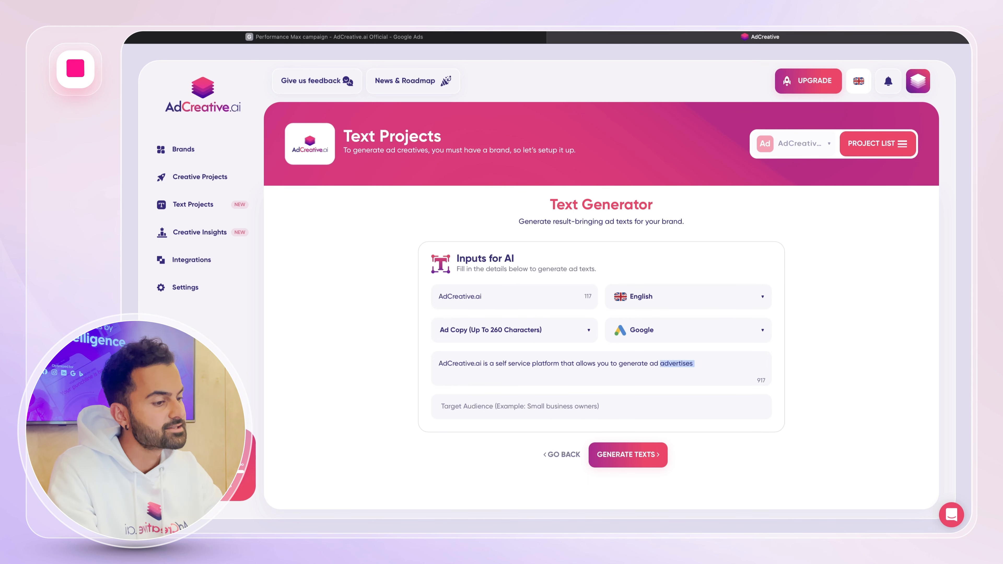
{"action": "type", "text": "atives in"}
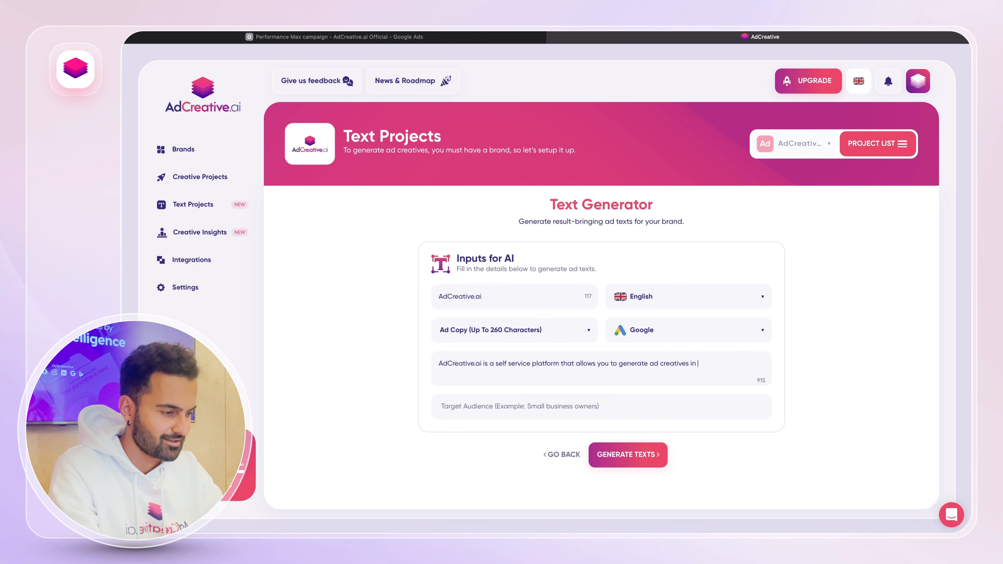
{"action": "type", "text": "advertisers"}
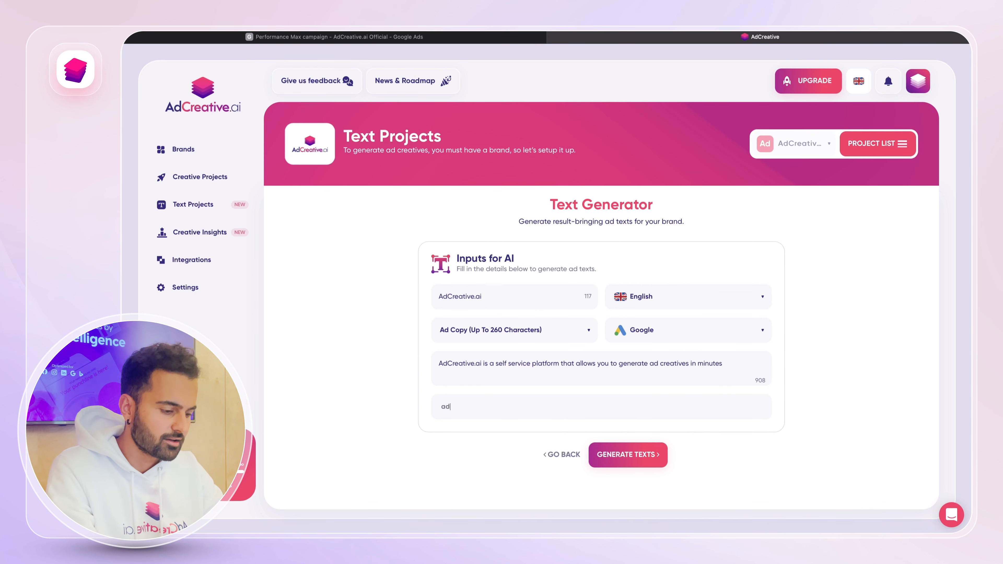
- Generate the ad copy texts, saving the project under the name "Test G"
{"action": "left_click", "coordinate": [619, 455]}
{"action": "left_click", "coordinate": [536, 303]}
{"action": "type", "text": "Test G"}
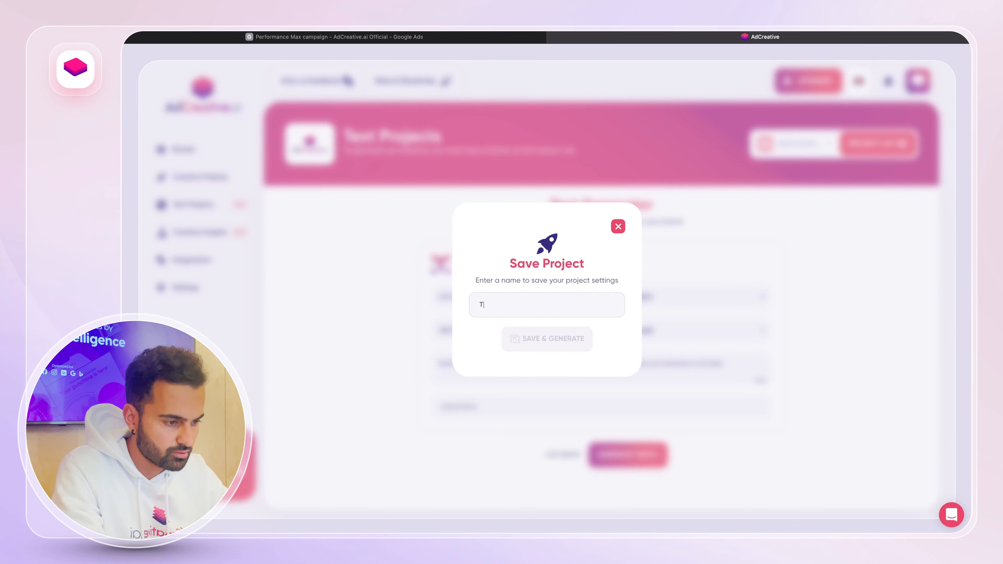
{"action": "left_click", "coordinate": [543, 343]}
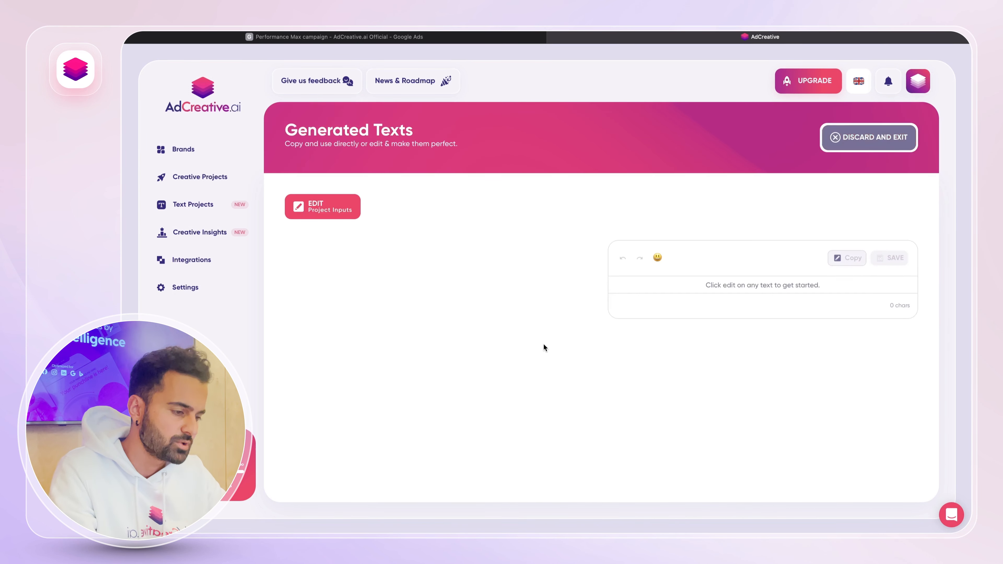
- Review the generated texts and copy "AdCreative.ai is the quickest and easiest way to create ad creatives that get results."
{"action": "scroll", "coordinate": [515, 302], "scroll_direction": "down", "scroll_amount": 3}
{"action": "scroll", "coordinate": [516, 306], "scroll_direction": "up", "scroll_amount": 3}
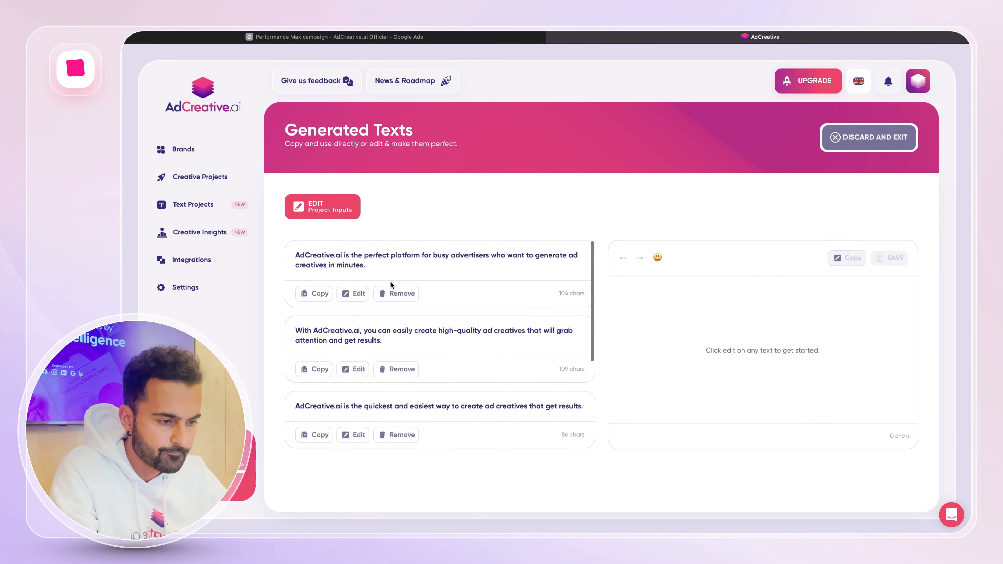
{"action": "scroll", "coordinate": [472, 267], "scroll_direction": "down", "scroll_amount": 3}
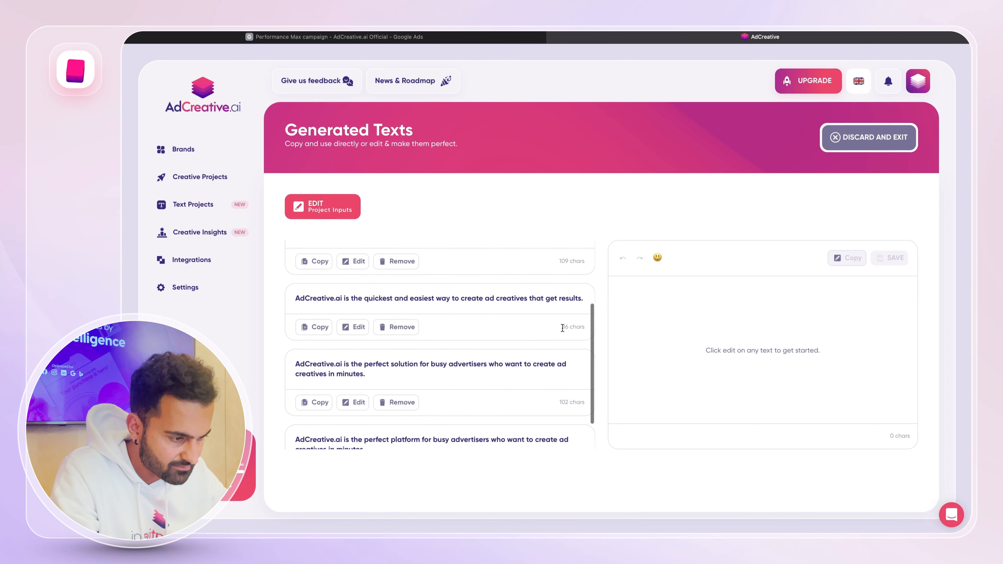
{"action": "left_click_drag", "start_coordinate": [563, 328], "coordinate": [572, 328]}
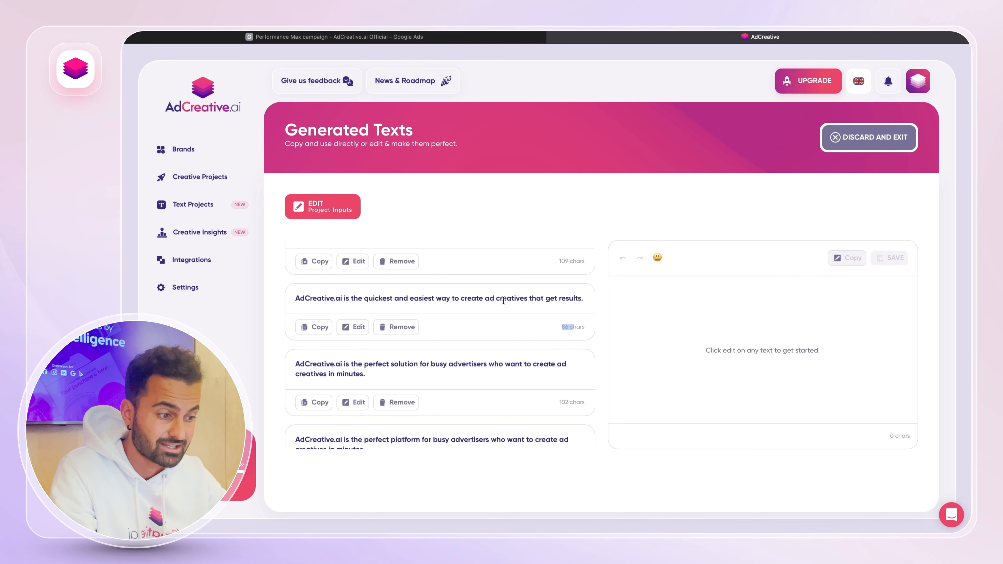
{"action": "left_click", "coordinate": [315, 328]}
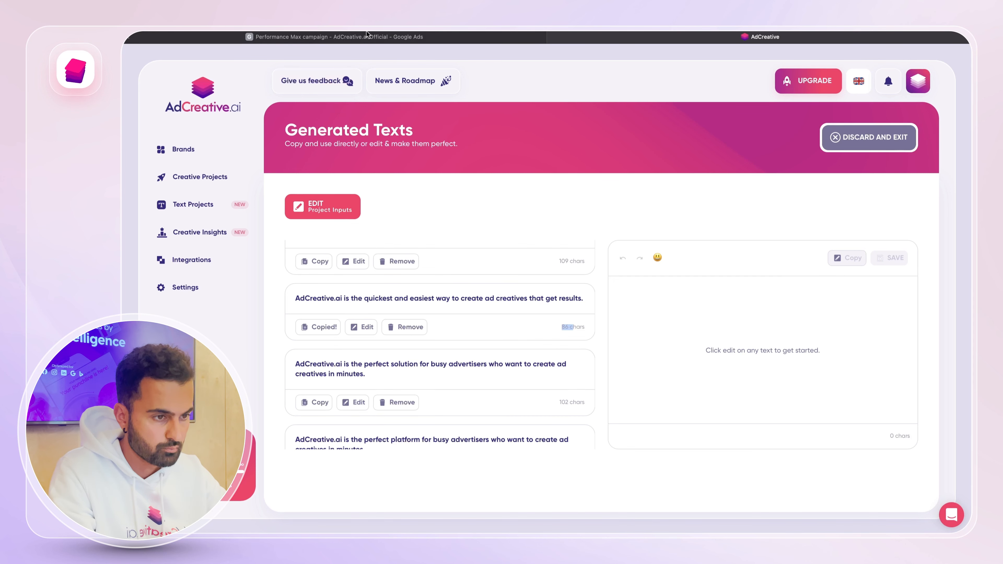
- Switch to Google Ads and paste the copied ad text into the first long headline
{"action": "left_click", "coordinate": [367, 37]}
{"action": "left_click", "coordinate": [368, 184]}
{"action": "key", "text": "ctrl+v"}
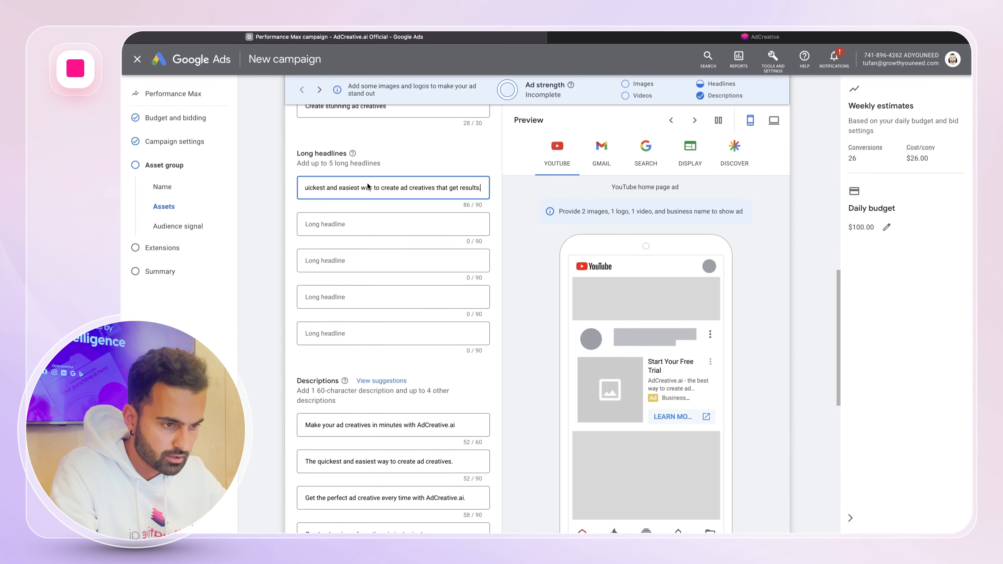
- Switch to AdCreative.ai, shorten the first generated text to "AdCreative.ai is the perfect app for busy advertisers who want to generate ad creatives" and copy it
{"action": "left_click", "coordinate": [613, 37]}
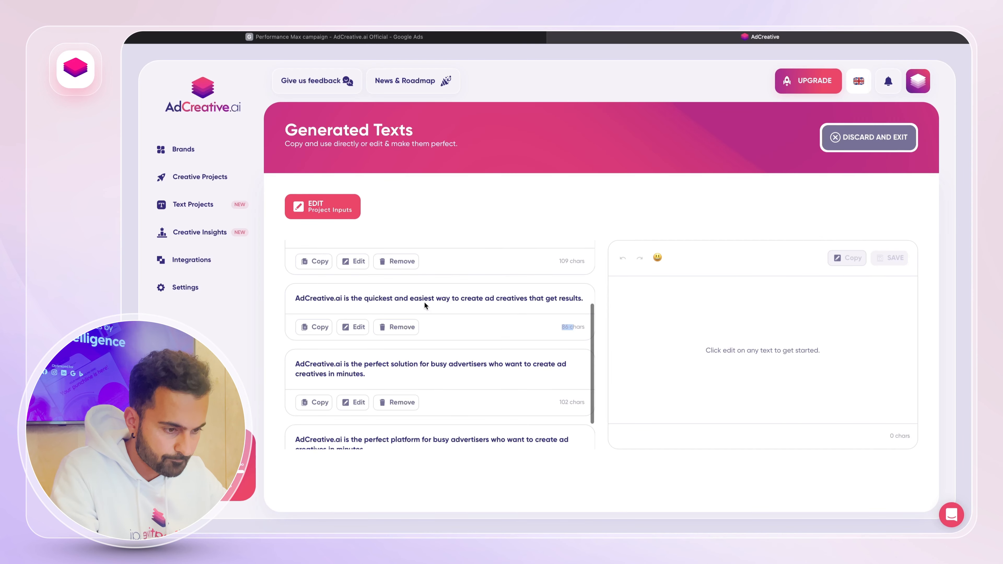
{"action": "scroll", "coordinate": [423, 319], "scroll_direction": "up", "scroll_amount": 5}
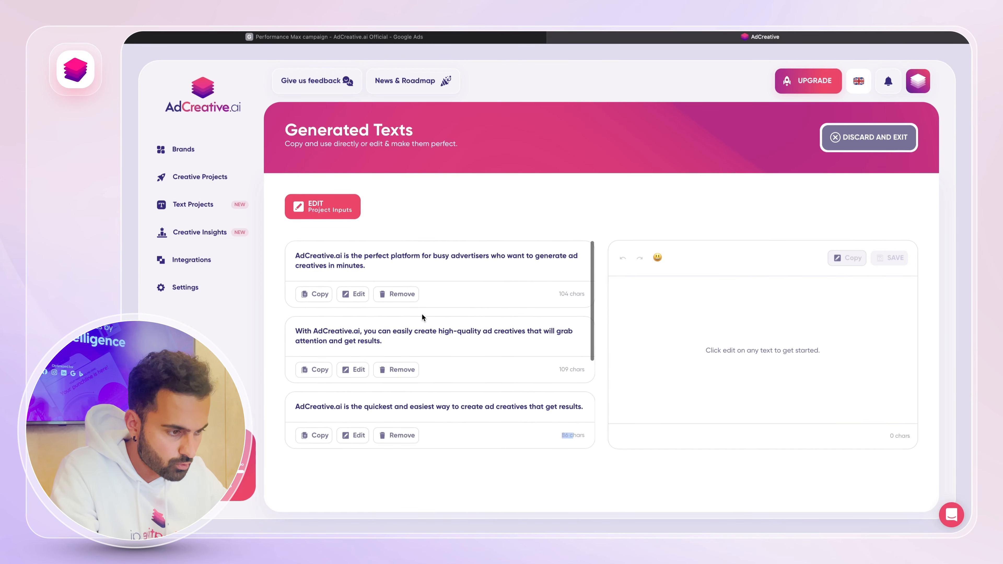
{"action": "left_click", "coordinate": [352, 294]}
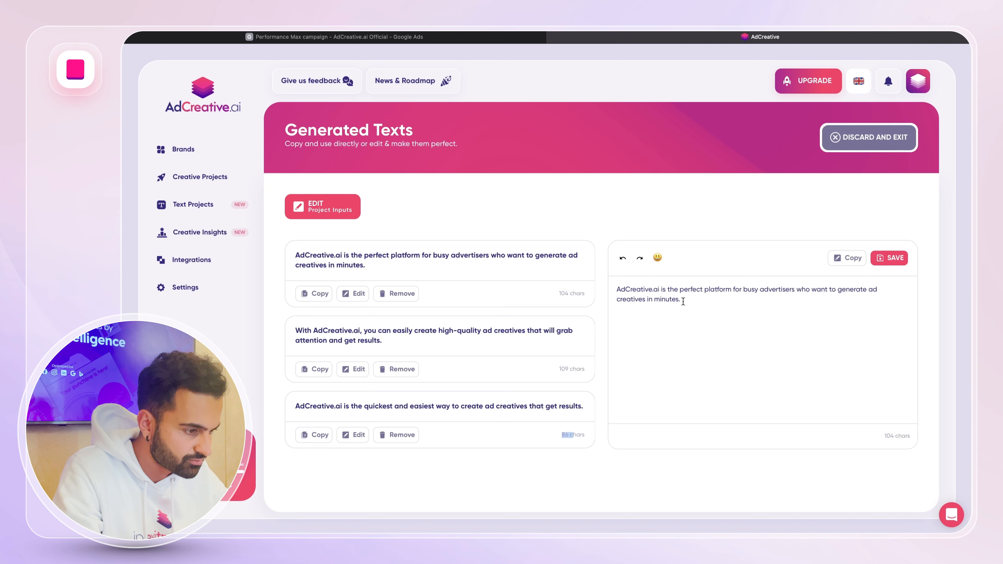
{"action": "left_click_drag", "start_coordinate": [645, 301], "coordinate": [775, 300]}
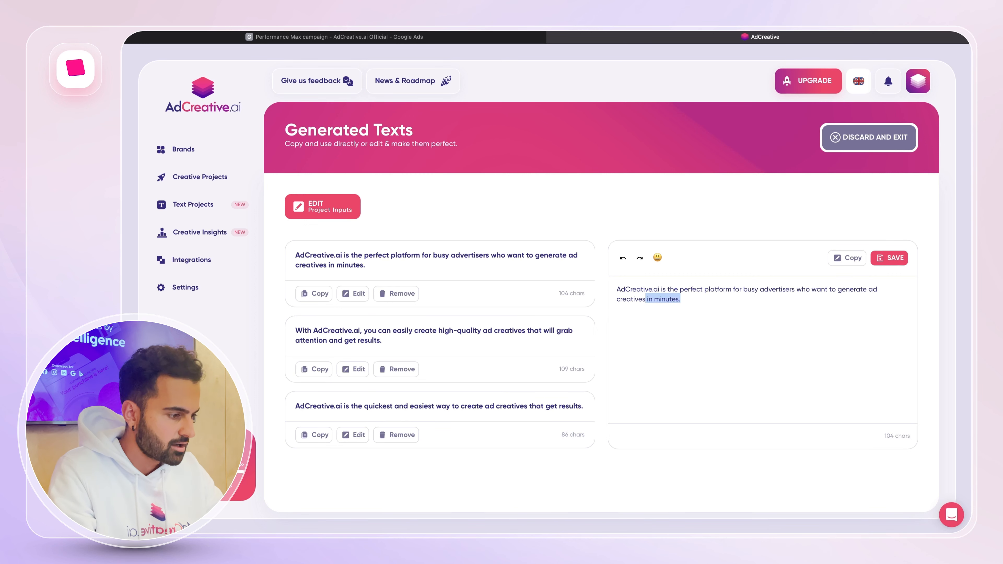
{"action": "key", "text": "BackSpace"}
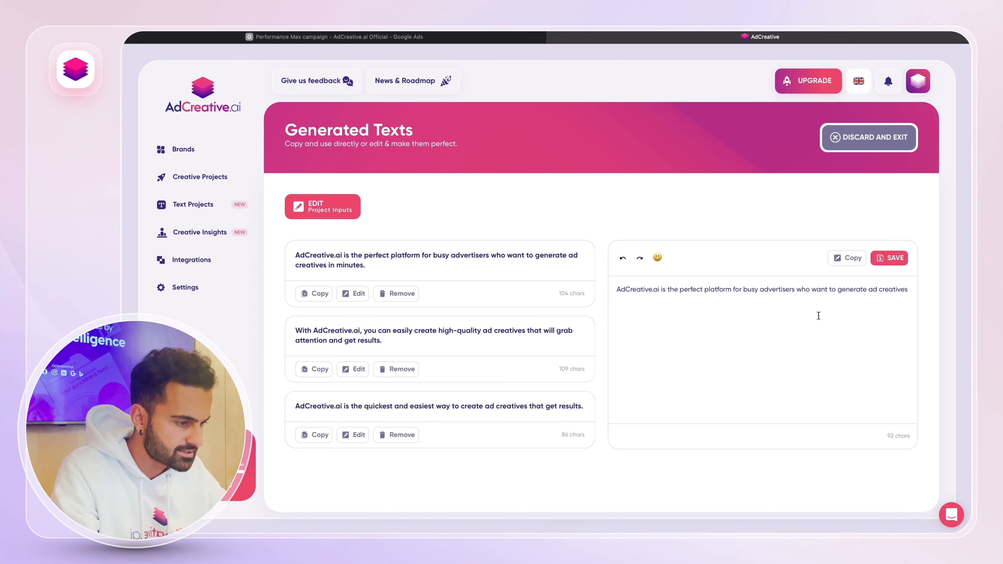
{"action": "double_click", "coordinate": [707, 292]}
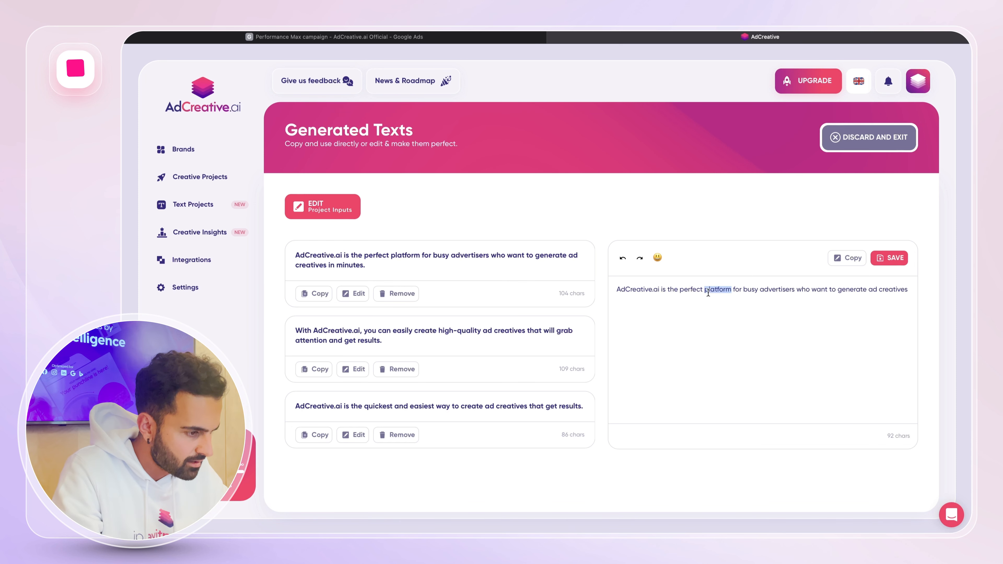
{"action": "type", "text": "app"}
{"action": "triple_click", "coordinate": [866, 290]}
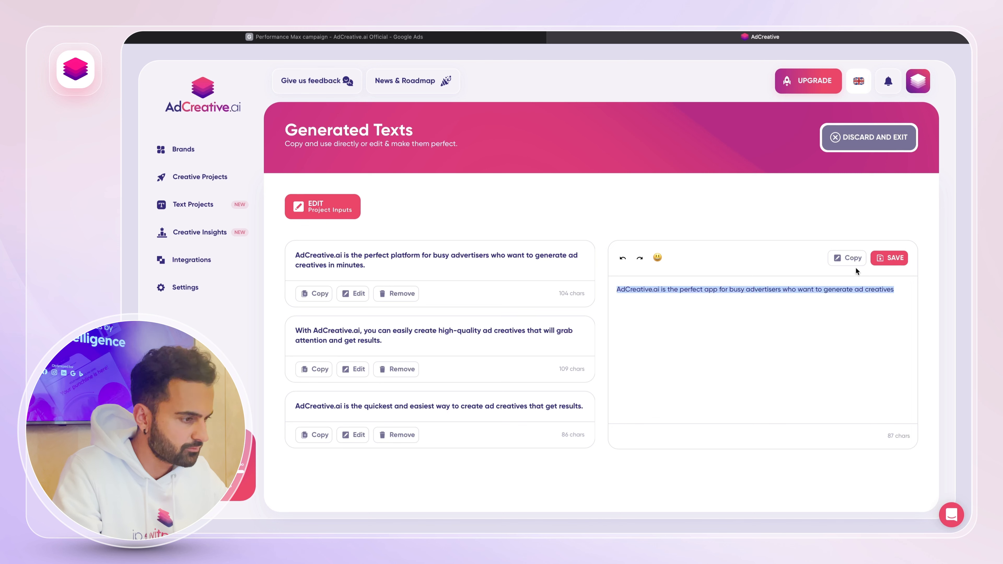
{"action": "left_click", "coordinate": [847, 258]}
- Switch to Google Ads and paste the copied text about the perfect app for busy advertisers into the second long headline
{"action": "left_click", "coordinate": [449, 38]}
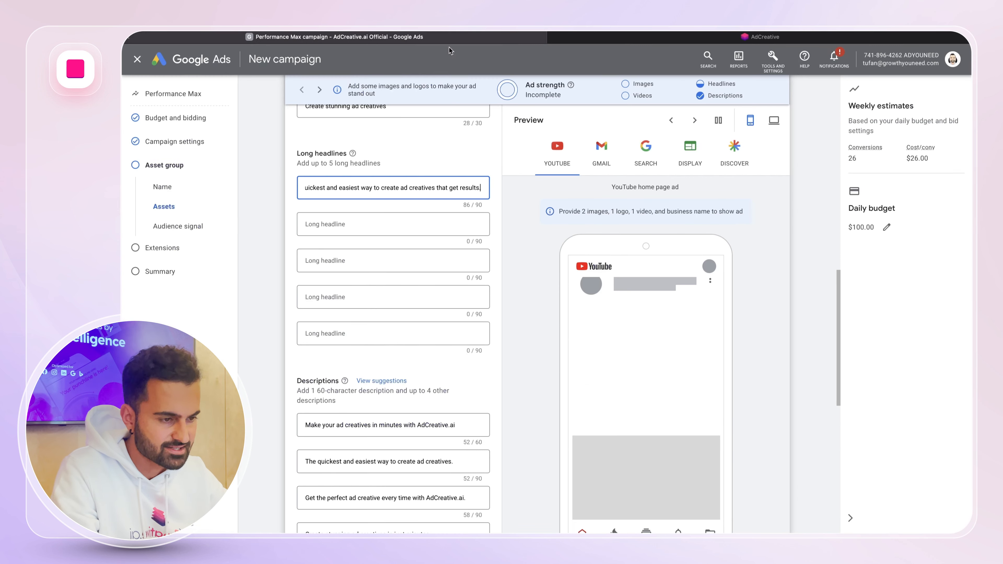
{"action": "left_click", "coordinate": [352, 224]}
{"action": "key", "text": "ctrl+v"}
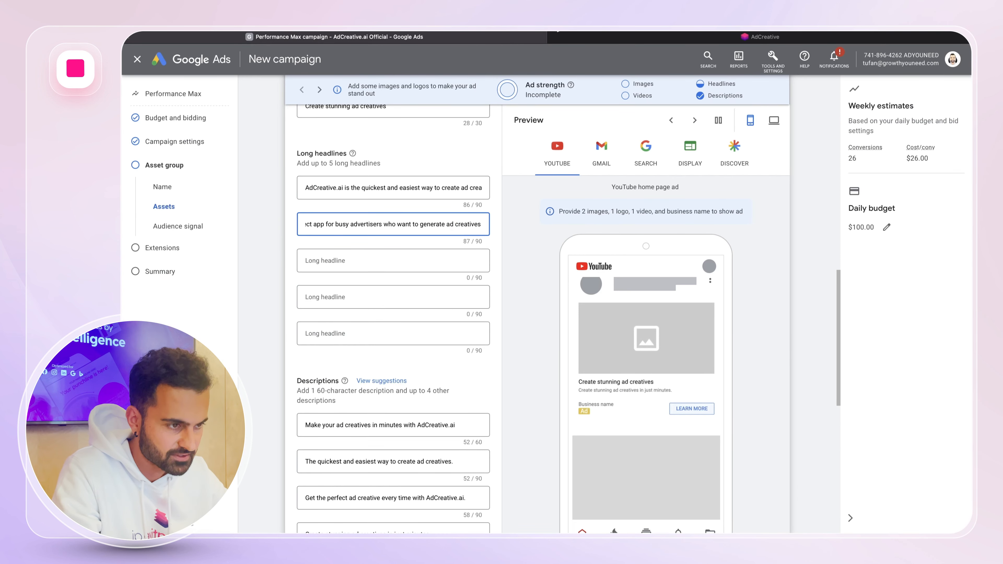
- Switch to AdCreative.ai, shorten the 102-character "perfect solution" text to "AdCreative.ai is the perfect solution for busy advertisers" and copy it
{"action": "left_click", "coordinate": [762, 37]}
{"action": "scroll", "coordinate": [390, 385], "scroll_direction": "down", "scroll_amount": 3}
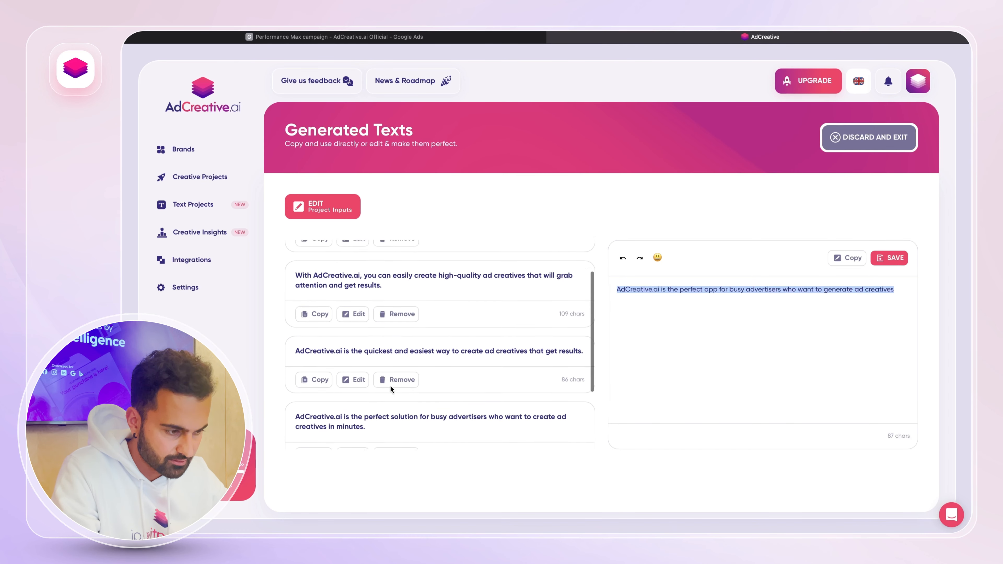
{"action": "scroll", "coordinate": [391, 386], "scroll_direction": "down", "scroll_amount": 4}
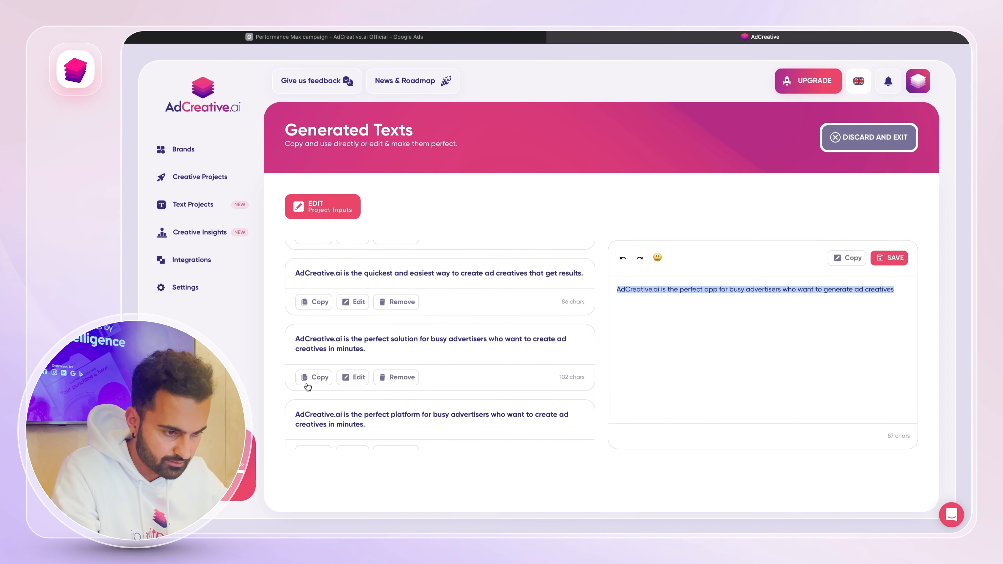
{"action": "left_click", "coordinate": [346, 379]}
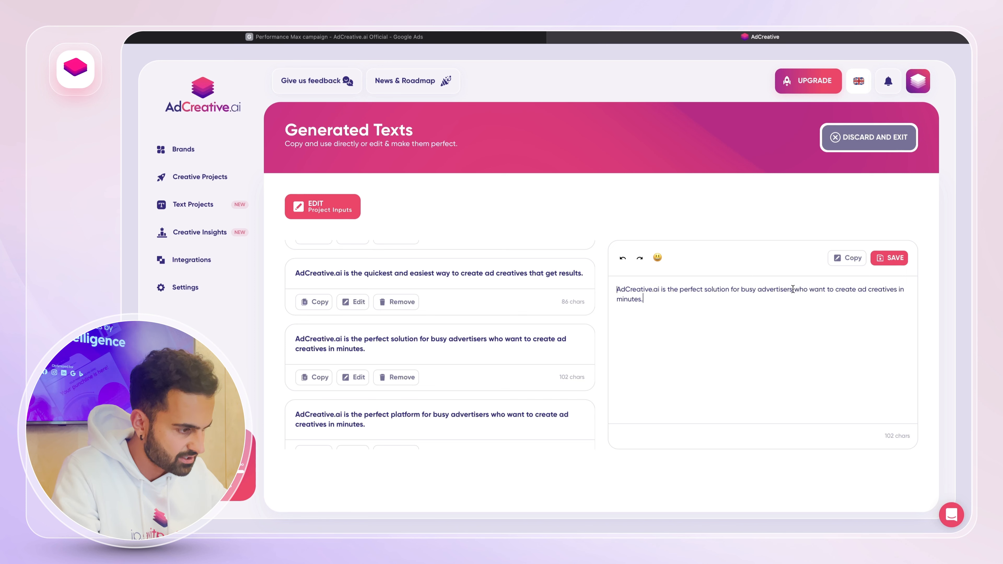
{"action": "left_click_drag", "start_coordinate": [793, 289], "coordinate": [792, 325]}
{"action": "key", "text": "BackSpace"}
{"action": "key", "text": "ctrl+a"}
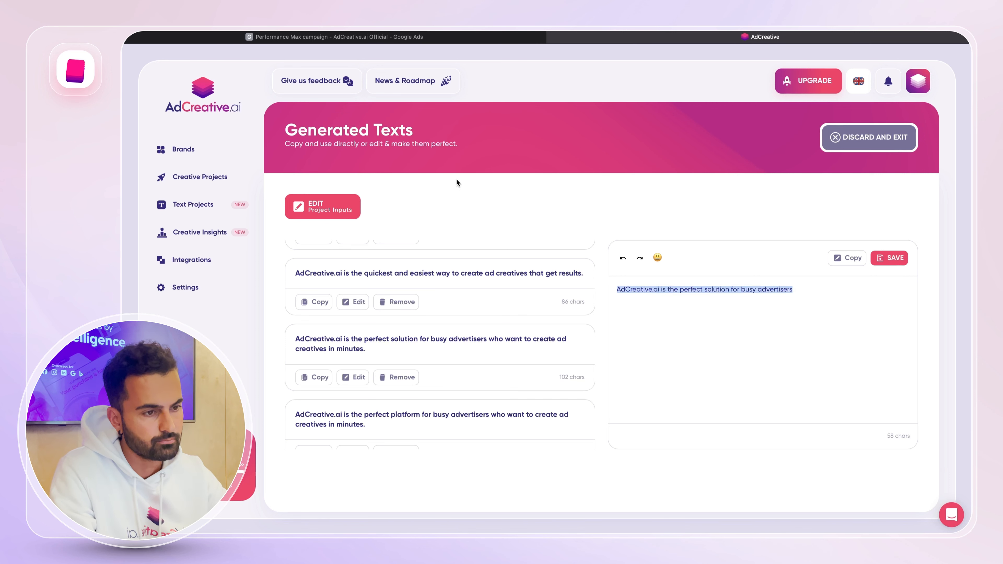
- Switch to Google Ads and paste the copied "perfect solution" text into the third long headline
{"action": "left_click", "coordinate": [253, 38]}
{"action": "left_click", "coordinate": [411, 257]}
{"action": "key", "text": "ctrl+v"}
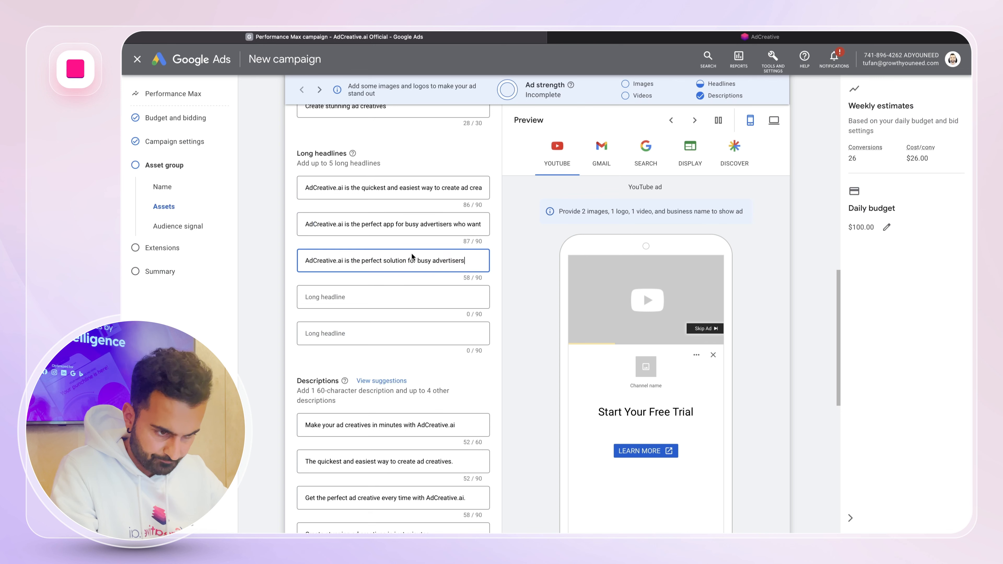
- Enter "7-Days Free Trial, Sign-up Today and get $500 Free Credits" as the fourth long headline
{"action": "left_click", "coordinate": [345, 308]}
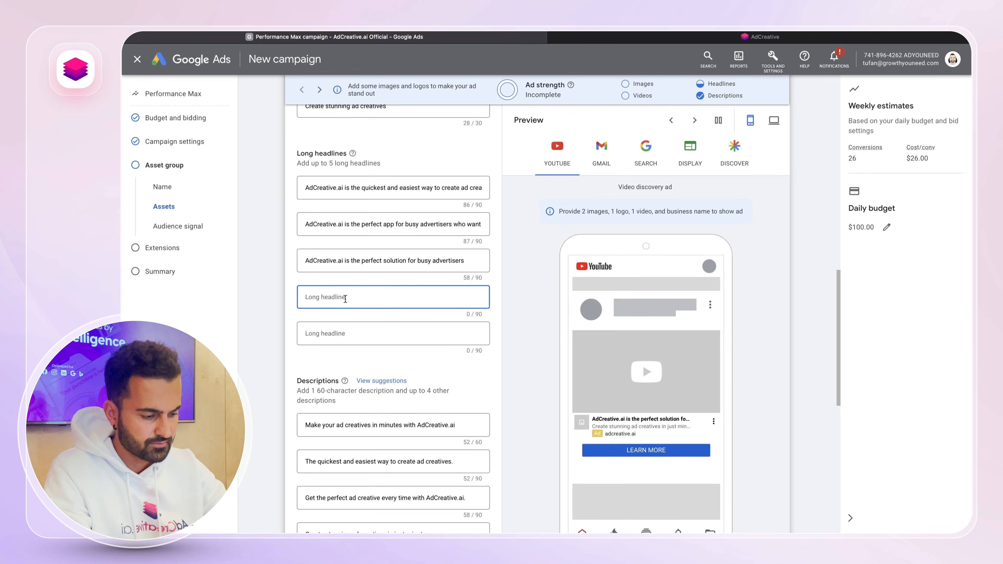
{"action": "type", "text": "7="}
{"action": "type", "text": "-Days "}
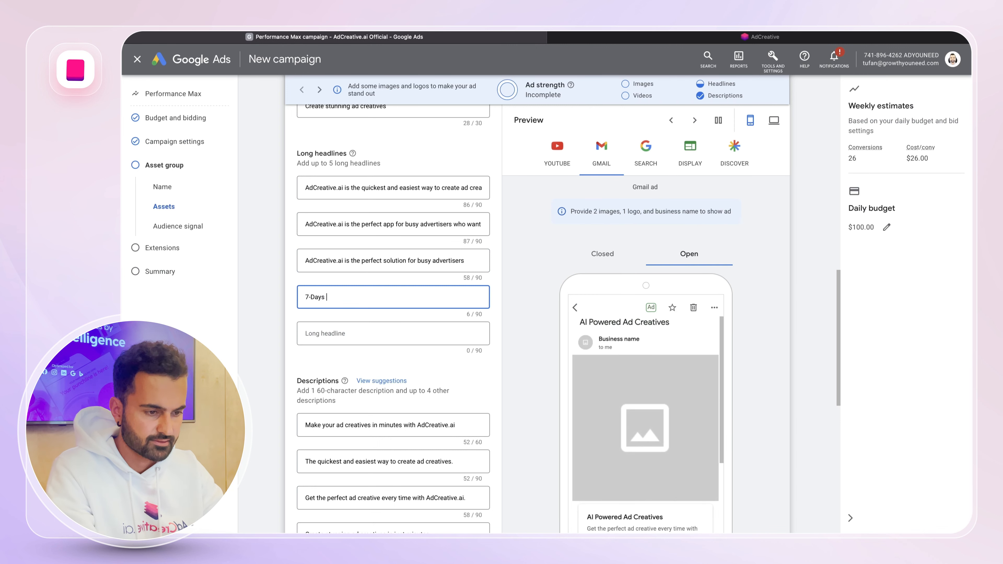
{"action": "type", "text": "Free Tr"}
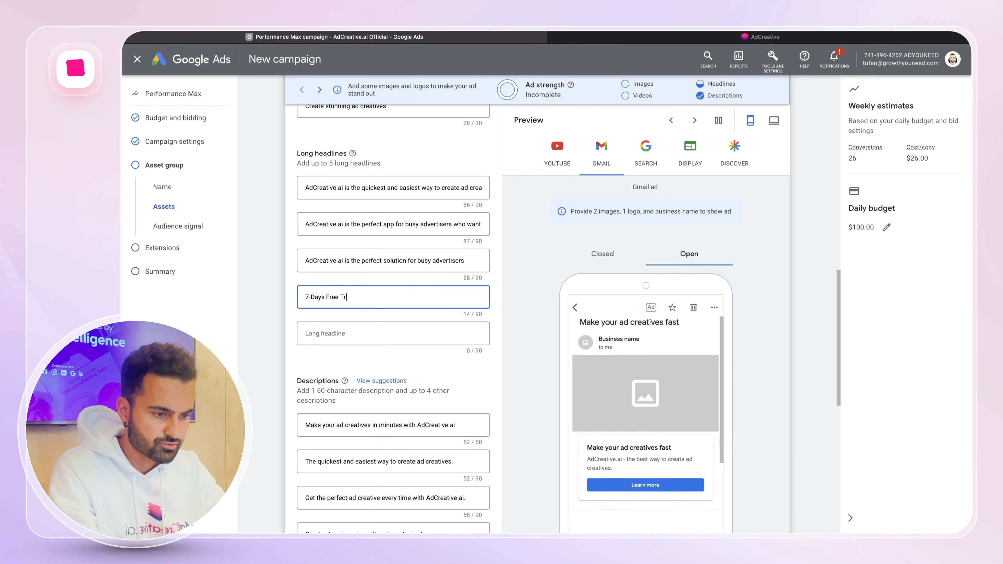
{"action": "type", "text": "ial, Sig"}
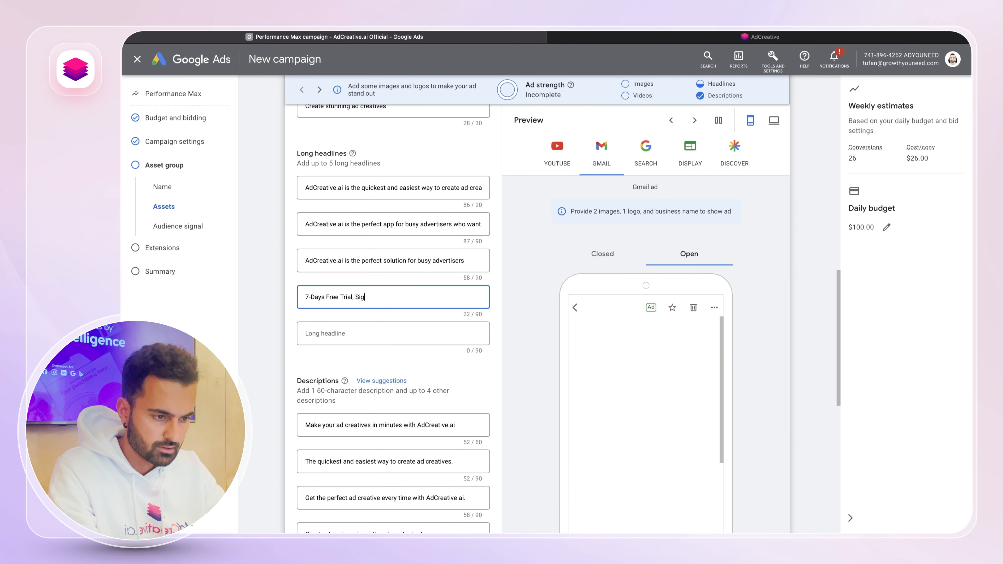
{"action": "type", "text": "n-up Today"}
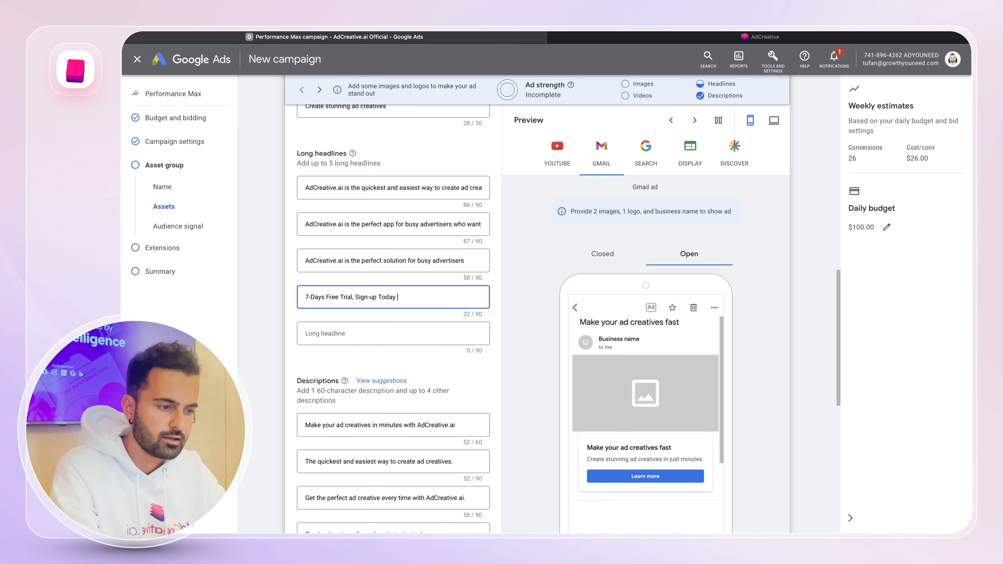
{"action": "type", "text": " and get 500"}
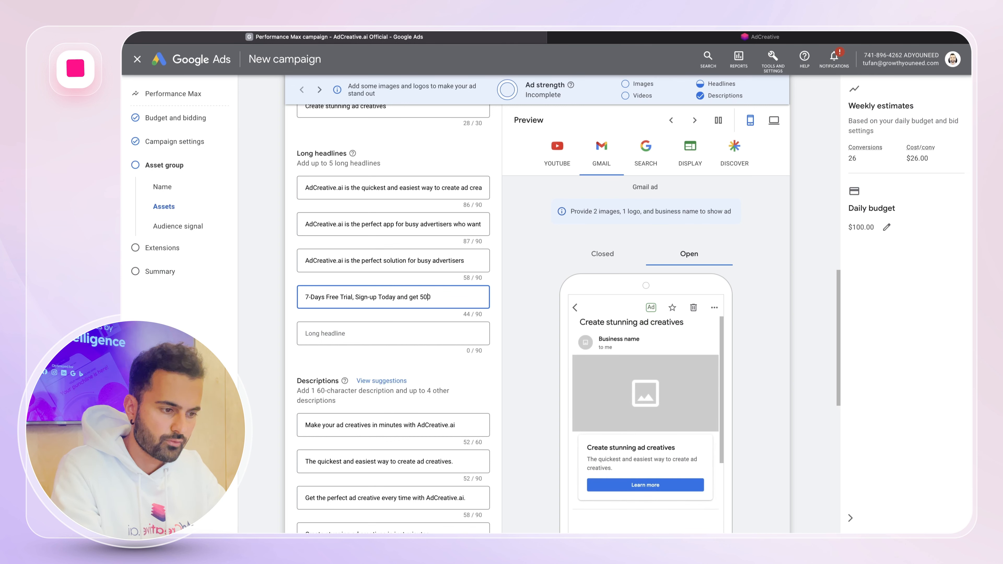
{"action": "type", "text": " F"}
{"action": "type", "text": "ree Cr"}
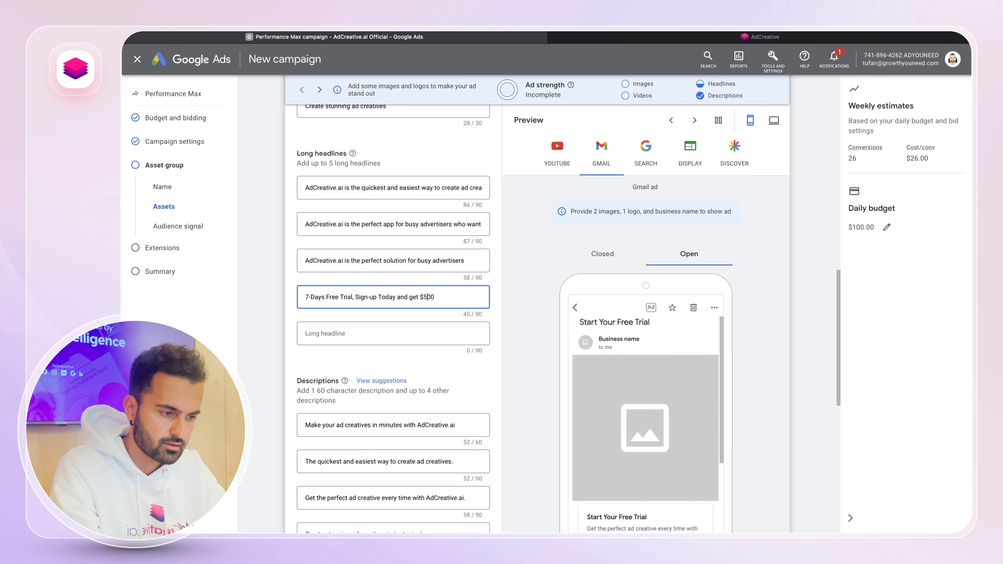
{"action": "type", "text": "edits"}
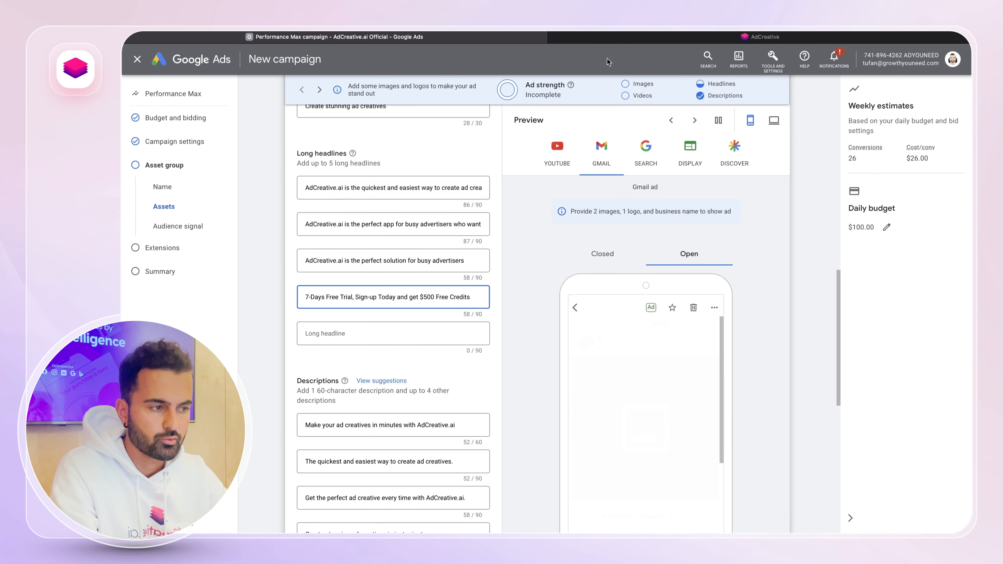
- Switch to AdCreative.ai, rewrite the last generated text as "AdCreative.ai is the perfect tool for any marketer who needs results." and copy it
{"action": "left_click", "coordinate": [610, 36]}
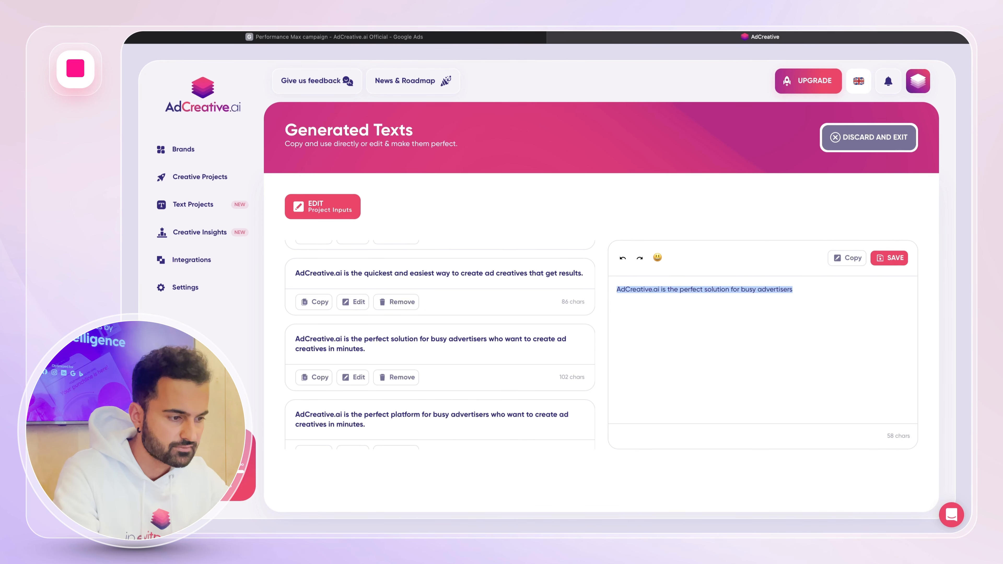
{"action": "scroll", "coordinate": [477, 349], "scroll_direction": "down", "scroll_amount": 1}
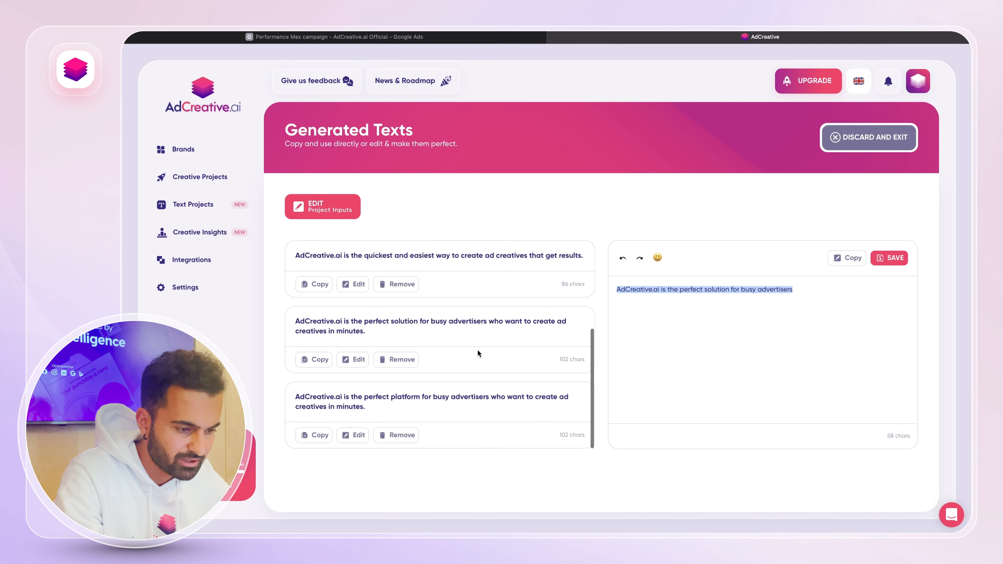
{"action": "left_click", "coordinate": [355, 436]}
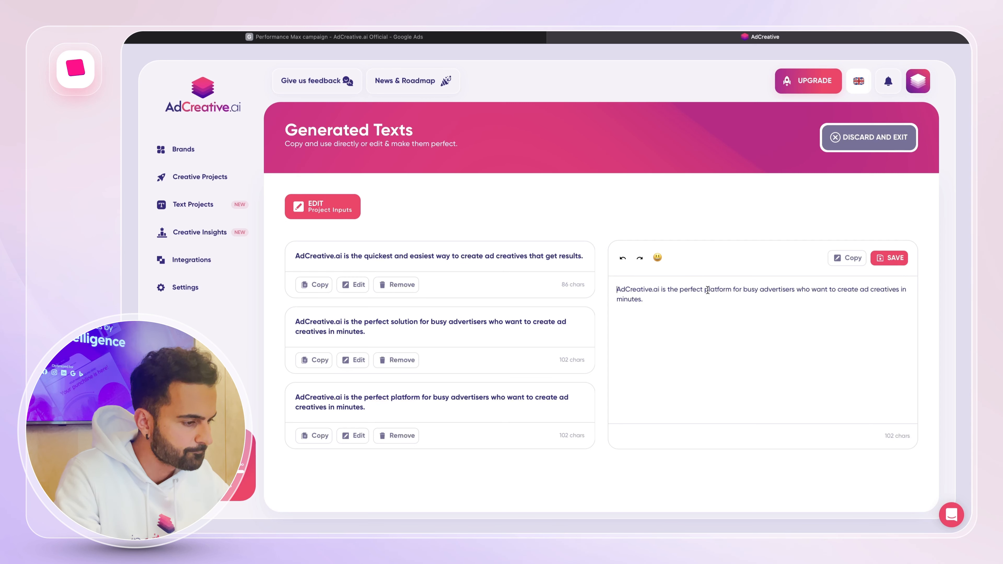
{"action": "left_click_drag", "start_coordinate": [705, 289], "coordinate": [707, 304]}
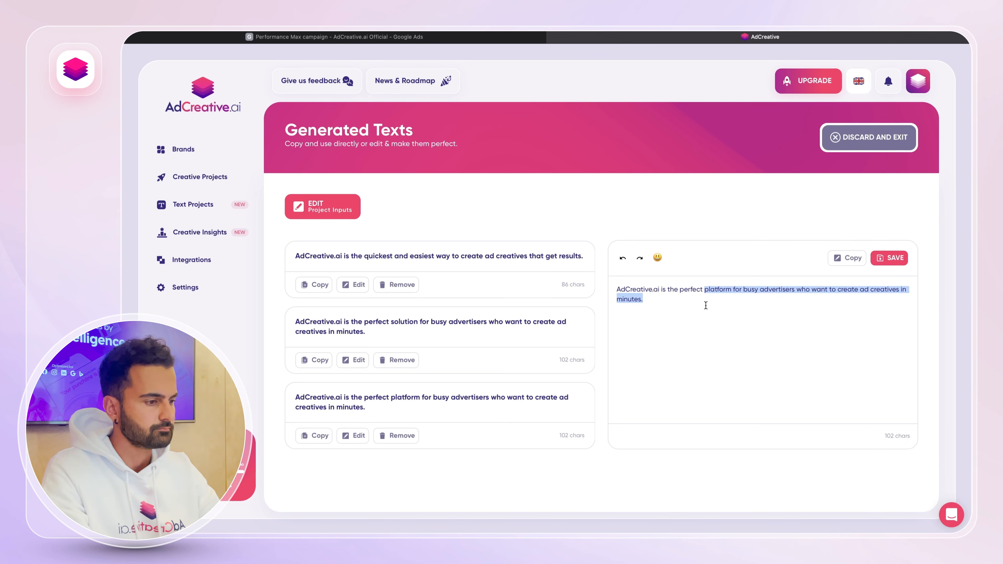
{"action": "key", "text": "BackSpace"}
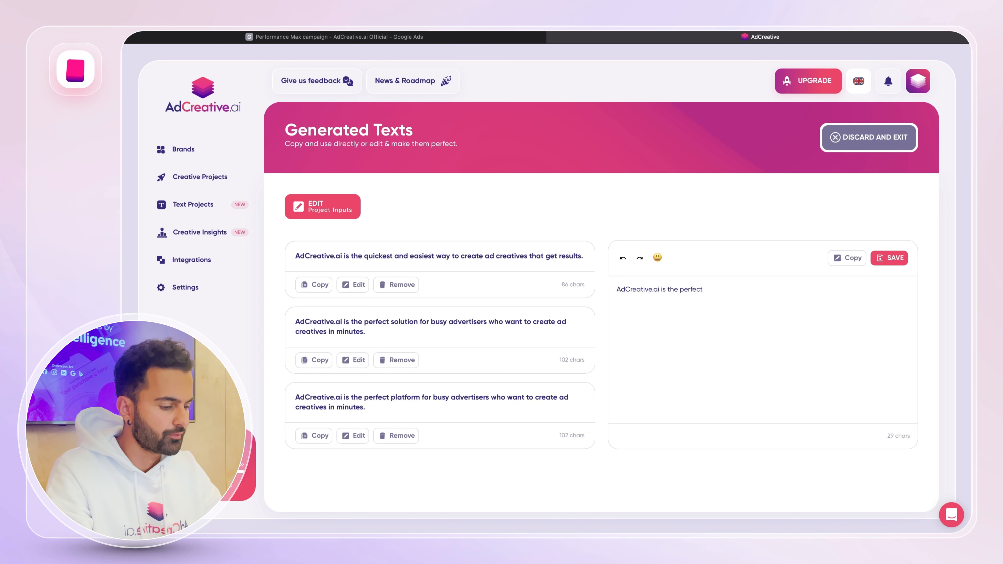
{"action": "type", "text": "tool "}
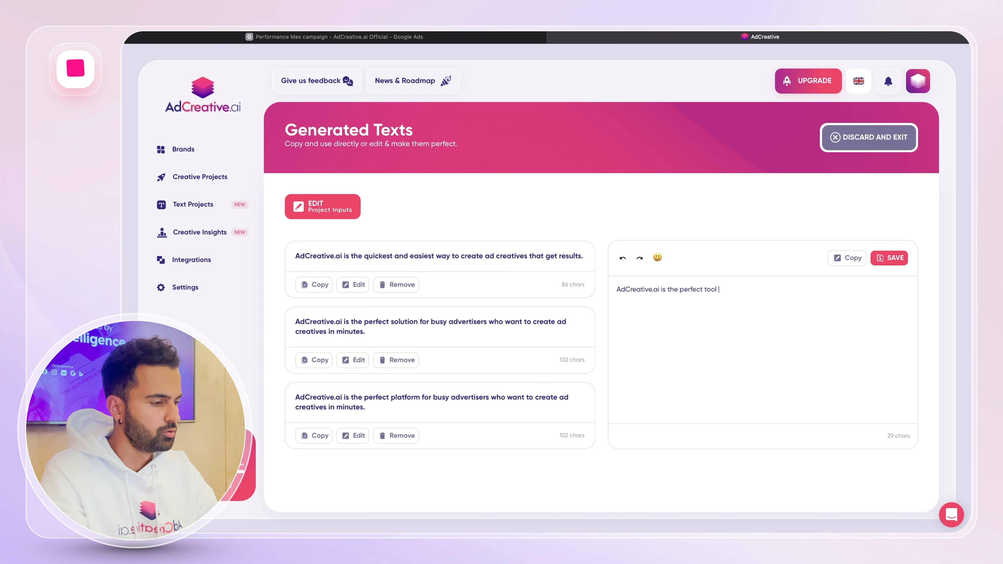
{"action": "type", "text": "for any marketer w"}
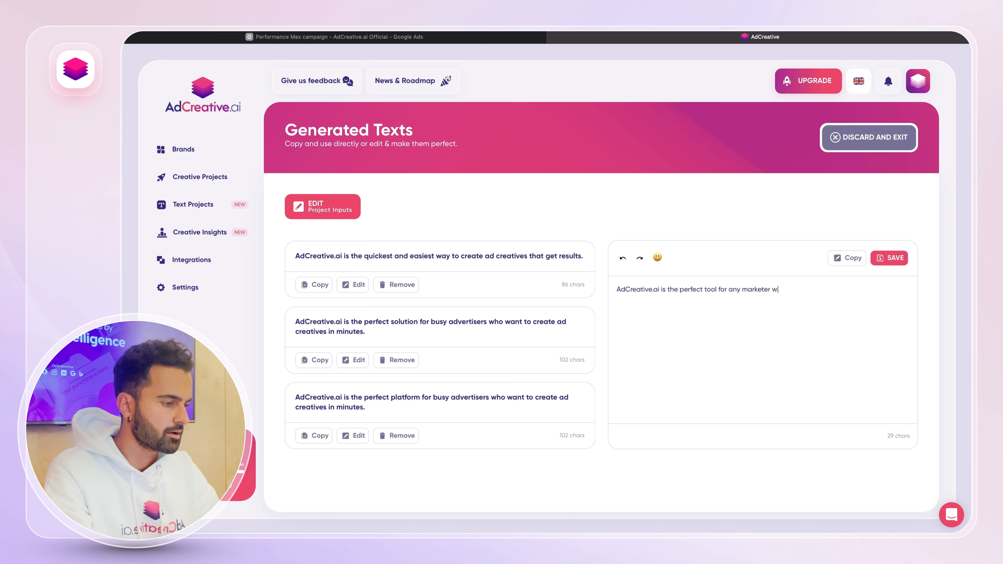
{"action": "type", "text": "ho want"}
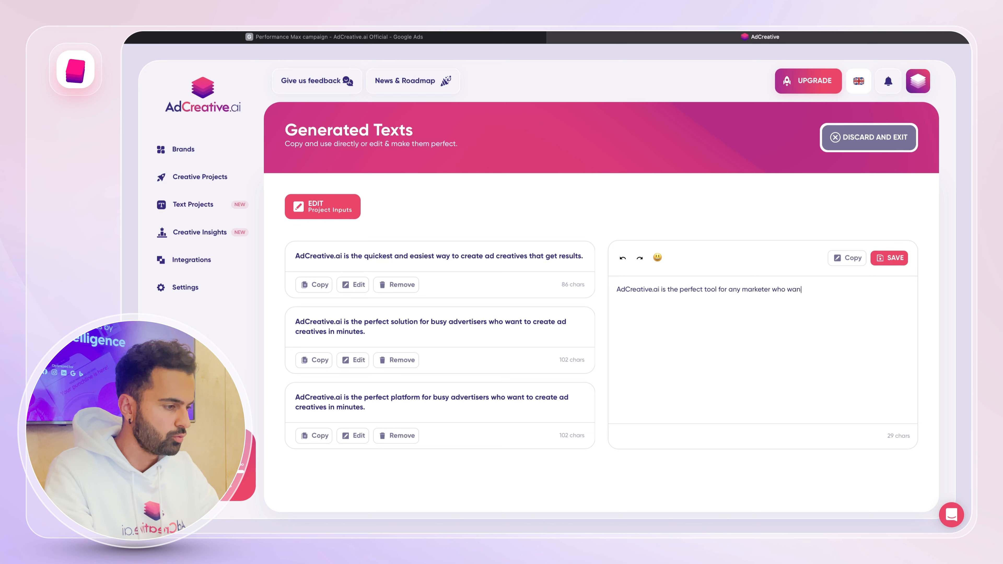
{"action": "key", "text": "BackSpace"}
{"action": "key", "text": "BackSpace"}
{"action": "key", "text": "BackSpace"}
{"action": "type", "text": "needs results."}
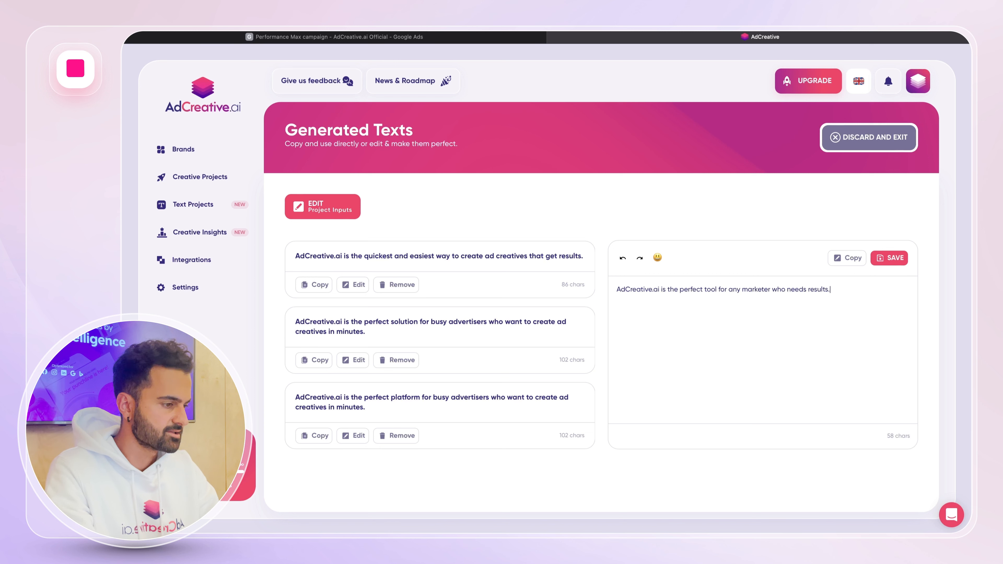
{"action": "left_click", "coordinate": [847, 258]}
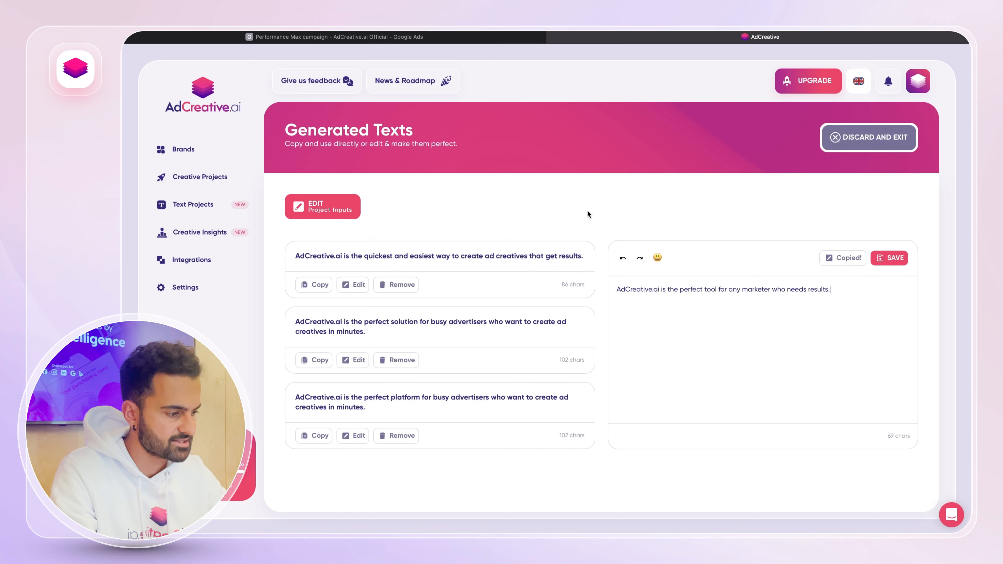
- Switch to Google Ads and paste the copied "perfect tool" text into the fifth long headline
{"action": "left_click", "coordinate": [352, 35]}
{"action": "left_click", "coordinate": [418, 330]}
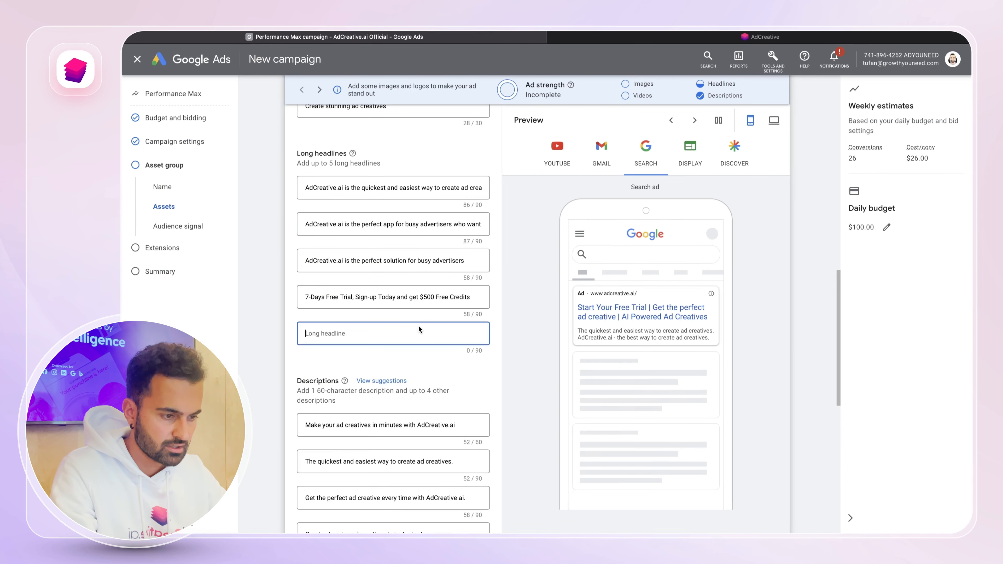
{"action": "key", "text": "ctrl+v"}
- Set the asset group's call to action to "Sign up" and enter "AdCreative.ai" as the business name
{"action": "scroll", "coordinate": [266, 319], "scroll_direction": "down", "scroll_amount": 5}
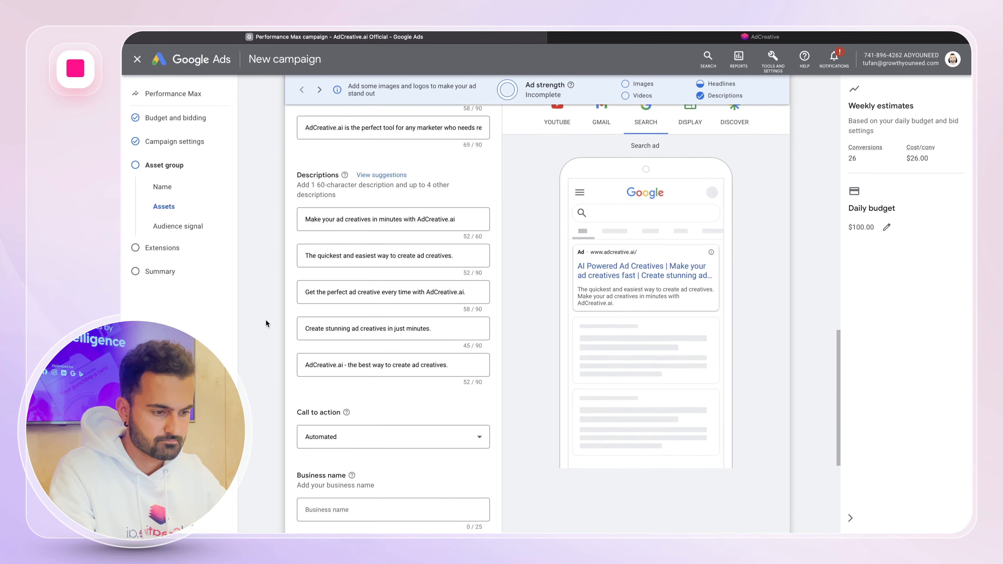
{"action": "scroll", "coordinate": [266, 319], "scroll_direction": "down", "scroll_amount": 4}
{"action": "left_click", "coordinate": [346, 292]}
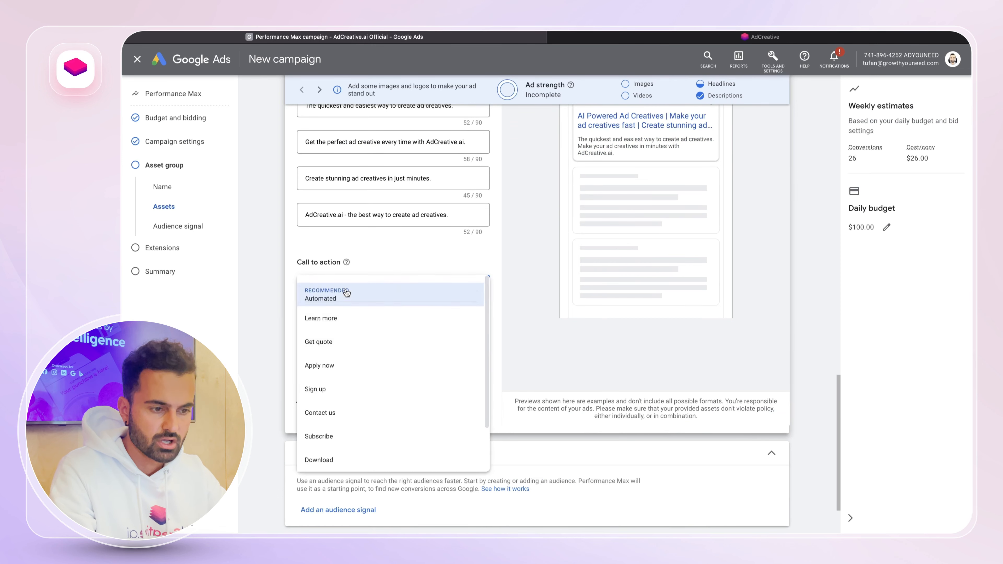
{"action": "left_click", "coordinate": [328, 391]}
{"action": "left_click", "coordinate": [324, 357]}
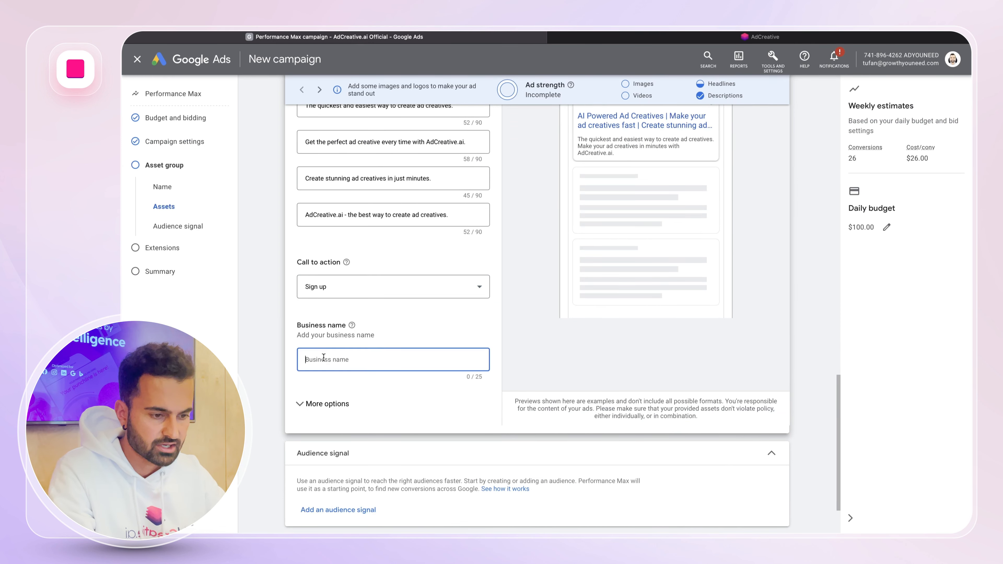
{"action": "type", "text": "AdCreative.ai"}
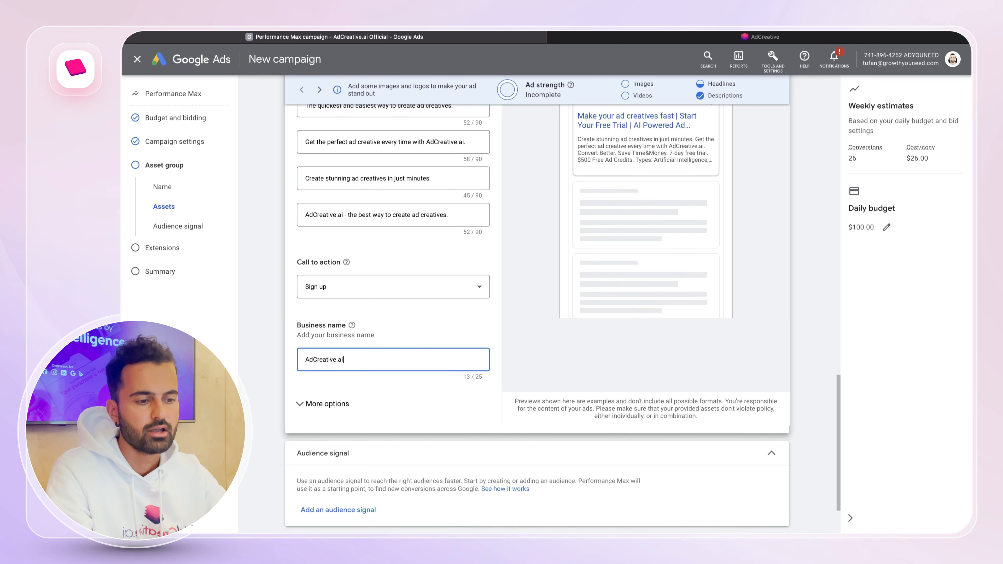
{"action": "left_click", "coordinate": [265, 347]}
- Review the asset group's entries up to the images section and look at the image asset library without choosing anything
{"action": "scroll", "coordinate": [265, 343], "scroll_direction": "up", "scroll_amount": 15}
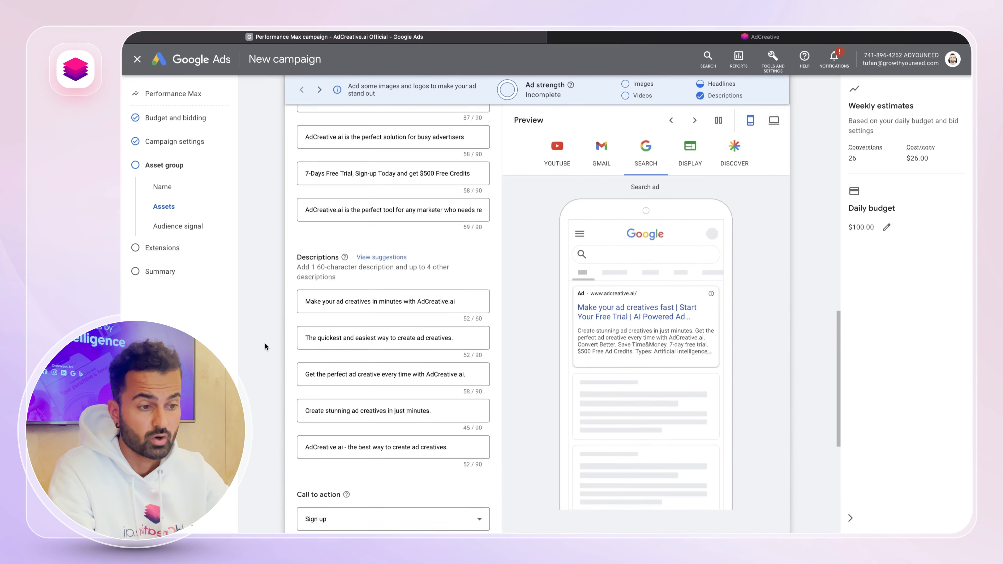
{"action": "scroll", "coordinate": [264, 341], "scroll_direction": "up", "scroll_amount": 4}
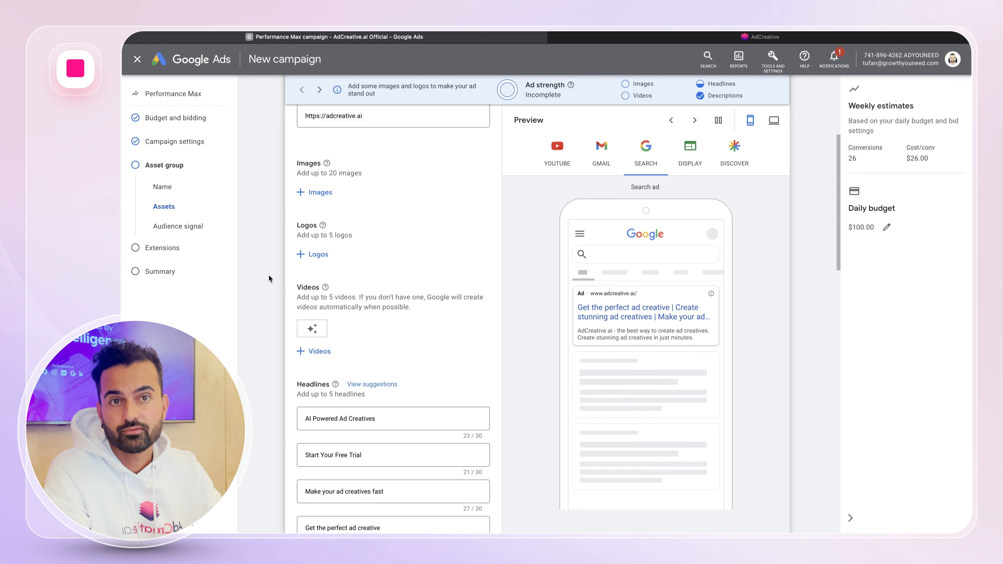
{"action": "scroll", "coordinate": [268, 278], "scroll_direction": "up", "scroll_amount": 4}
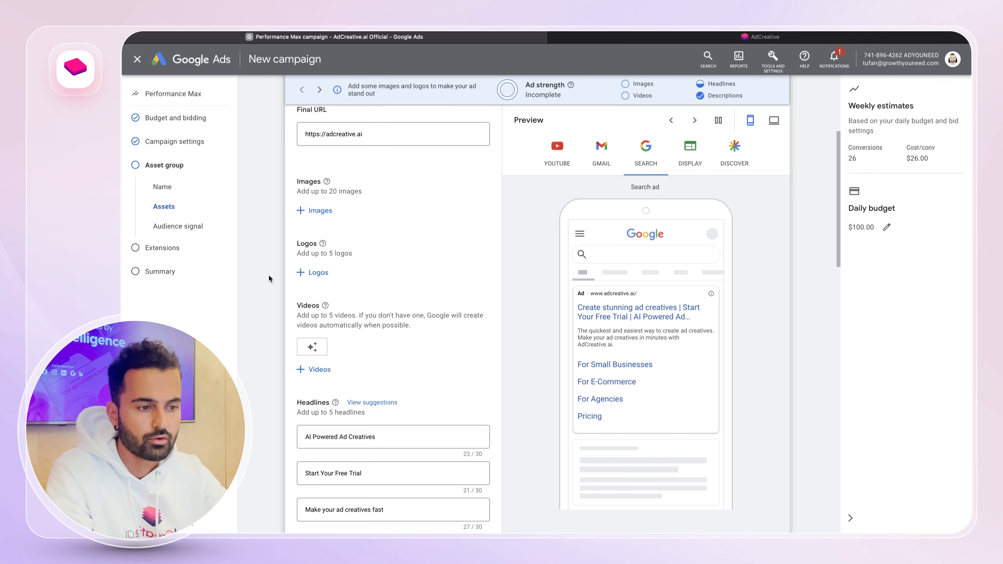
{"action": "scroll", "coordinate": [268, 278], "scroll_direction": "down", "scroll_amount": 1}
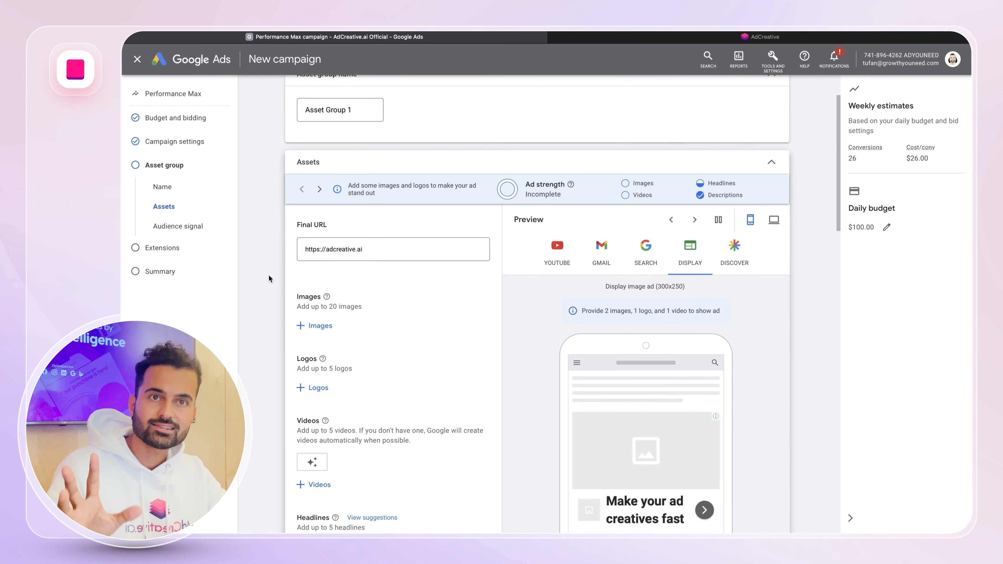
{"action": "scroll", "coordinate": [268, 279], "scroll_direction": "up", "scroll_amount": 1}
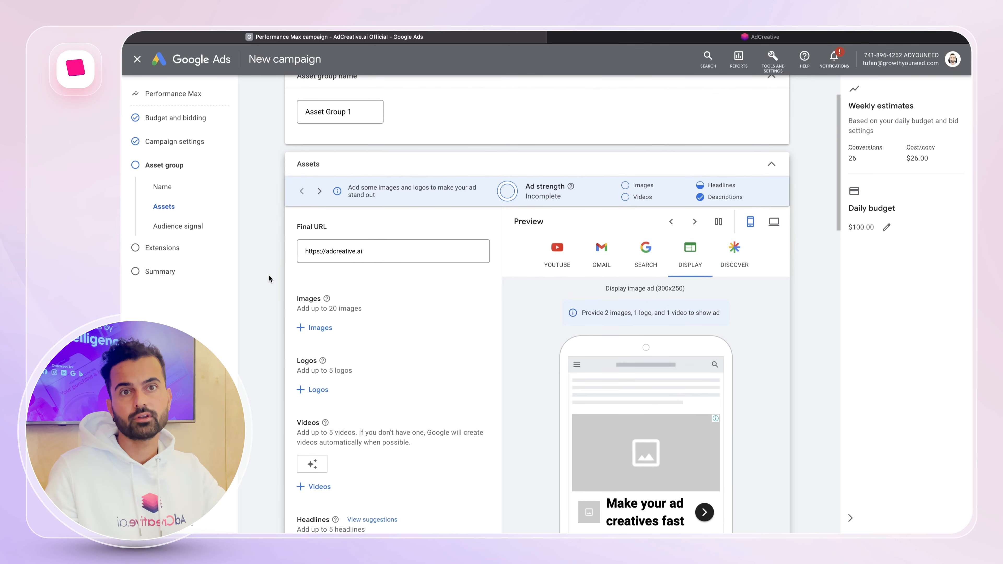
{"action": "scroll", "coordinate": [269, 278], "scroll_direction": "down", "scroll_amount": 1}
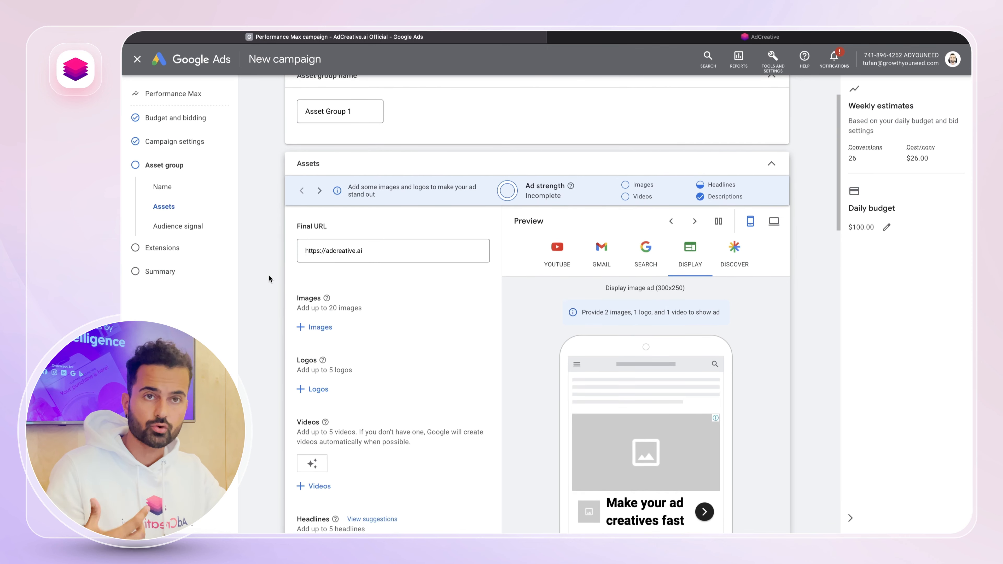
{"action": "scroll", "coordinate": [268, 279], "scroll_direction": "down", "scroll_amount": 2}
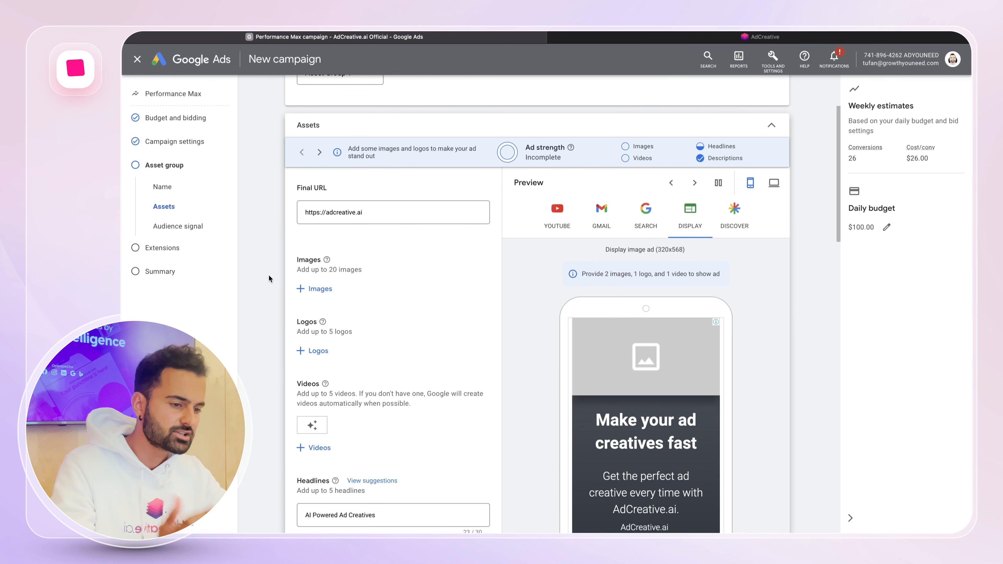
{"action": "left_click", "coordinate": [329, 290]}
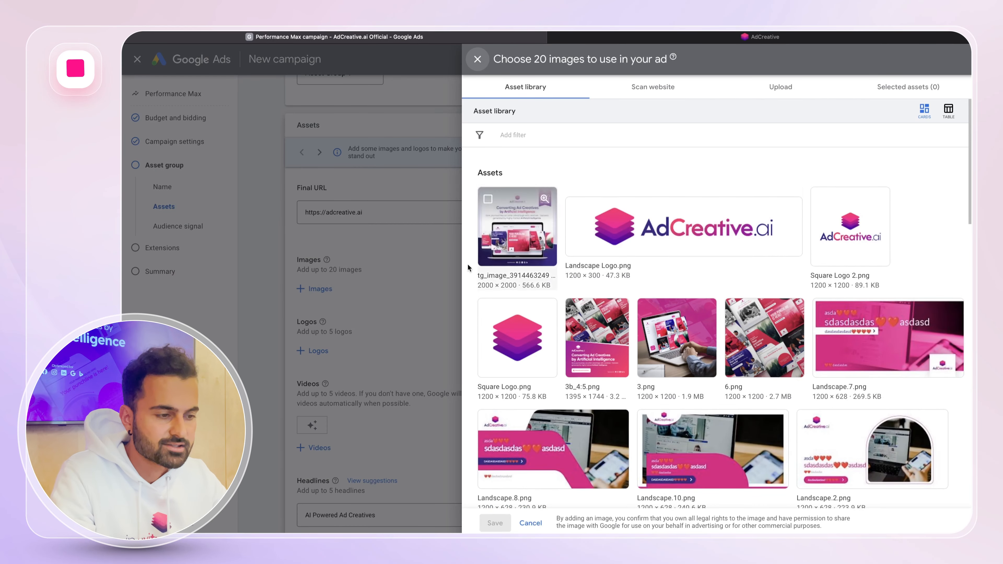
{"action": "left_click", "coordinate": [451, 249]}
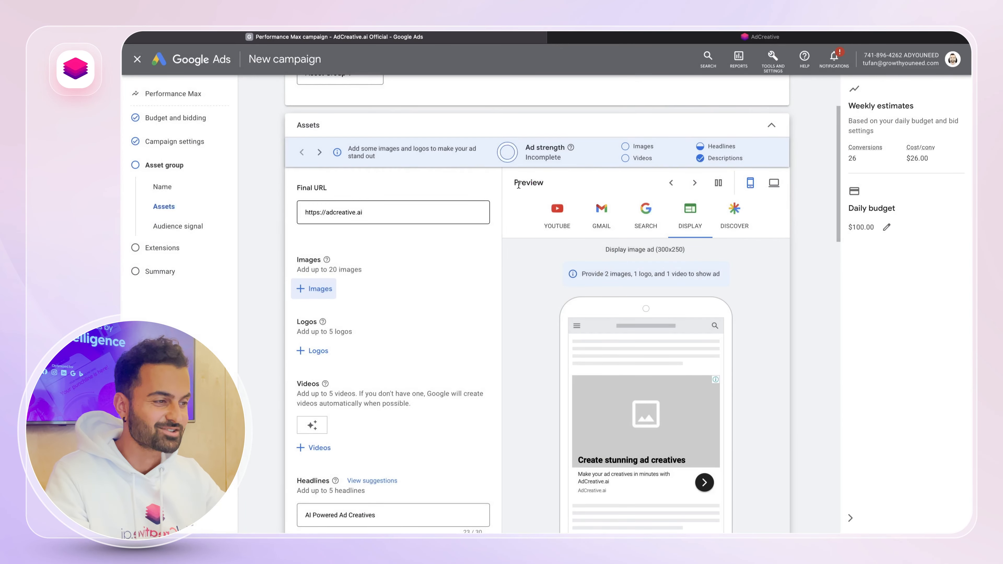
- Switch to AdCreative.ai and start a new creative project under the AdCreative.ai brand
{"action": "left_click", "coordinate": [585, 39]}
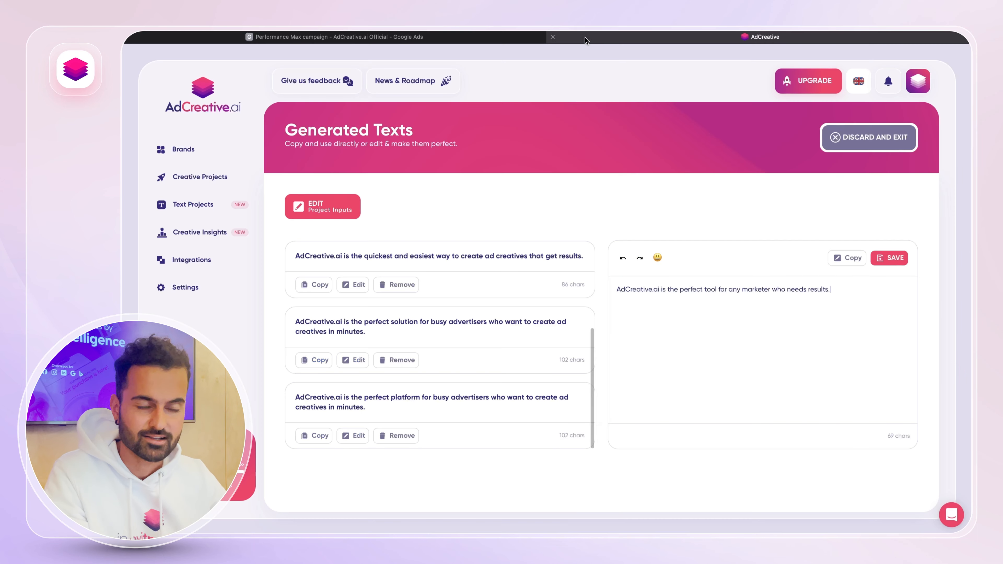
{"action": "left_click", "coordinate": [221, 178]}
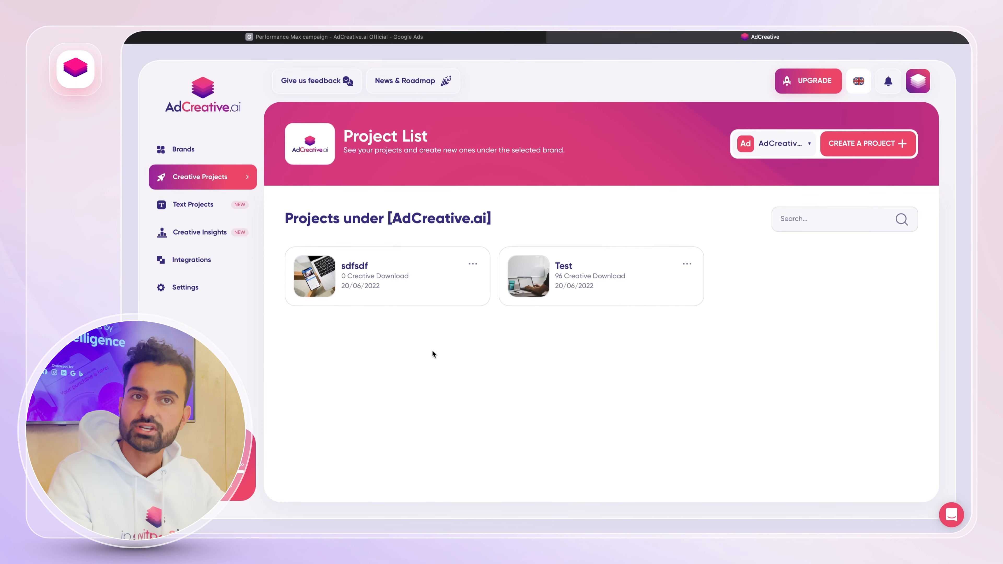
{"action": "left_click", "coordinate": [865, 143]}
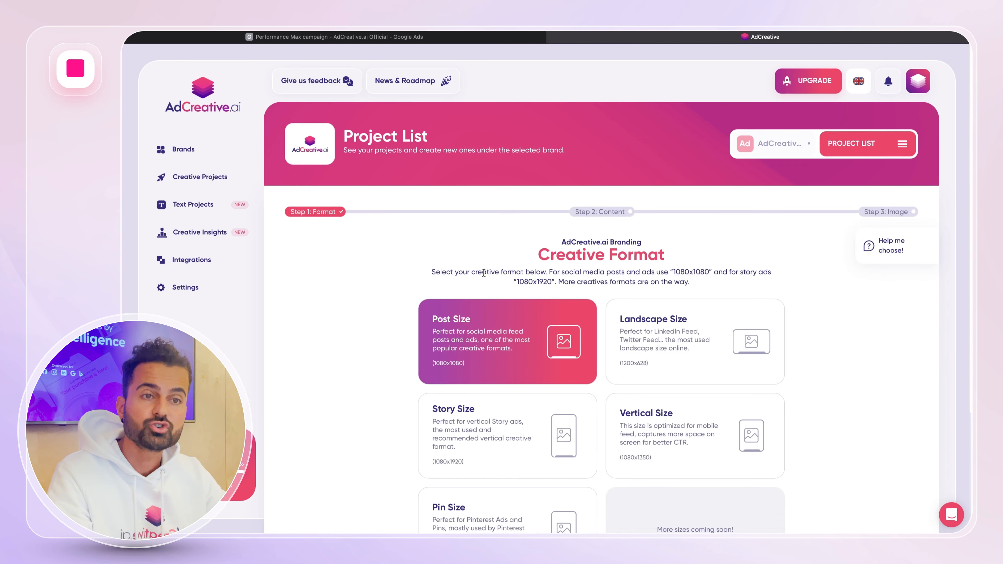
- Enter the project description "AdCreative.ai is a saas platform that allows you to generate ad creatives in minutes."
{"action": "scroll", "coordinate": [483, 273], "scroll_direction": "down", "scroll_amount": 5}
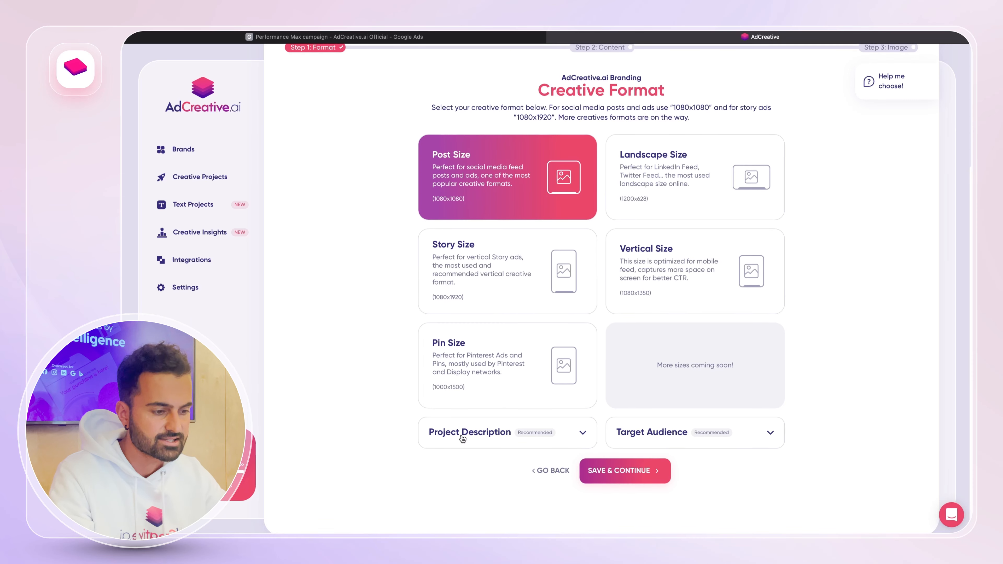
{"action": "left_click", "coordinate": [462, 434]}
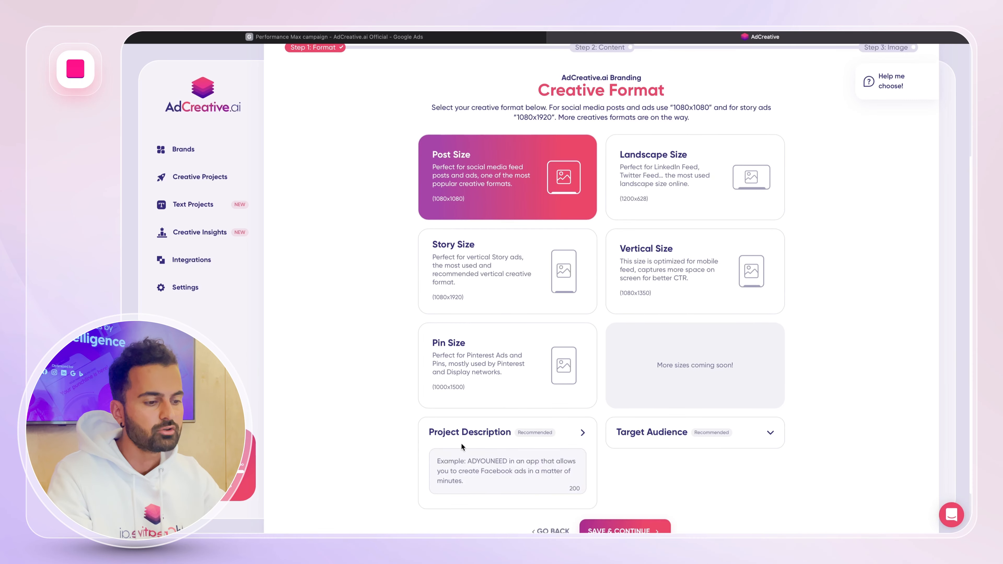
{"action": "left_click", "coordinate": [461, 459]}
{"action": "type", "text": "AdCreative.ai is "}
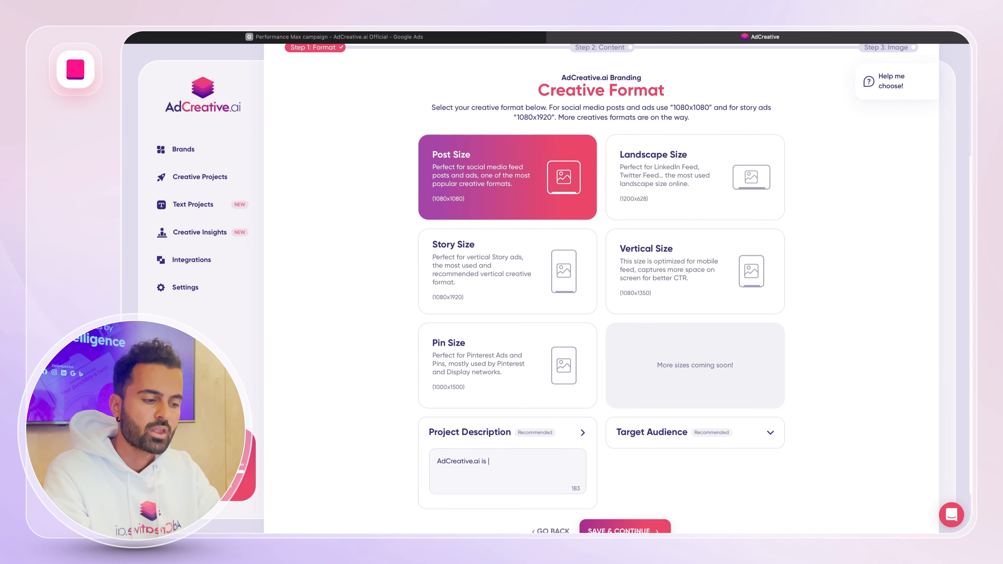
{"action": "type", "text": "a saas platform "}
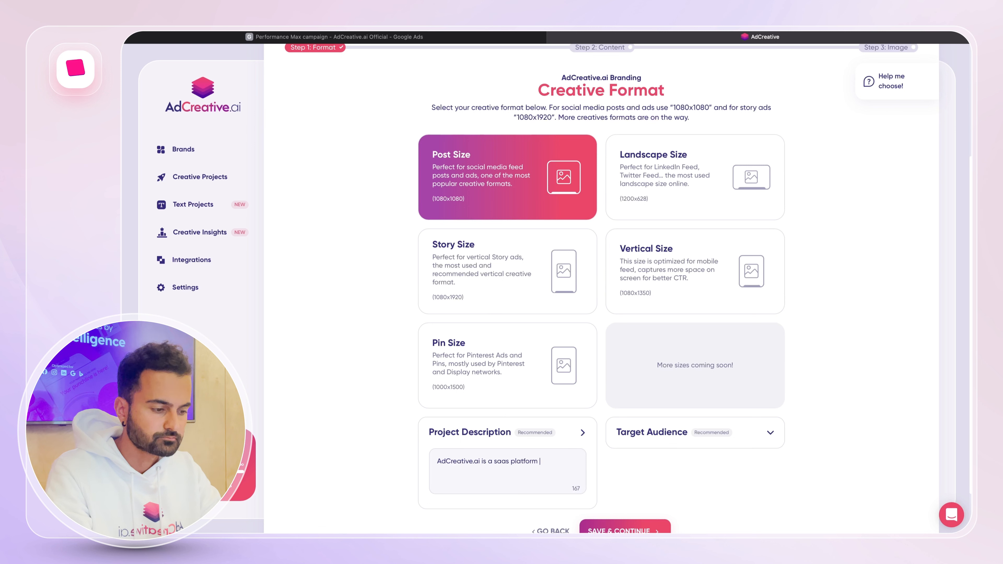
{"action": "type", "text": "all"}
{"action": "key", "text": "BackSpace"}
{"action": "key", "text": "BackSpace"}
{"action": "type", "text": "th"}
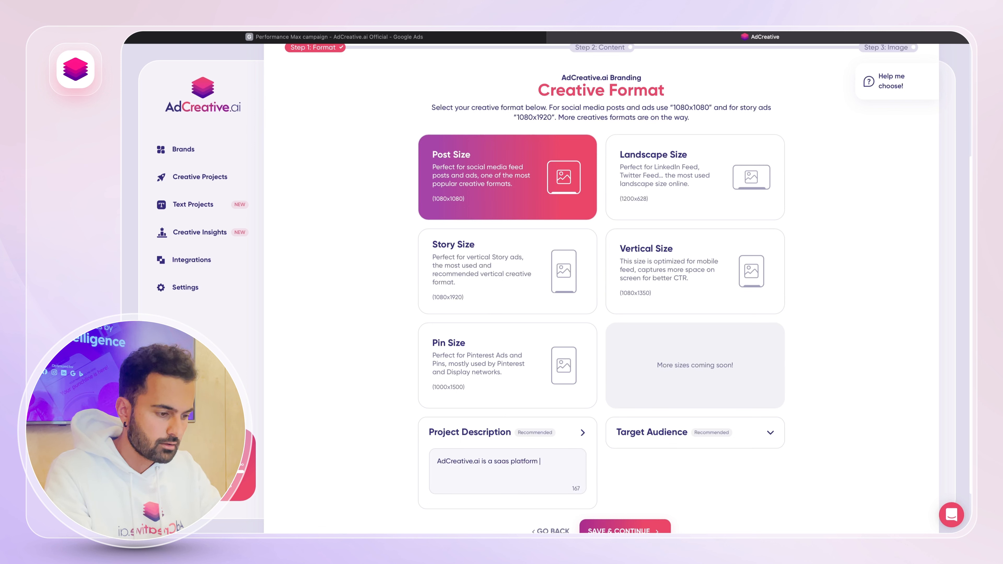
{"action": "type", "text": "that allows your to"}
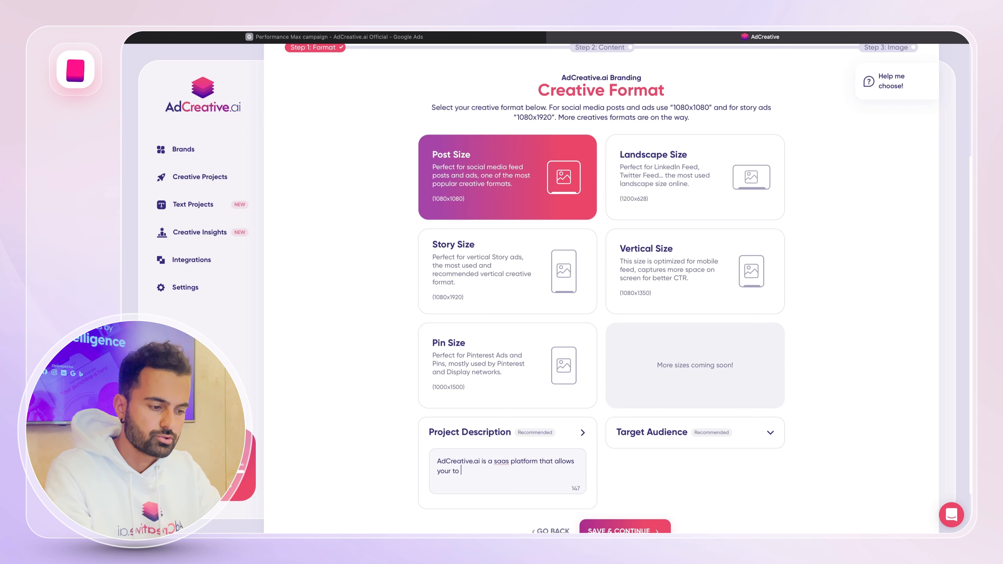
{"action": "key", "text": "BackSpace"}
{"action": "key", "text": "BackSpace"}
{"action": "key", "text": "BackSpace"}
{"action": "key", "text": "BackSpace"}
{"action": "key", "text": "BackSpace"}
{"action": "type", "text": "to genera"}
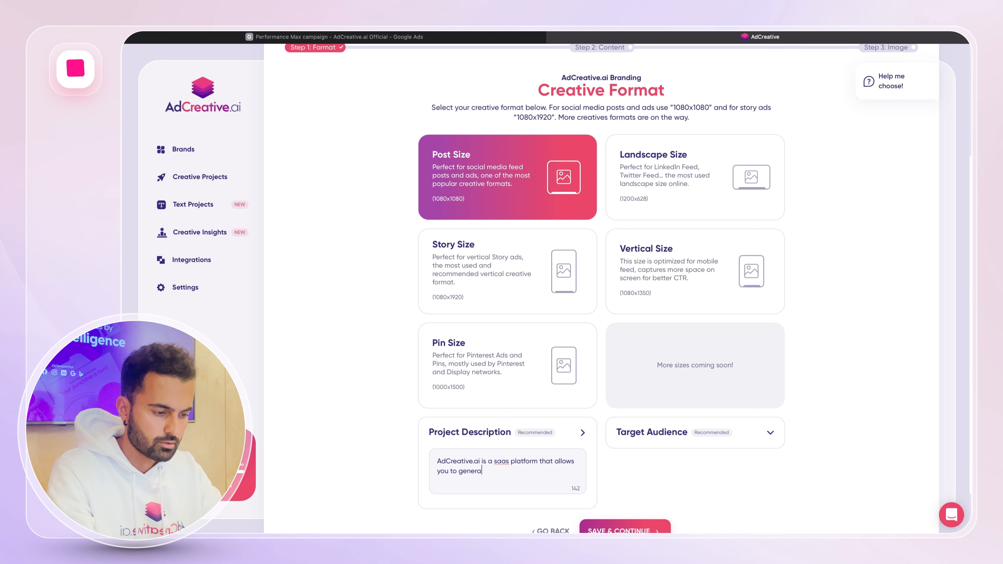
{"action": "type", "text": "te ad creative"}
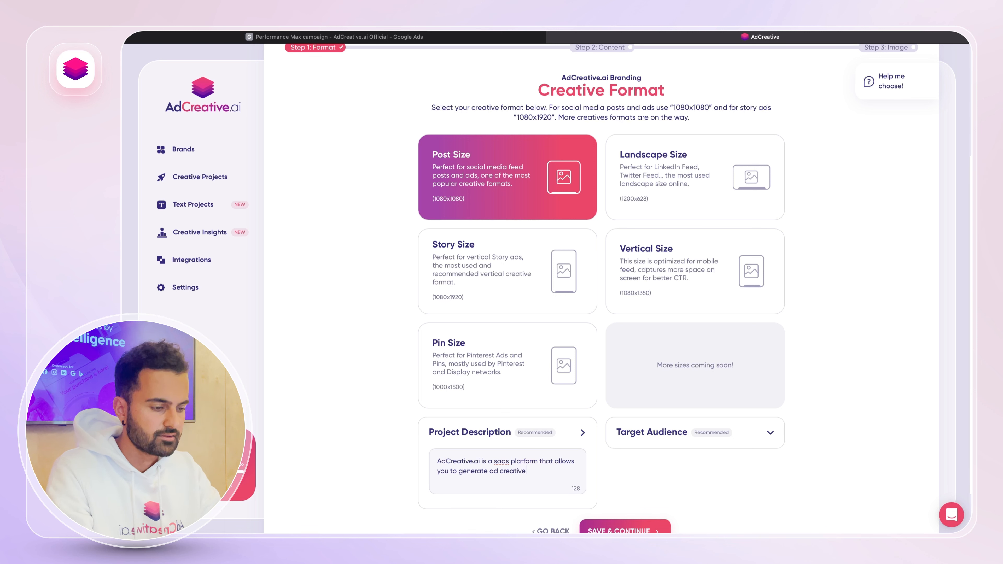
{"action": "type", "text": "s in minutes."}
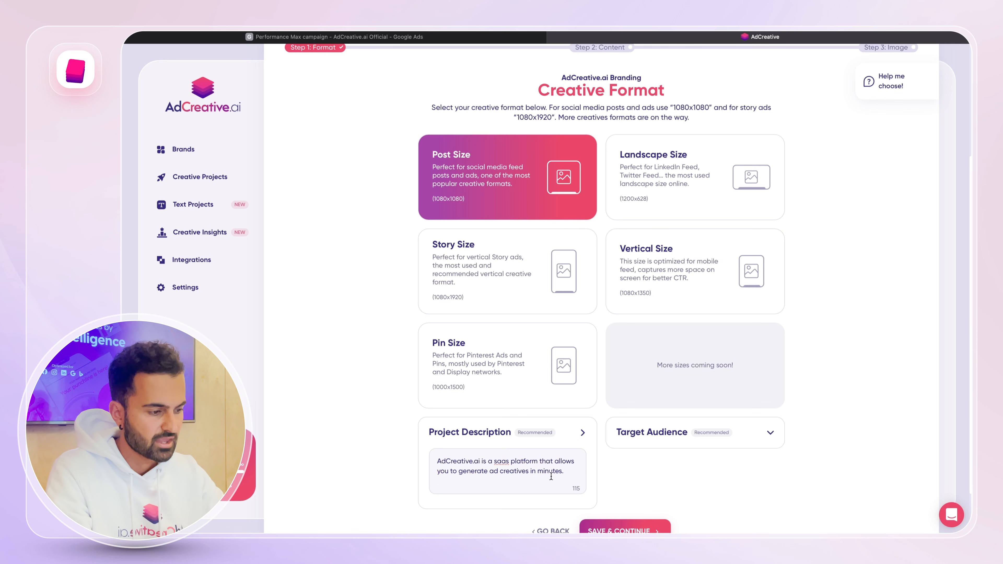
- Enter "advertisers" as the target audience and continue to the content step with the Post Size format
{"action": "left_click", "coordinate": [649, 433]}
{"action": "type", "text": "advert"}
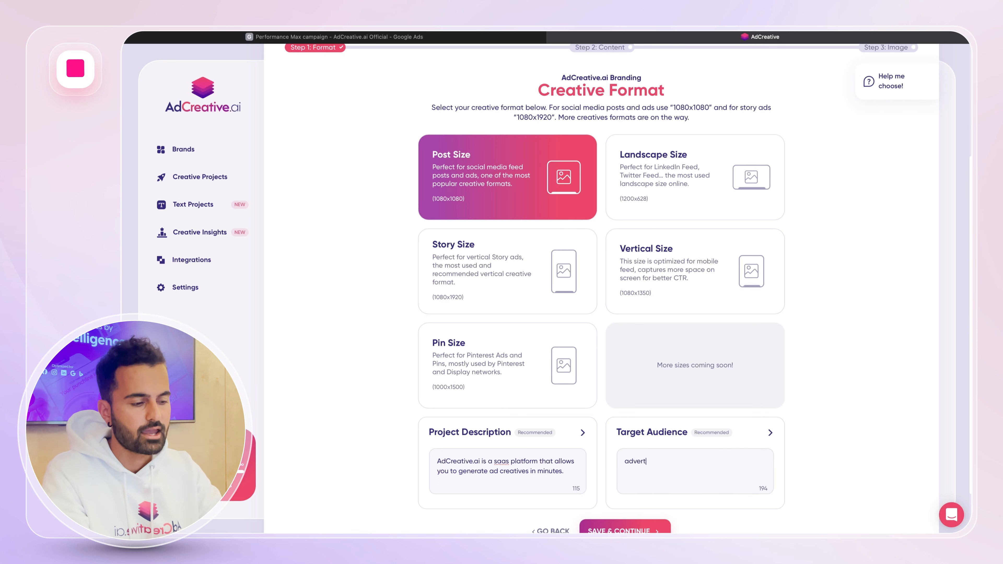
{"action": "type", "text": "isers"}
{"action": "left_click", "coordinate": [651, 527]}
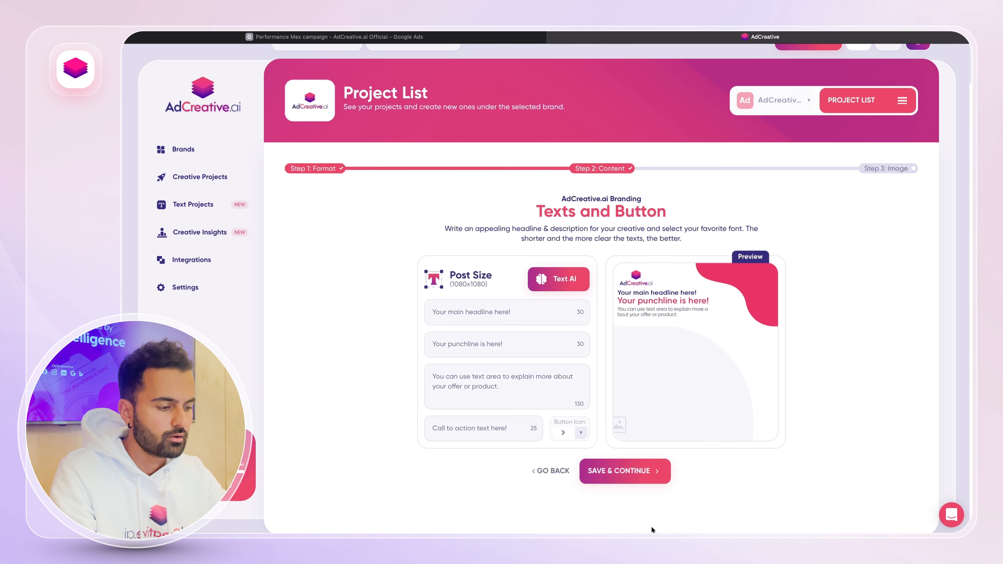
- Generate the creative's texts with Text AI and choose the punchline "AdCreative.ai - the easiest way to create ad creatives!"
{"action": "left_click", "coordinate": [568, 280]}
{"action": "left_click", "coordinate": [559, 306]}
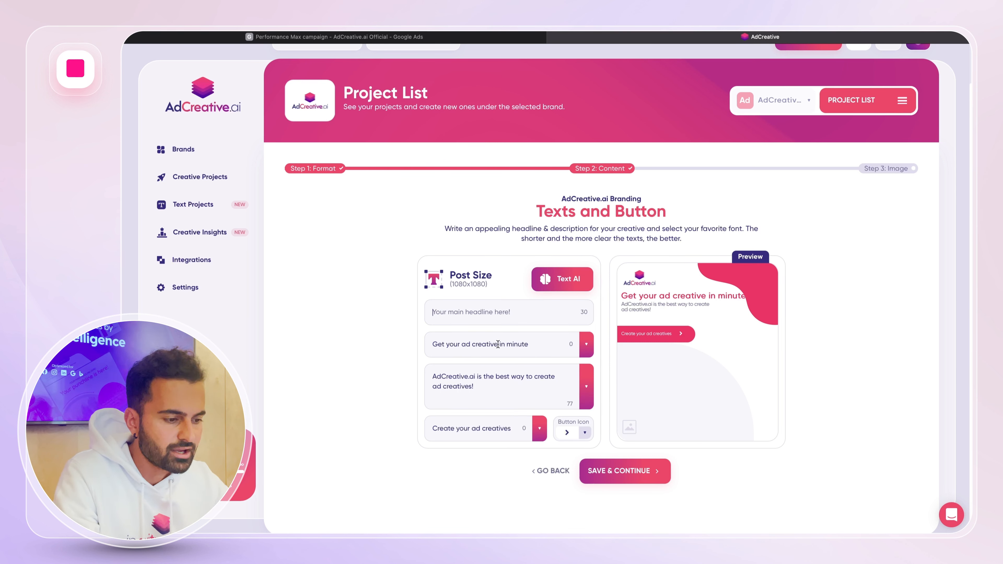
{"action": "left_click", "coordinate": [586, 344]}
{"action": "scroll", "coordinate": [568, 383], "scroll_direction": "down", "scroll_amount": 2}
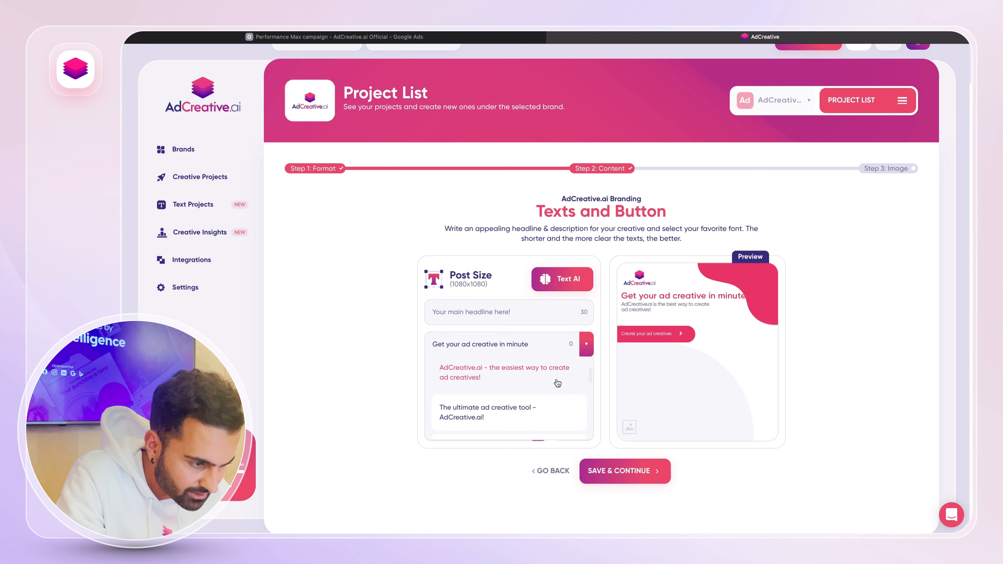
{"action": "left_click", "coordinate": [557, 383]}
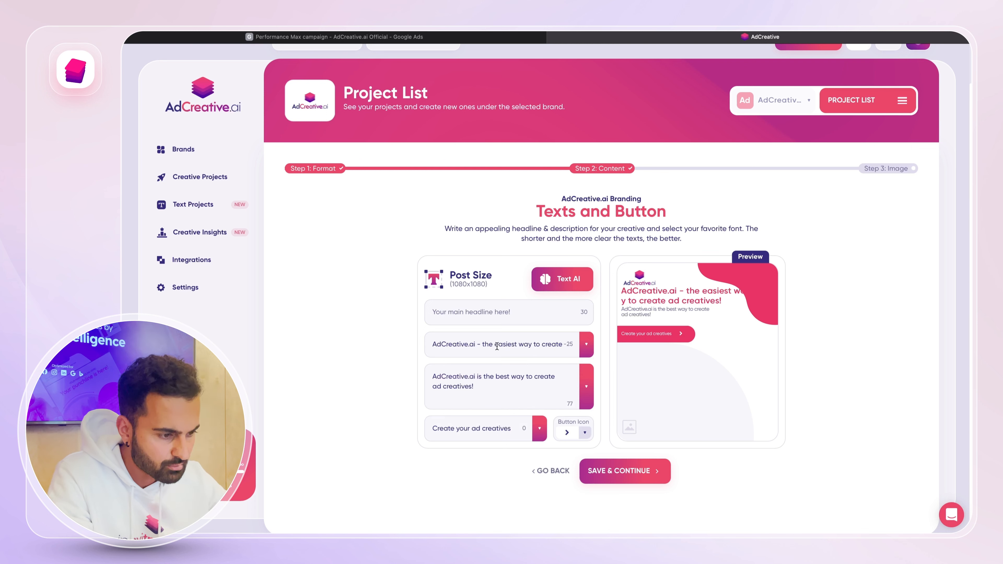
- Shorten the punchline to "Easiest way to create ads"
{"action": "left_click_drag", "start_coordinate": [499, 346], "coordinate": [427, 347]}
{"action": "type", "text": "Easiest way to create ad crea"}
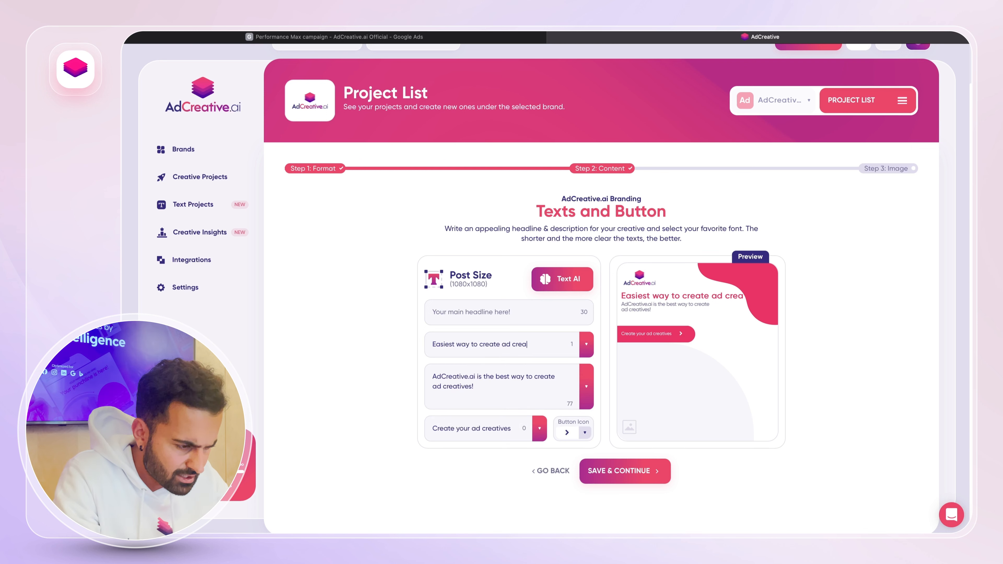
{"action": "key", "text": "BackSpace"}
{"action": "key", "text": "BackSpace"}
{"action": "key", "text": "BackSpace"}
{"action": "key", "text": "BackSpace"}
{"action": "key", "text": "BackSpace"}
{"action": "type", "text": "s"}
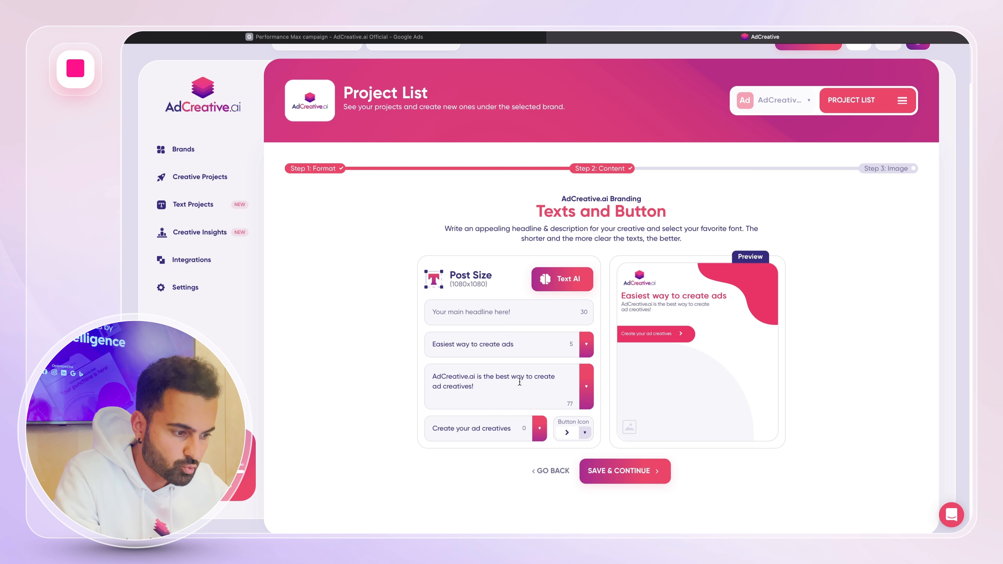
- Replace the creative's button text with "SIGN UP"
{"action": "triple_click", "coordinate": [510, 427]}
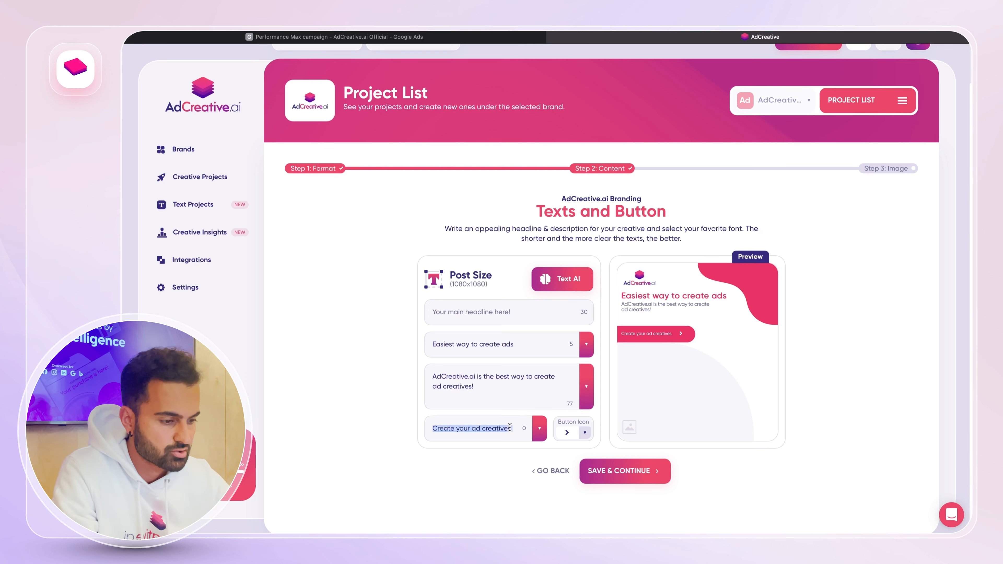
{"action": "type", "text": "SIGN UP"}
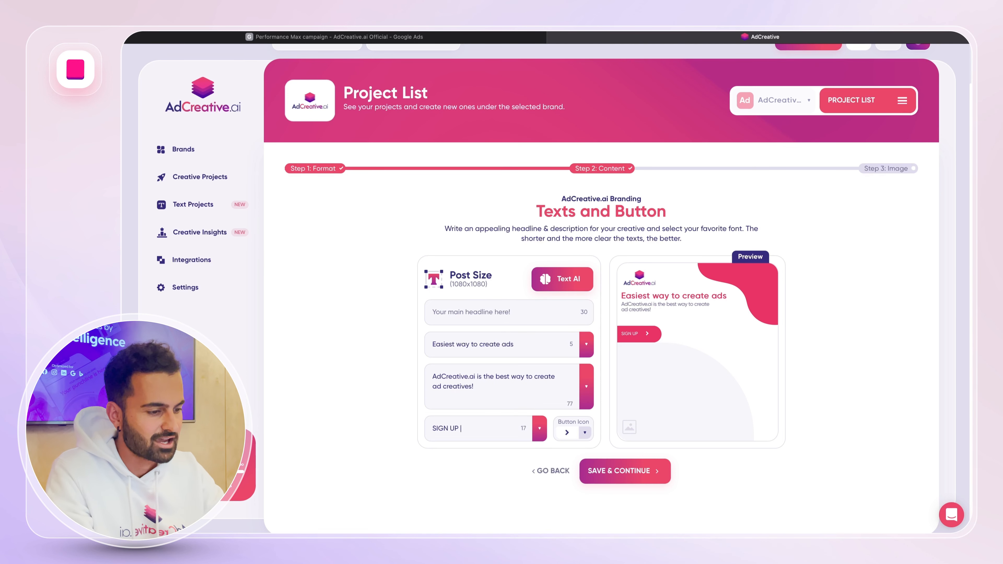
{"action": "key", "text": "BackSpace"}
{"action": "key", "text": "BackSpace"}
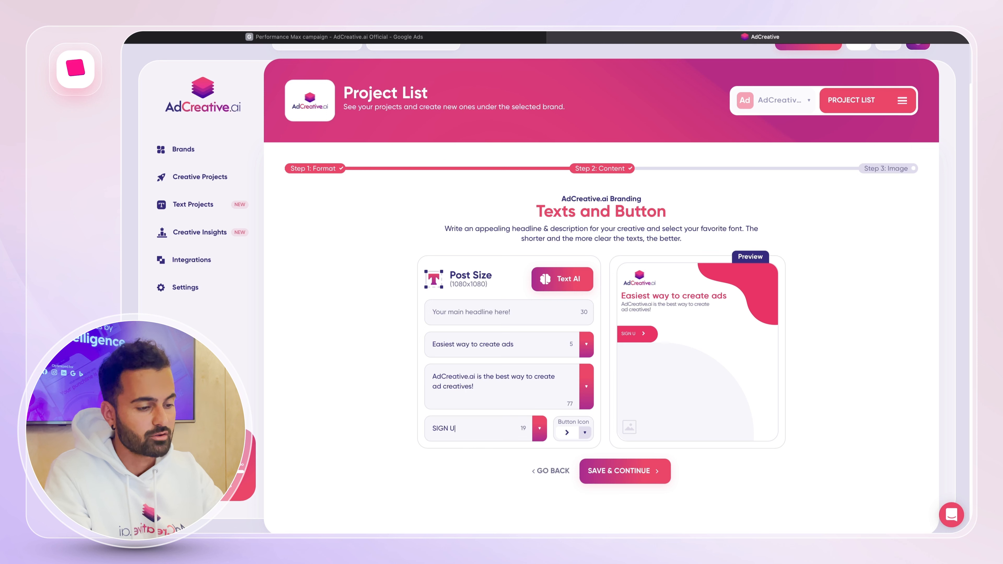
{"action": "type", "text": "P"}
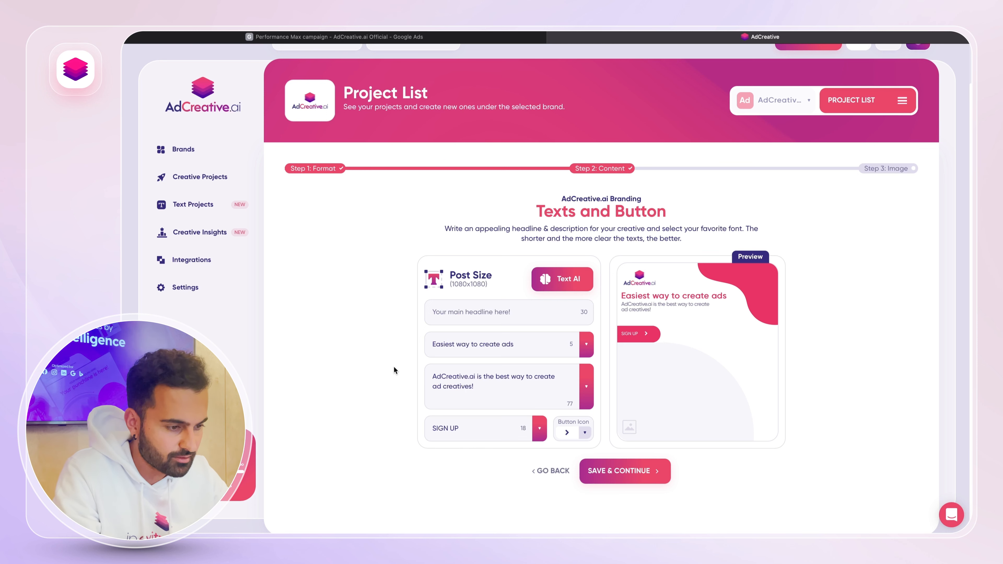
- Enter "Automate Your Creative Process" as the main headline, then save the texts and continue to the image step
{"action": "left_click", "coordinate": [538, 321]}
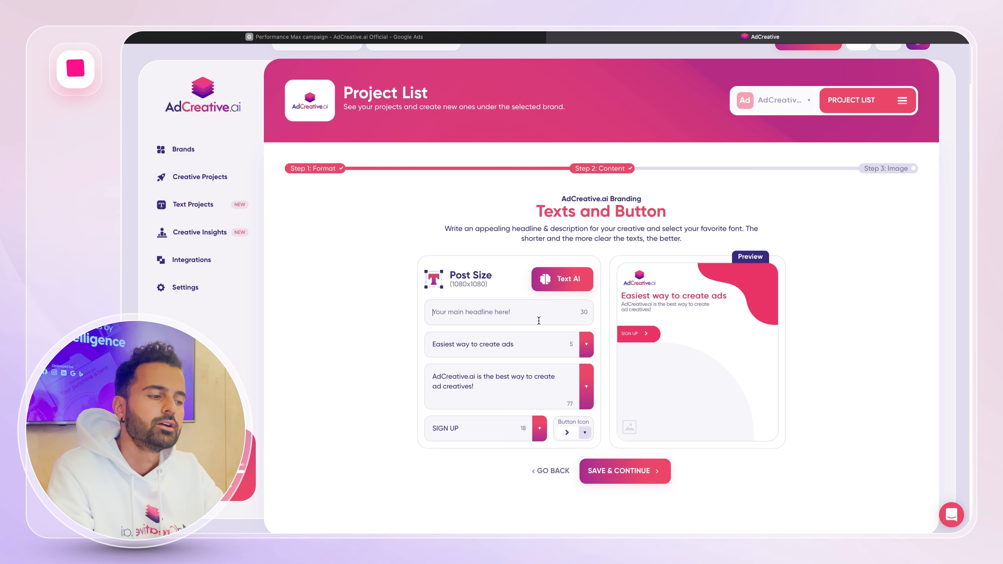
{"action": "type", "text": "Auto"}
{"action": "type", "text": "ma"}
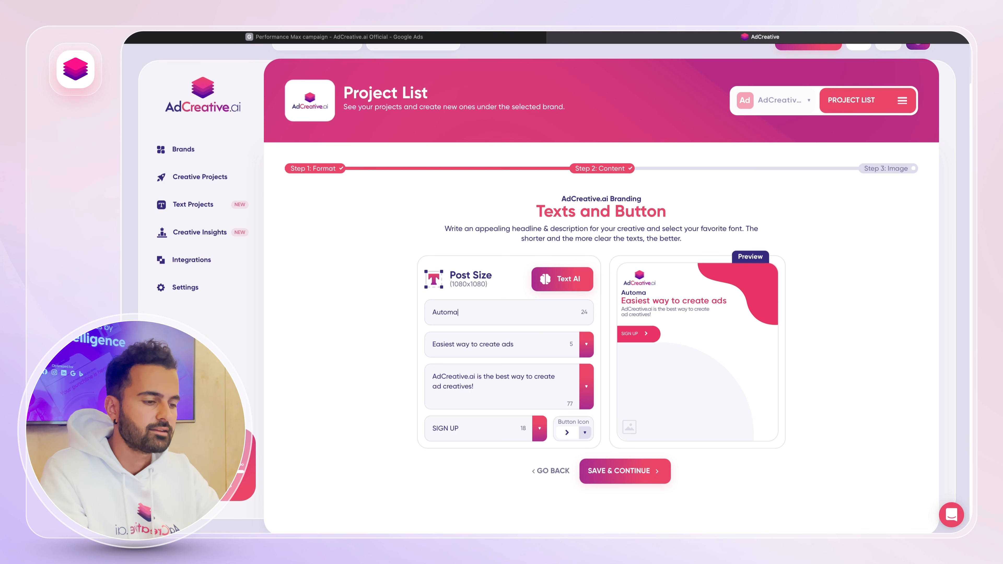
{"action": "type", "text": "te Your Creati"}
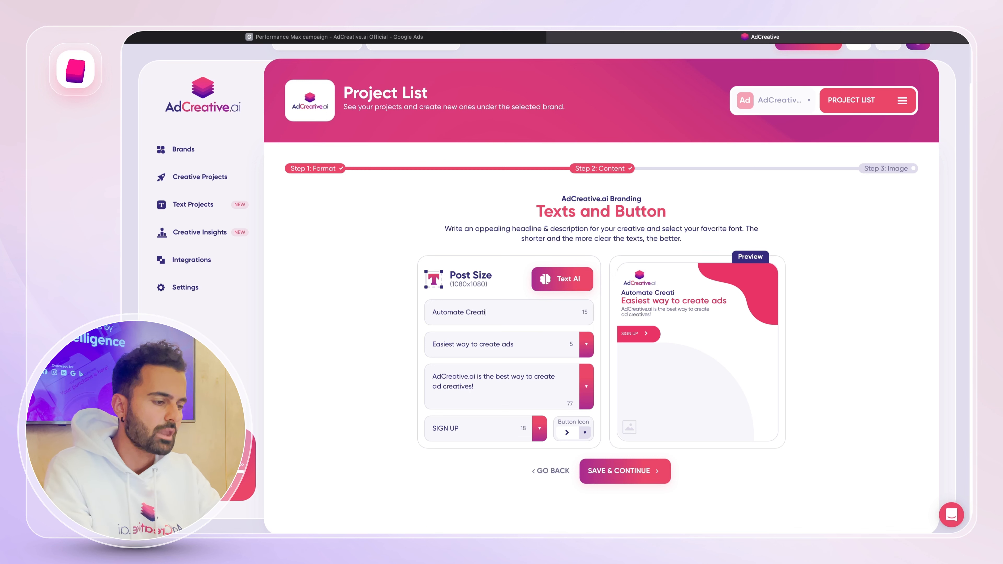
{"action": "type", "text": "ve Proces"}
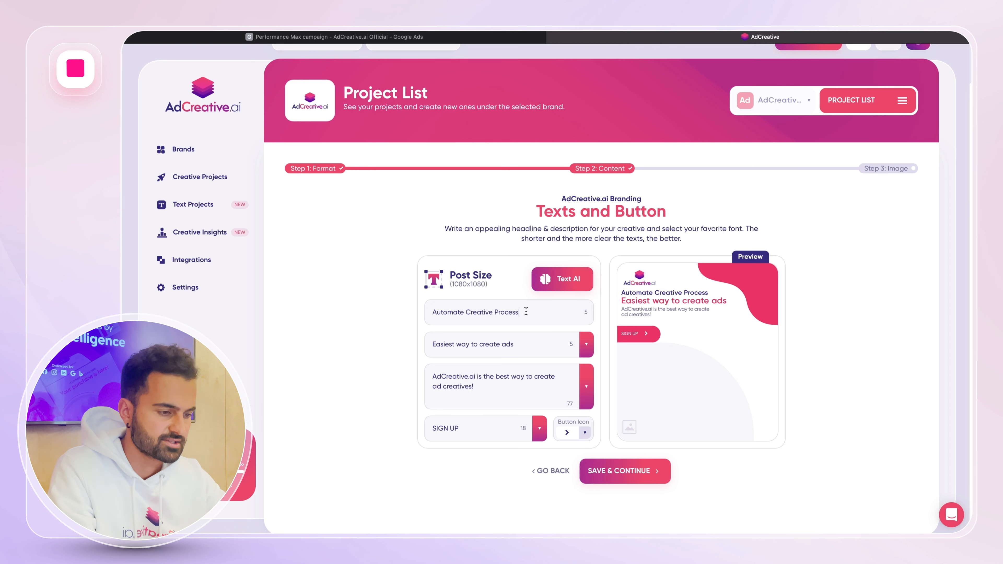
{"action": "type", "text": "s"}
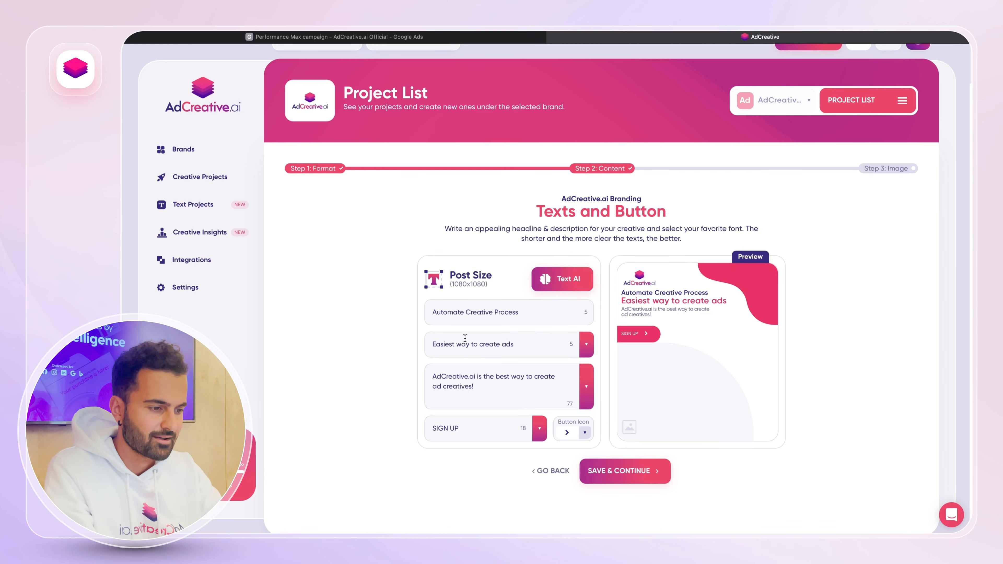
{"action": "left_click", "coordinate": [465, 312]}
{"action": "type", "text": "Your"}
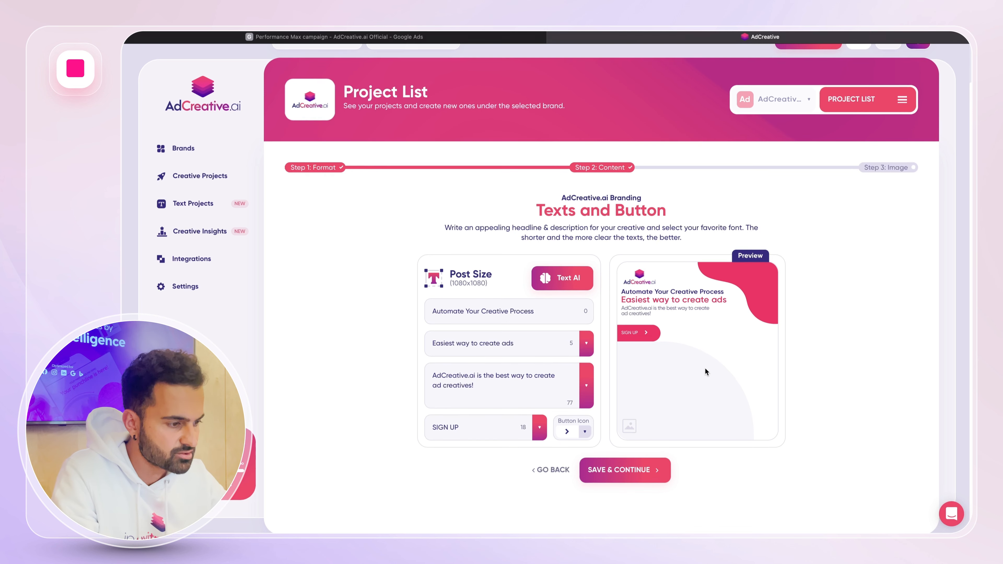
{"action": "left_click", "coordinate": [627, 472]}
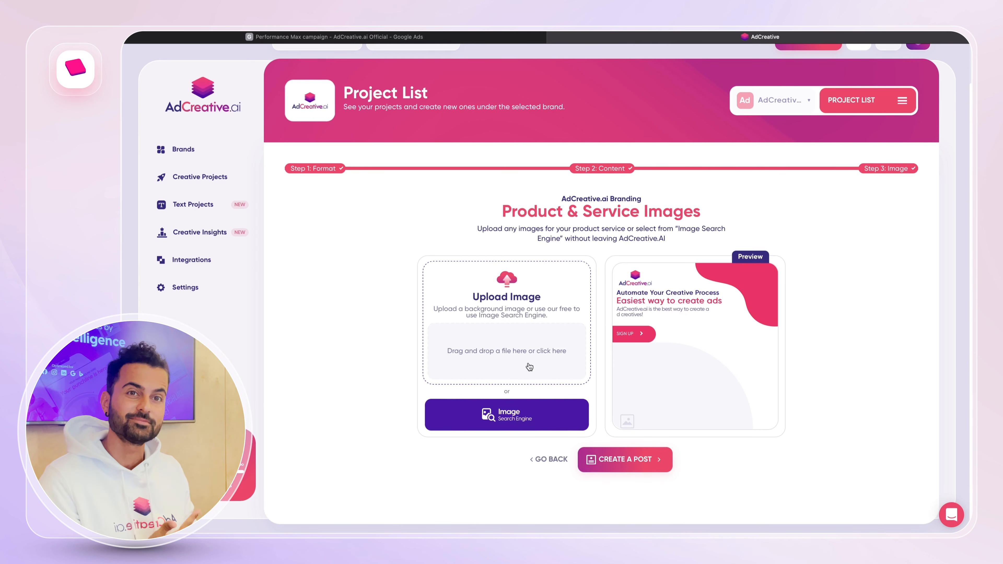
- Search the free stock images for "Facebook"
{"action": "left_click", "coordinate": [514, 413]}
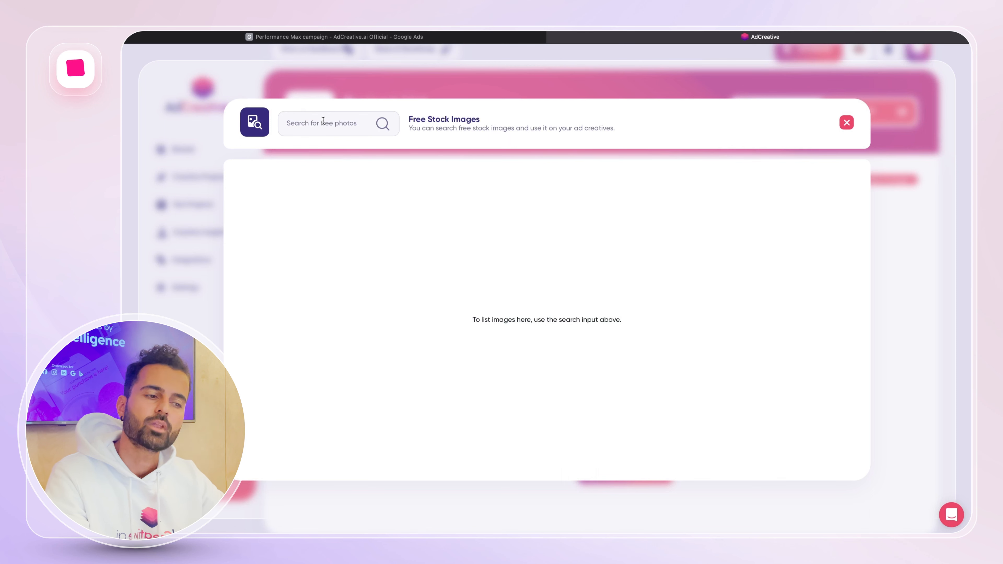
{"action": "type", "text": "face"}
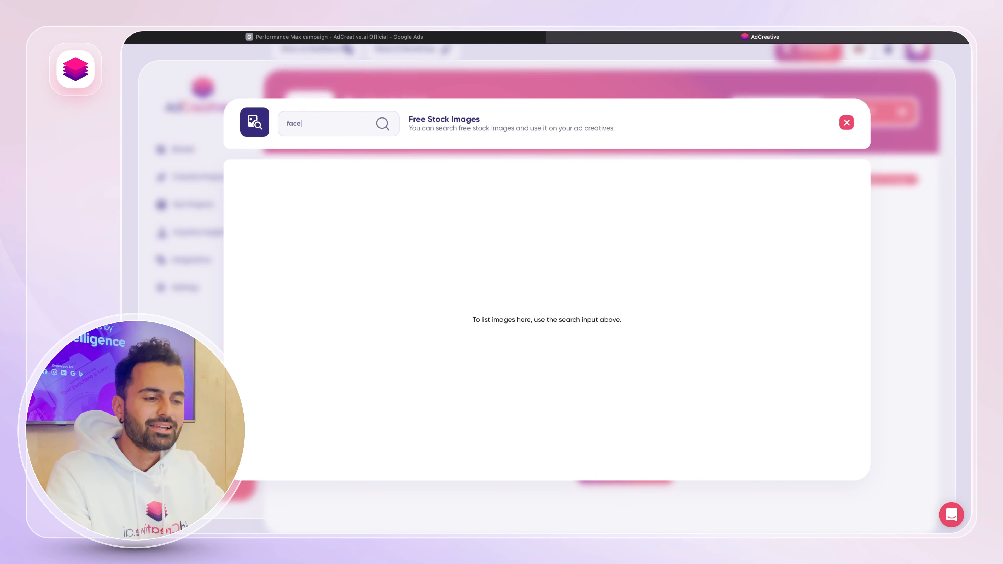
{"action": "type", "text": "book a"}
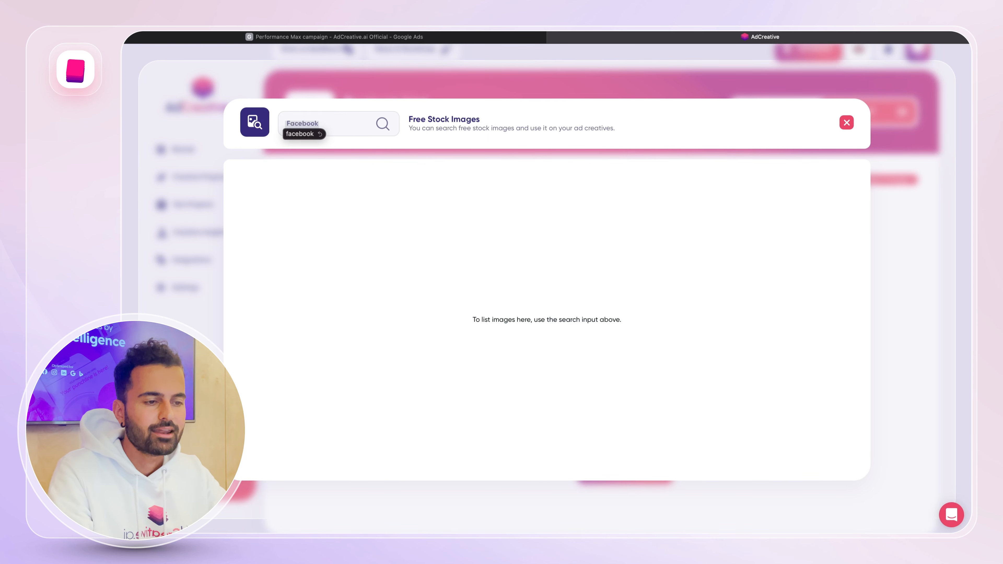
{"action": "key", "text": "Return"}
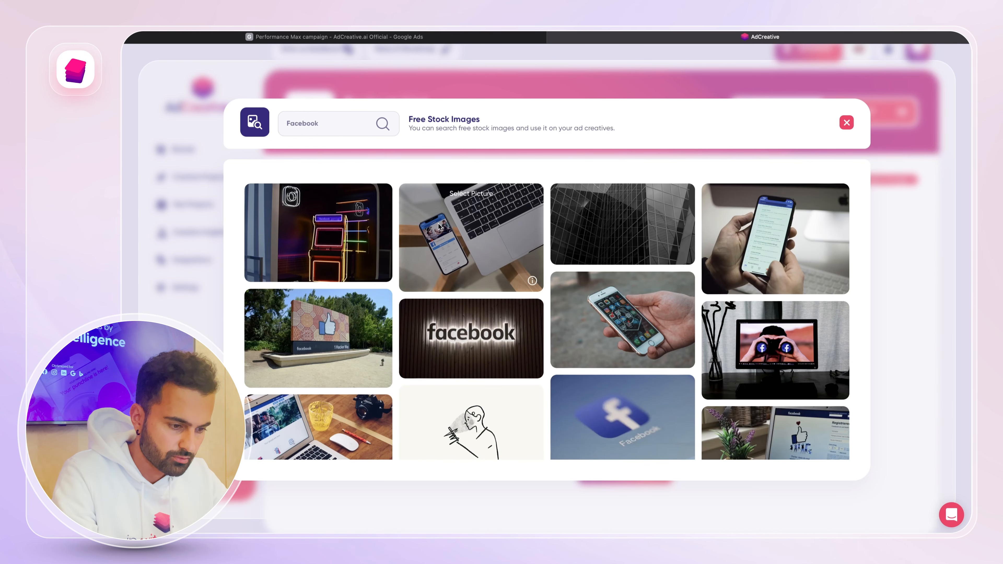
- Use the stock photo of a phone lying beside a laptop, with its crop area shifted to about the photo's centre
{"action": "scroll", "coordinate": [439, 226], "scroll_direction": "down", "scroll_amount": 4}
{"action": "scroll", "coordinate": [337, 308], "scroll_direction": "down", "scroll_amount": 2}
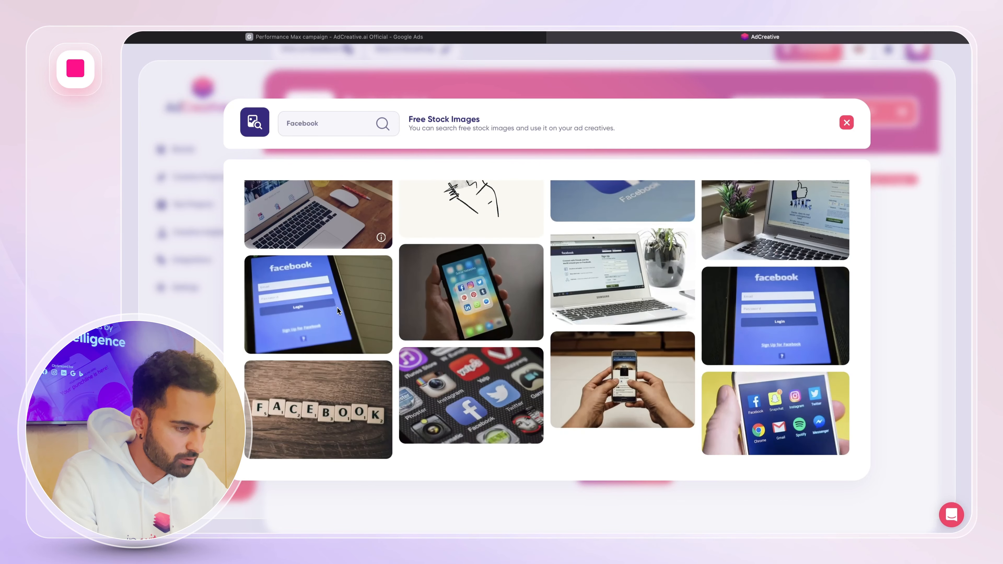
{"action": "scroll", "coordinate": [337, 308], "scroll_direction": "down", "scroll_amount": 3}
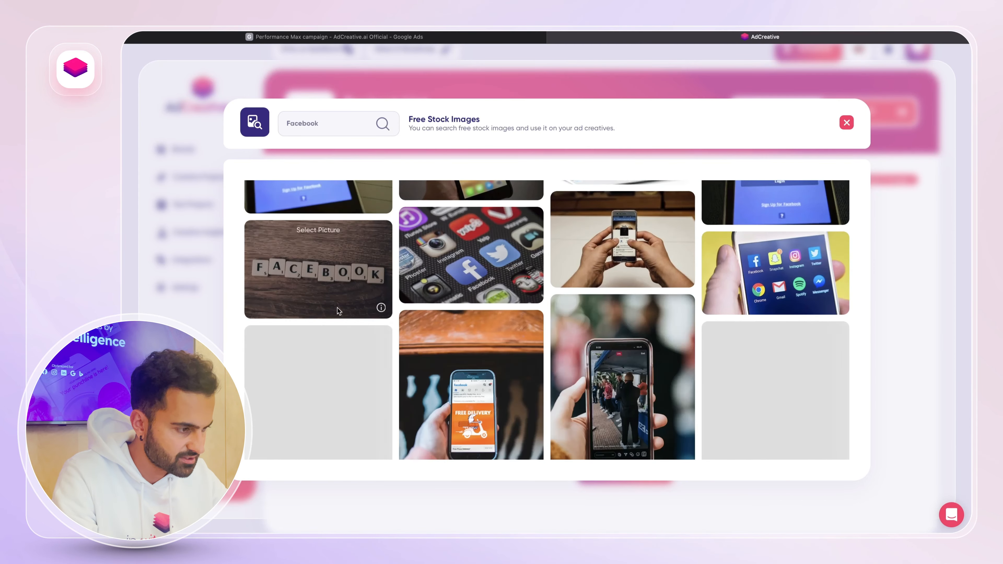
{"action": "scroll", "coordinate": [337, 308], "scroll_direction": "down", "scroll_amount": 3}
{"action": "scroll", "coordinate": [337, 308], "scroll_direction": "down", "scroll_amount": 5}
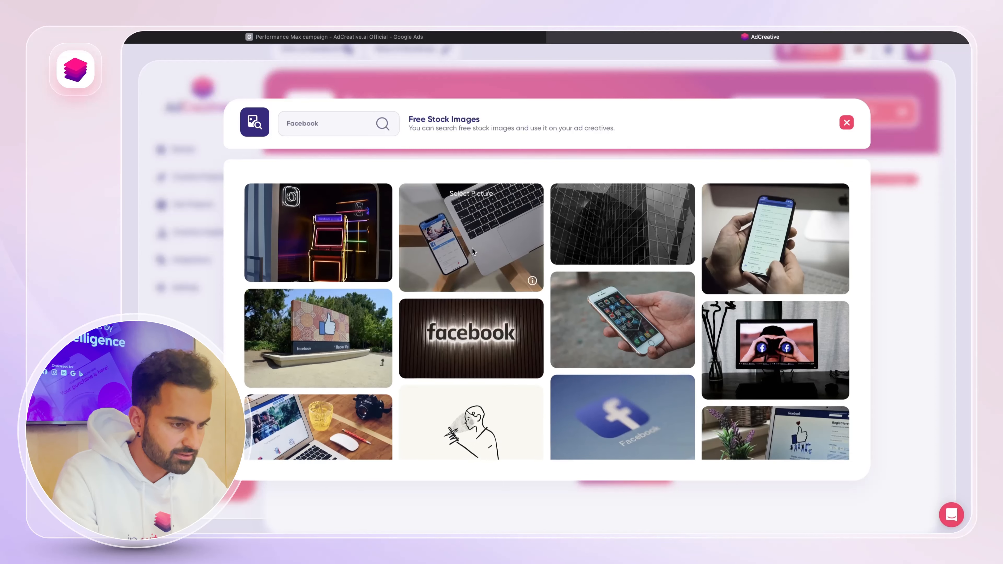
{"action": "left_click", "coordinate": [473, 249]}
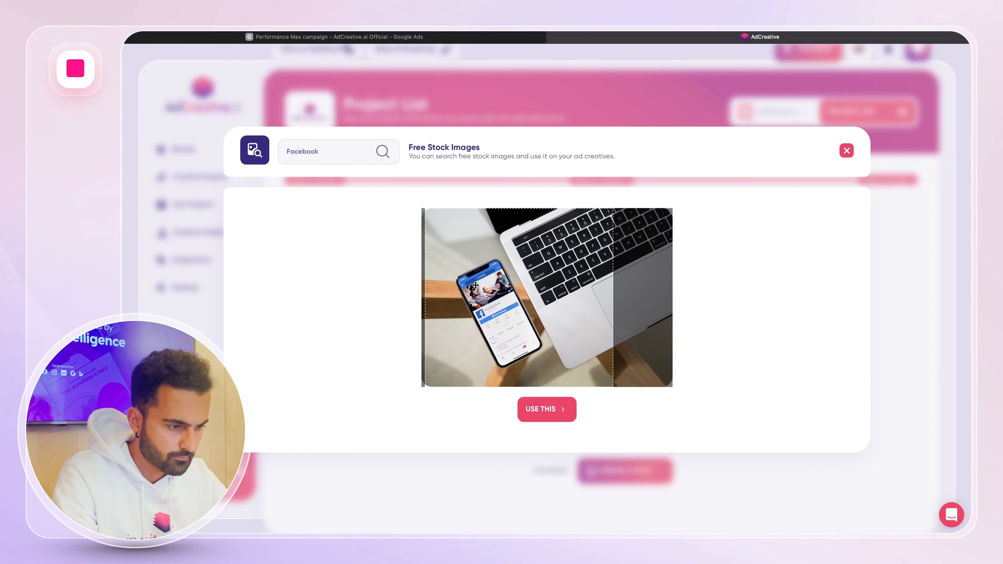
{"action": "left_click_drag", "start_coordinate": [475, 285], "coordinate": [498, 285]}
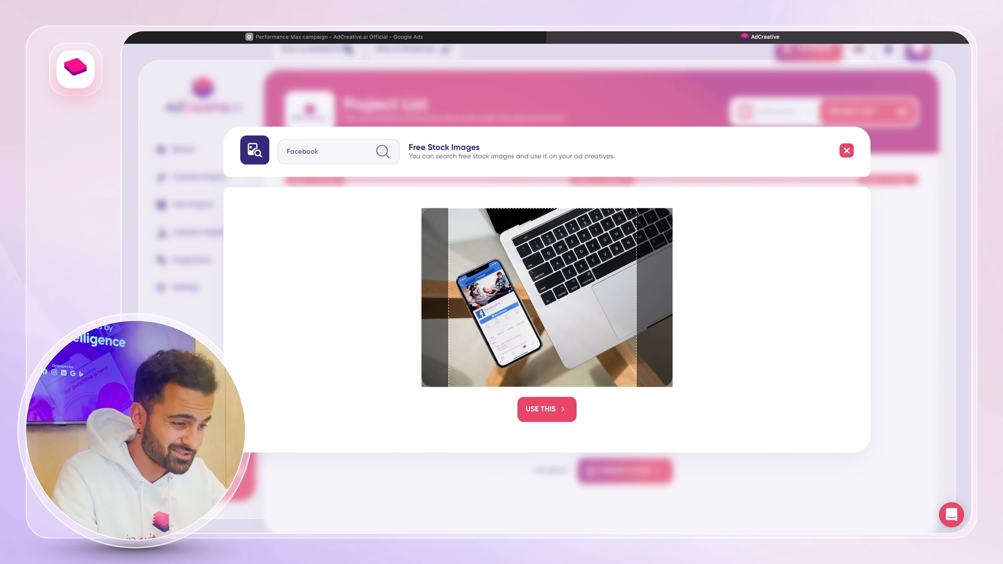
{"action": "left_click", "coordinate": [549, 405]}
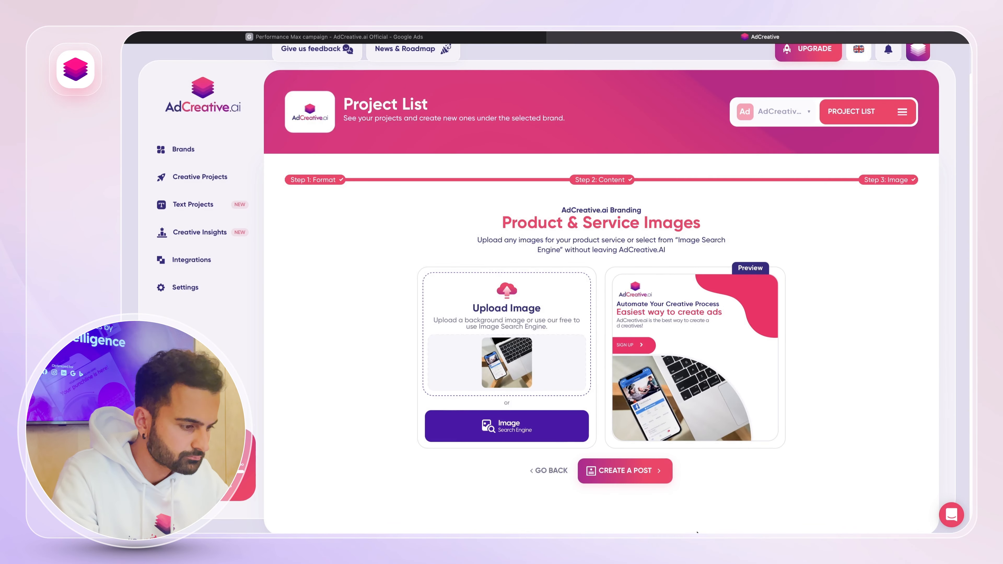
- Create the post, saving the project as "Test" and generating its creatives
{"action": "left_click", "coordinate": [647, 478]}
{"action": "left_click", "coordinate": [533, 312]}
{"action": "type", "text": "Test"}
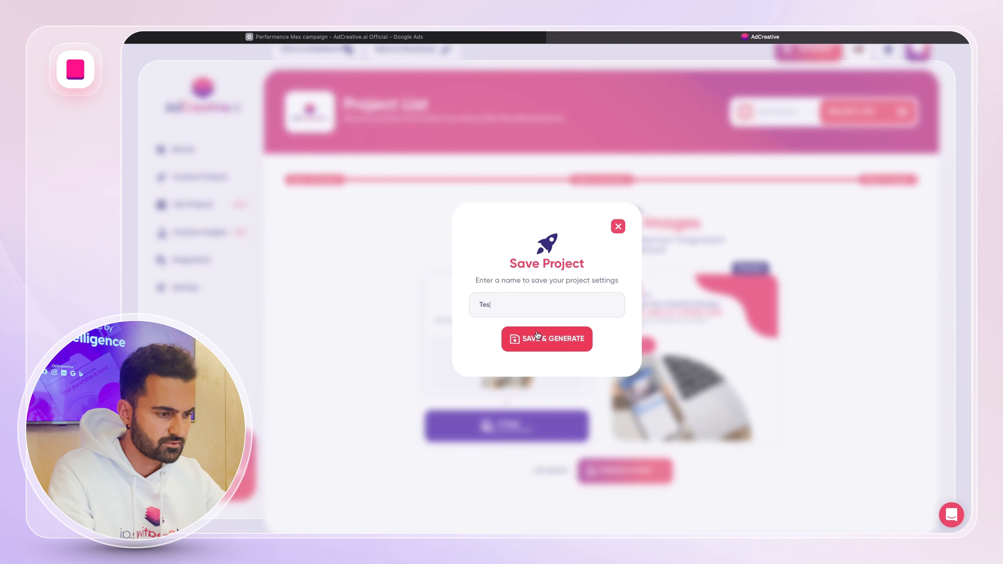
{"action": "left_click", "coordinate": [536, 337]}
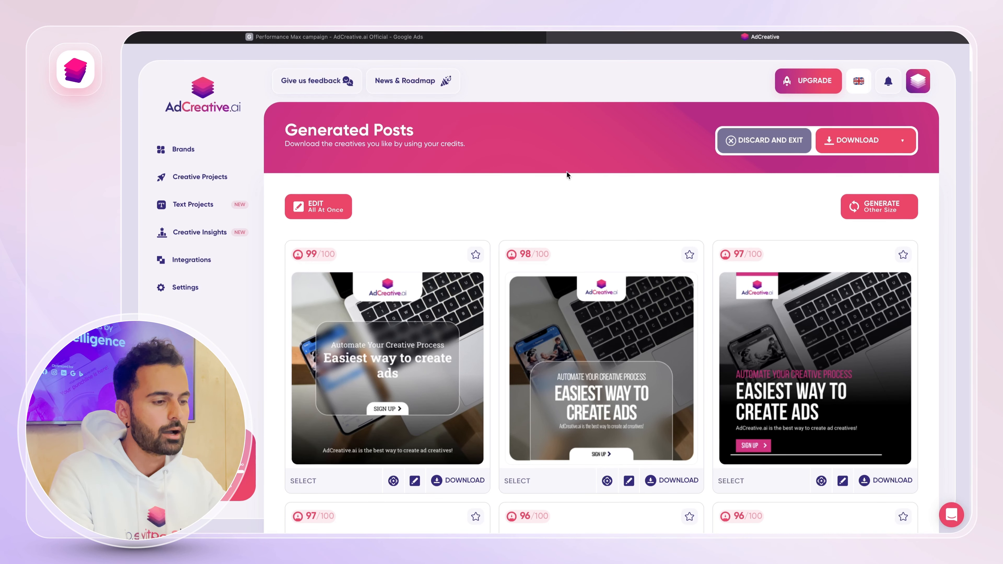
- Review the generated posts and download the creative scored 99/100
{"action": "scroll", "coordinate": [567, 173], "scroll_direction": "down", "scroll_amount": 5}
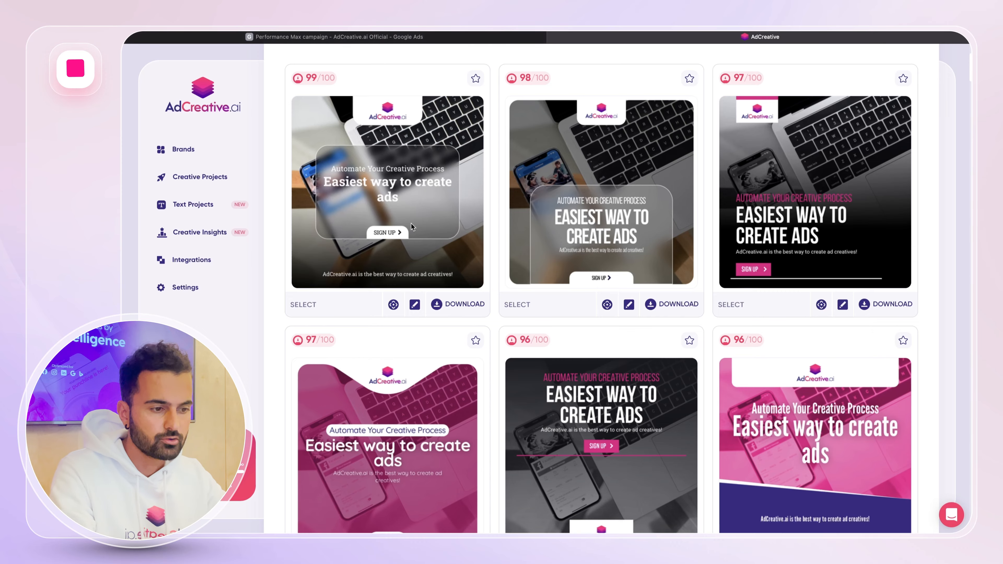
{"action": "scroll", "coordinate": [411, 223], "scroll_direction": "up", "scroll_amount": 3}
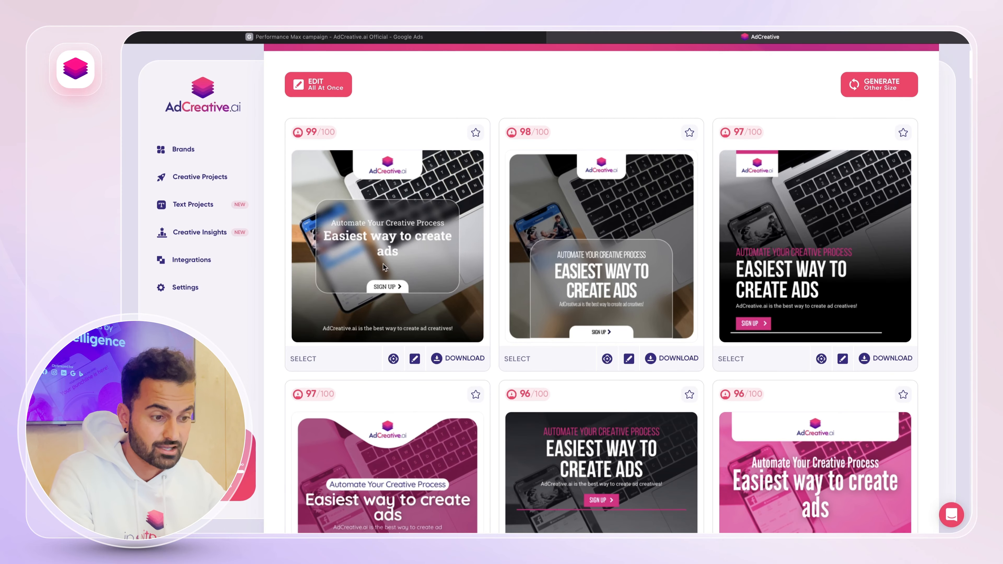
{"action": "scroll", "coordinate": [406, 302], "scroll_direction": "up", "scroll_amount": 2}
{"action": "scroll", "coordinate": [407, 302], "scroll_direction": "up", "scroll_amount": 1}
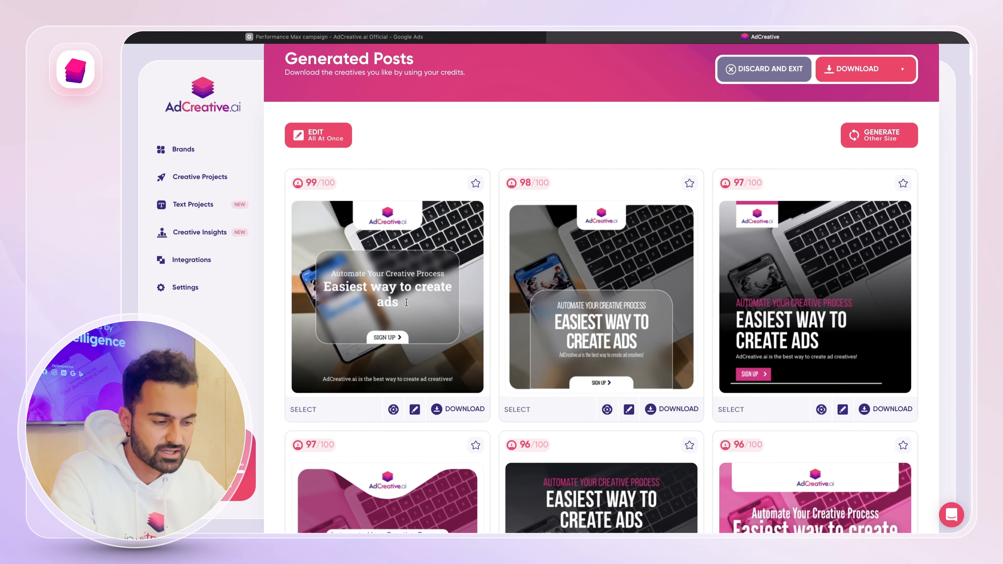
{"action": "left_click", "coordinate": [456, 411]}
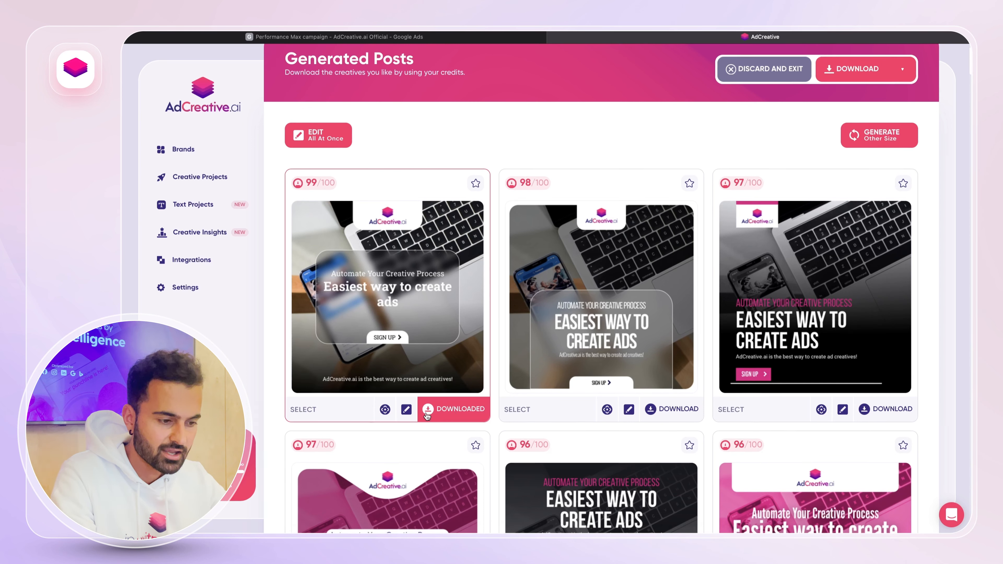
- Download the Vertical Post and Landscape renders of the same creative and close its other sizes dialog
{"action": "left_click", "coordinate": [383, 411]}
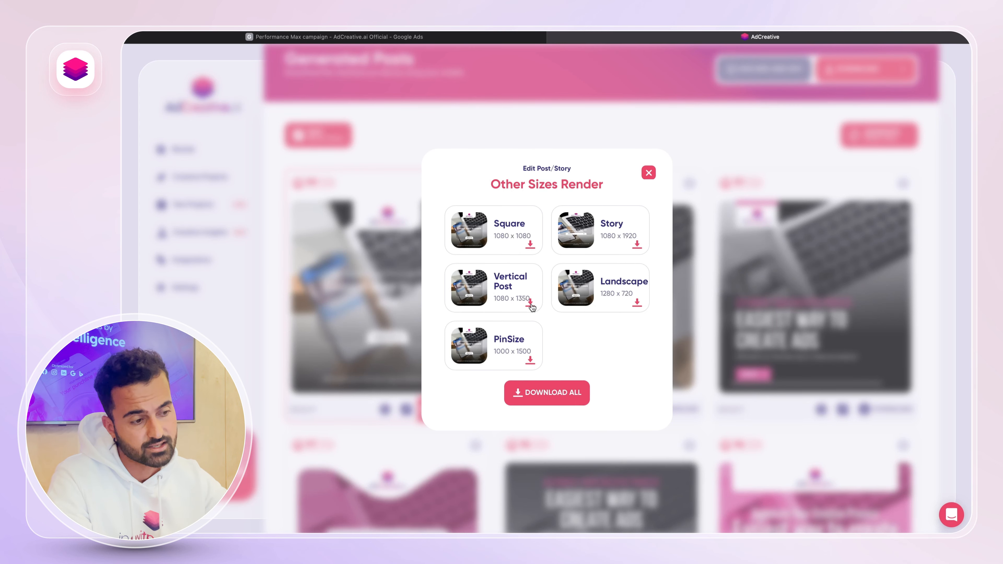
{"action": "left_click", "coordinate": [637, 304]}
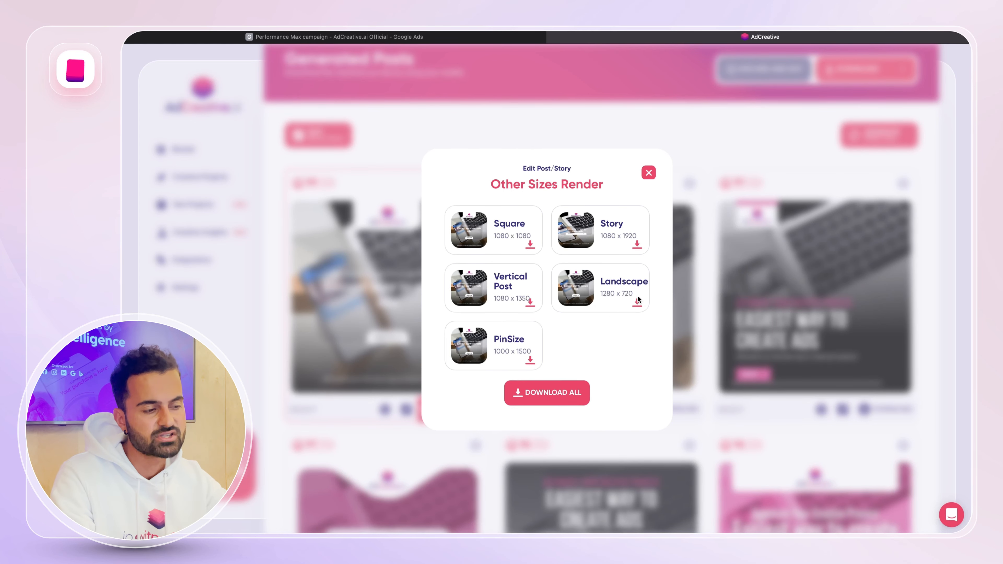
{"action": "left_click", "coordinate": [637, 304]}
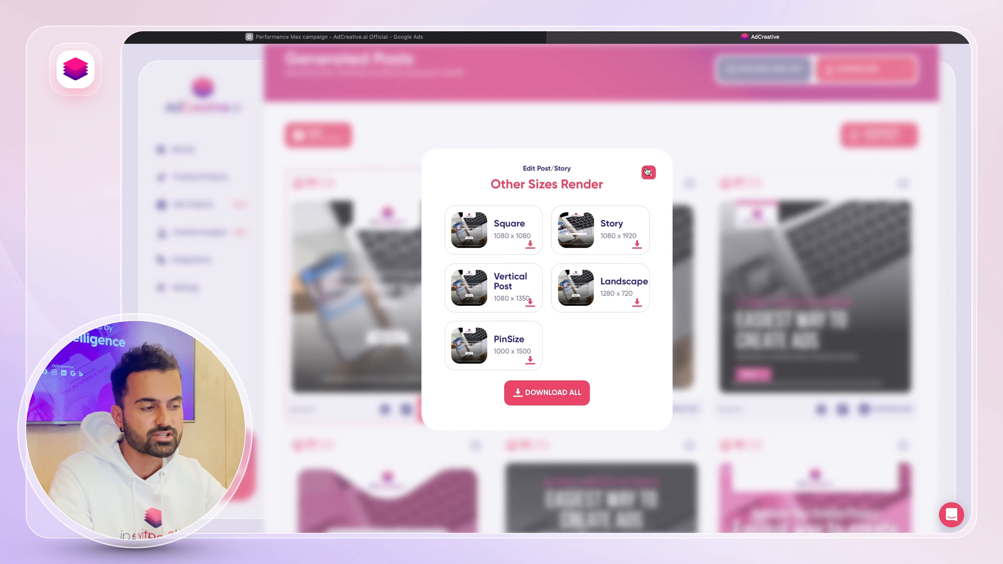
{"action": "left_click", "coordinate": [649, 172]}
- Switch to Google Ads and upload 58.Post-2.png, 59.Landscape-2.png and 59.Vertical.png from Downloads as images for the asset group
{"action": "left_click", "coordinate": [390, 39]}
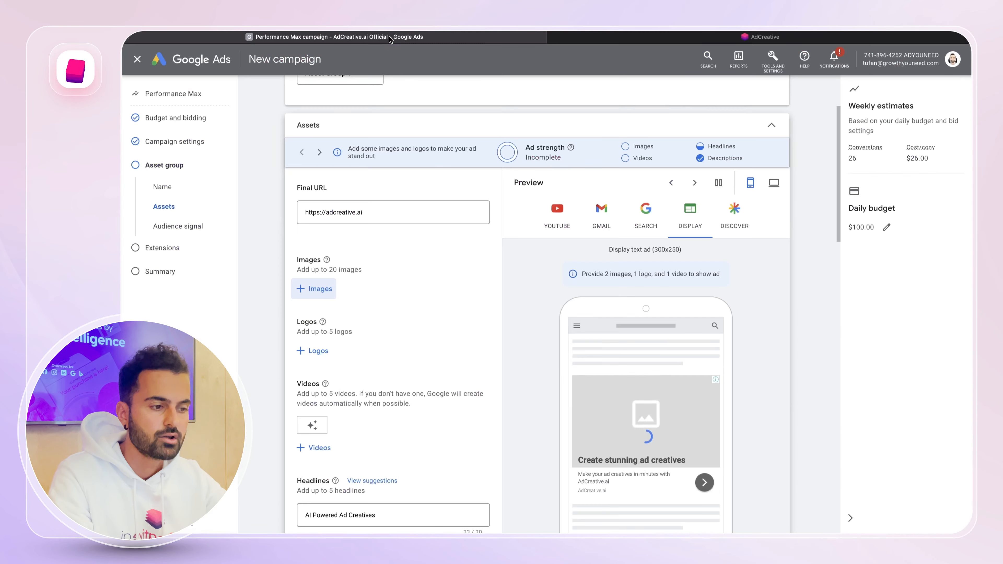
{"action": "scroll", "coordinate": [434, 269], "scroll_direction": "down", "scroll_amount": 3}
{"action": "left_click", "coordinate": [314, 235]}
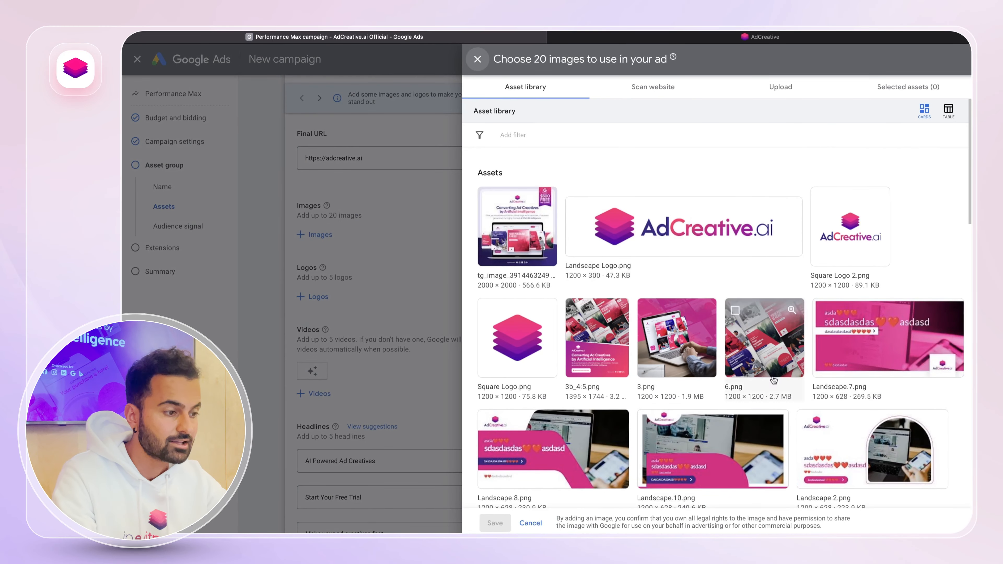
{"action": "left_click", "coordinate": [772, 96]}
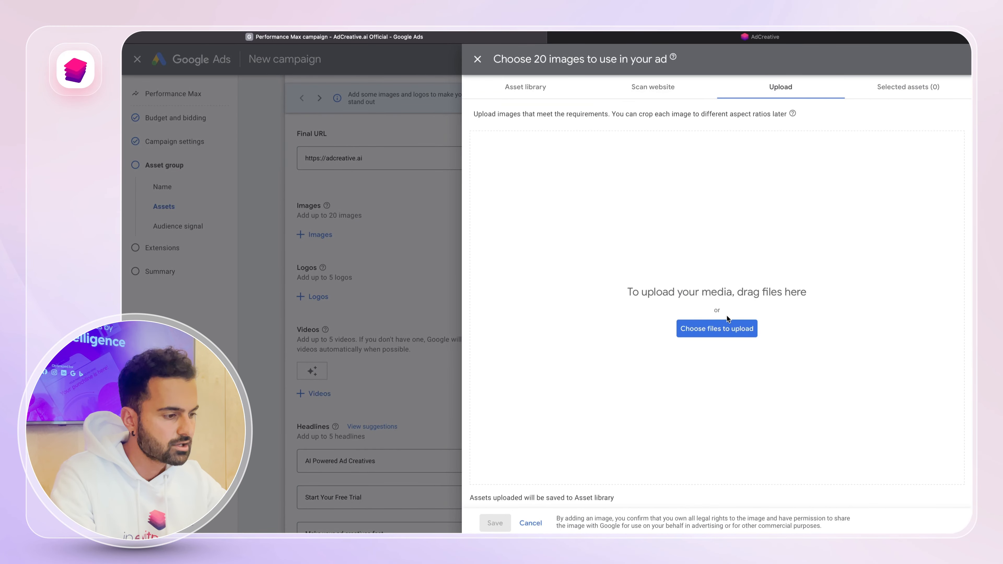
{"action": "left_click", "coordinate": [720, 331]}
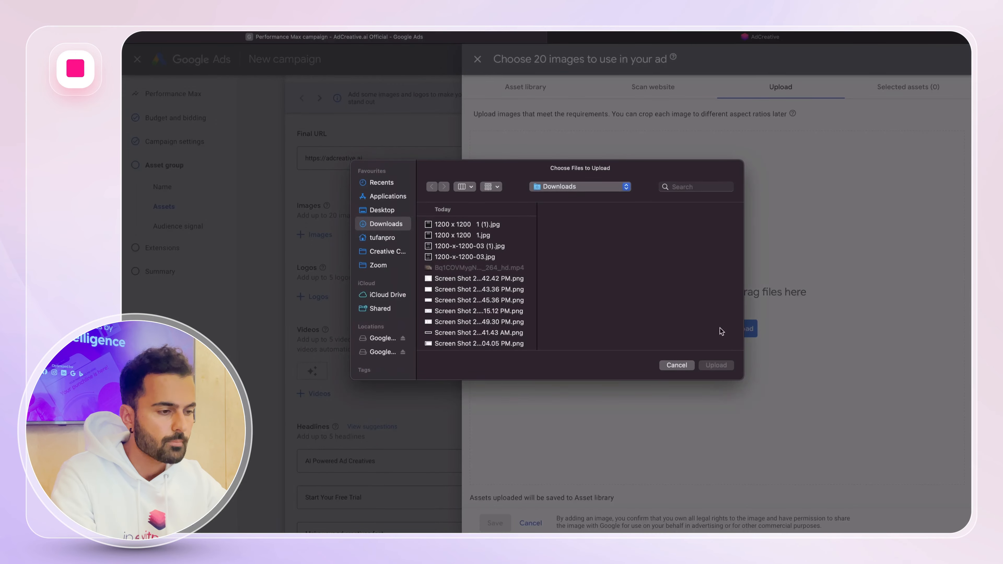
{"action": "left_click_drag", "start_coordinate": [471, 224], "coordinate": [467, 246]}
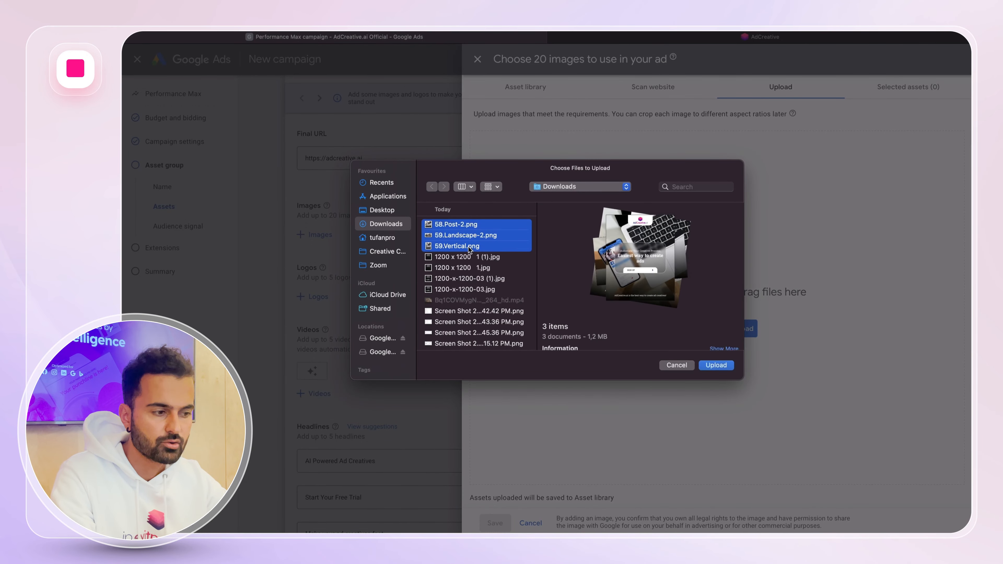
{"action": "left_click", "coordinate": [711, 366]}
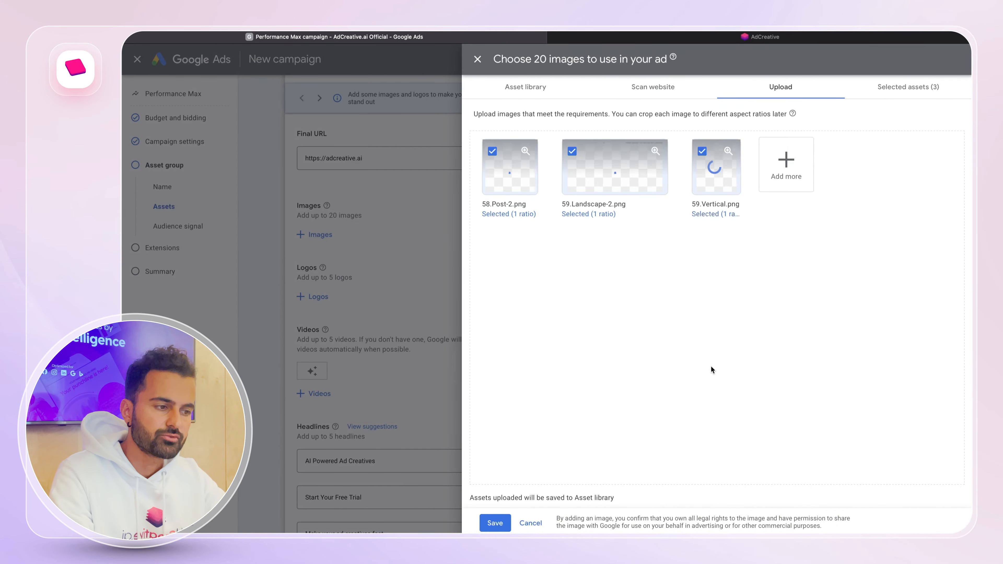
- Check the crop ratios selected for 59.Landscape-2.png and 59.Vertical.png, leaving the crops as they are
{"action": "left_click", "coordinate": [583, 216]}
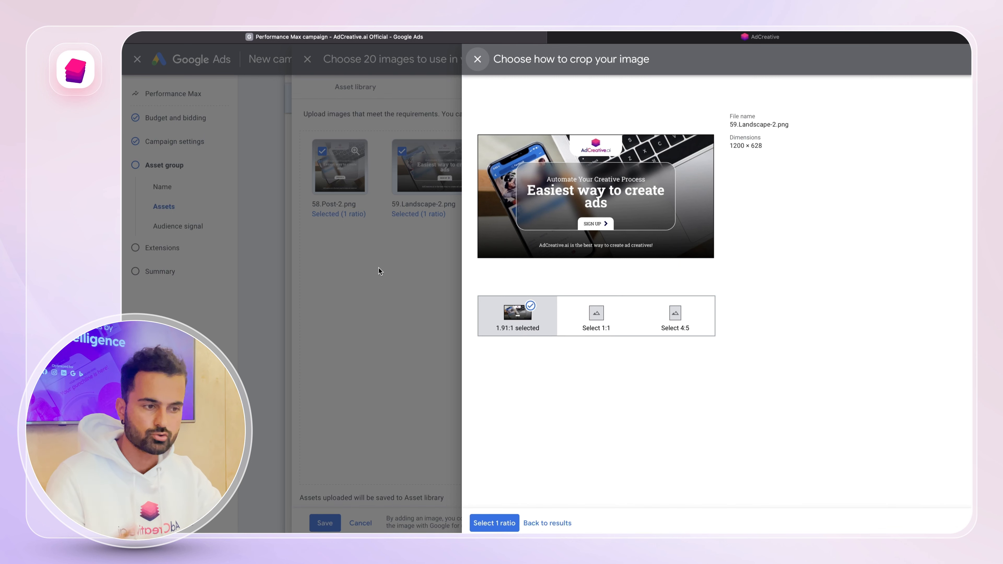
{"action": "left_click", "coordinate": [392, 285]}
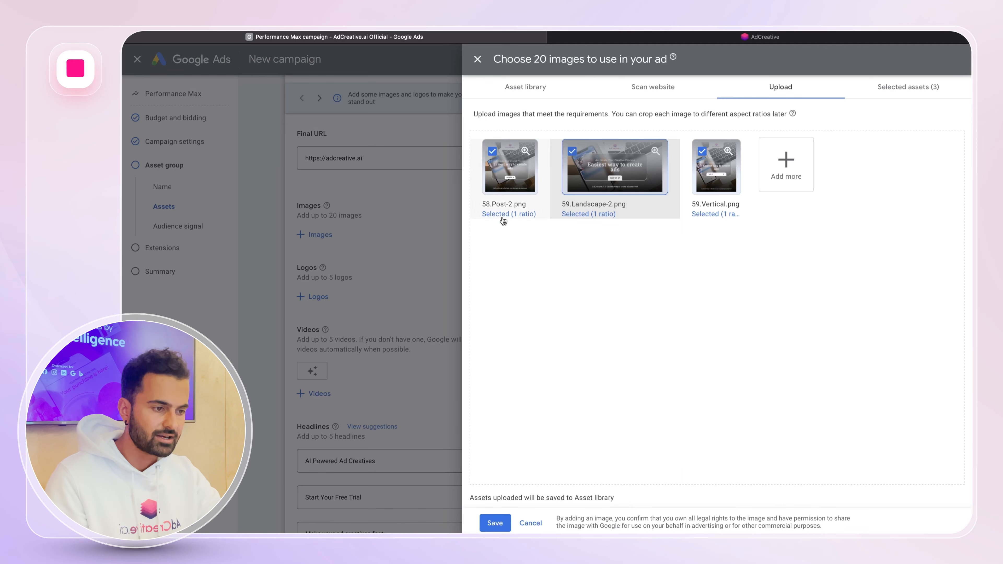
{"action": "left_click", "coordinate": [723, 216]}
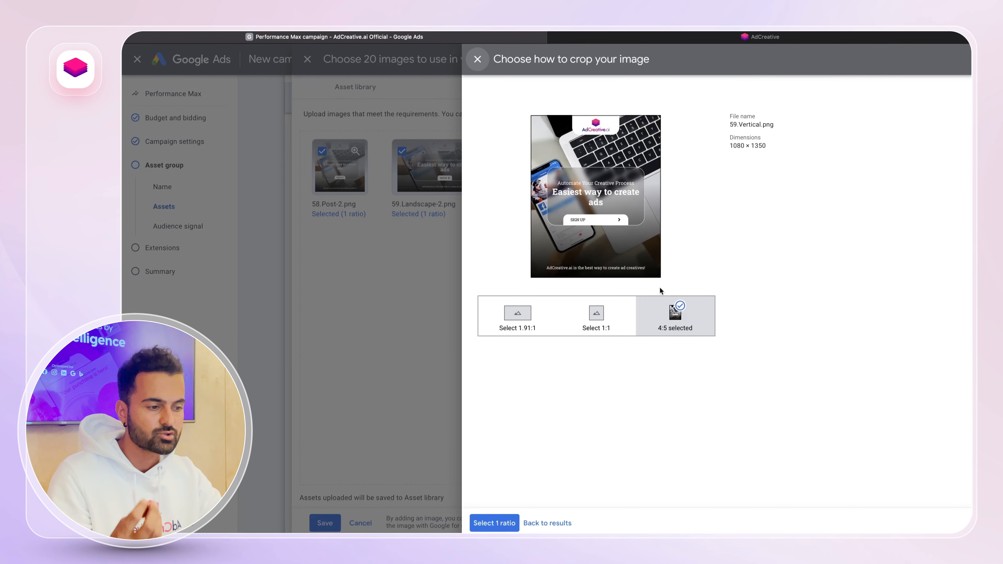
{"action": "left_click", "coordinate": [356, 310]}
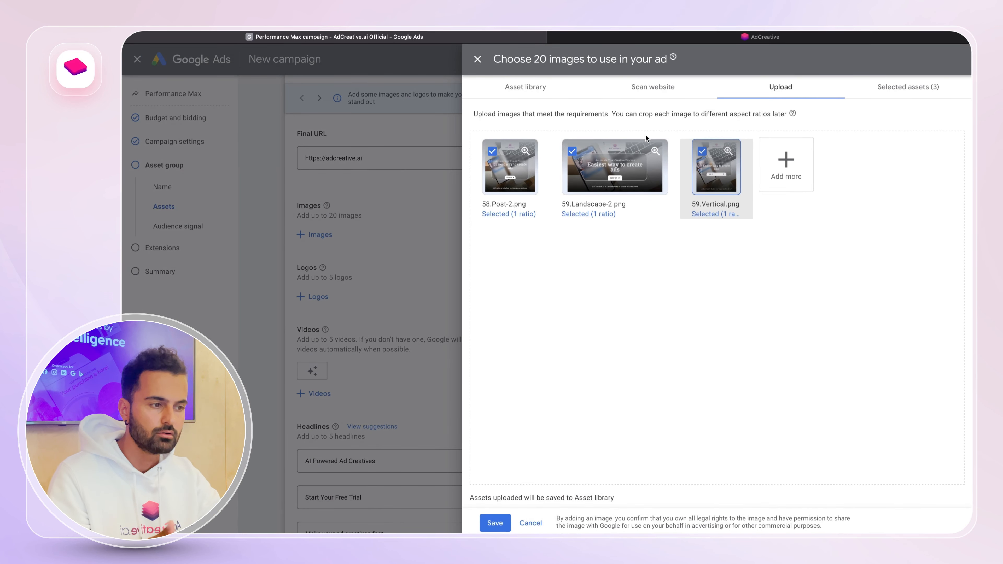
- Switch to AdCreative.ai, look over the generated posts and read the AI recommendation for the black creative scored 97/100
{"action": "left_click", "coordinate": [600, 39]}
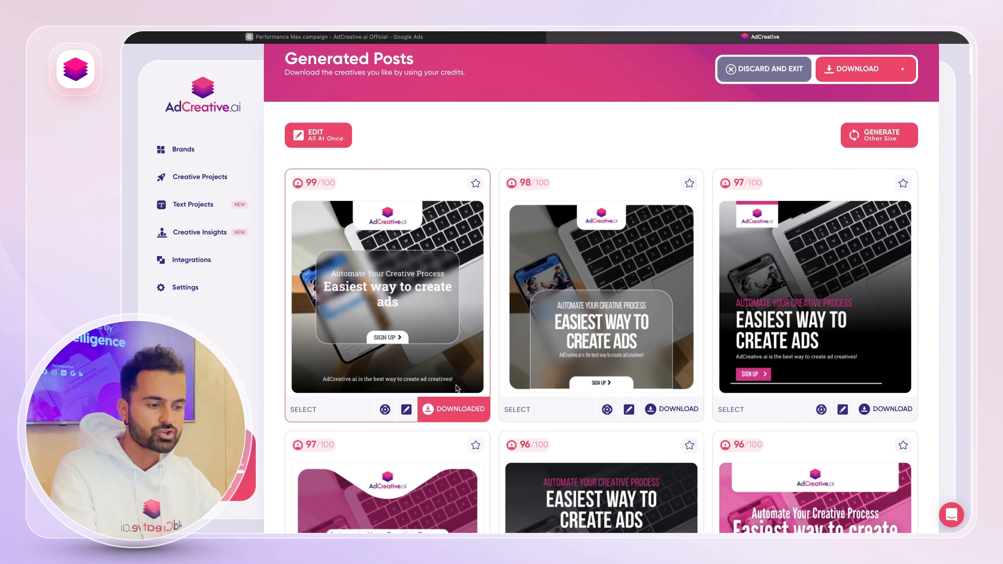
{"action": "scroll", "coordinate": [677, 194], "scroll_direction": "down", "scroll_amount": 1}
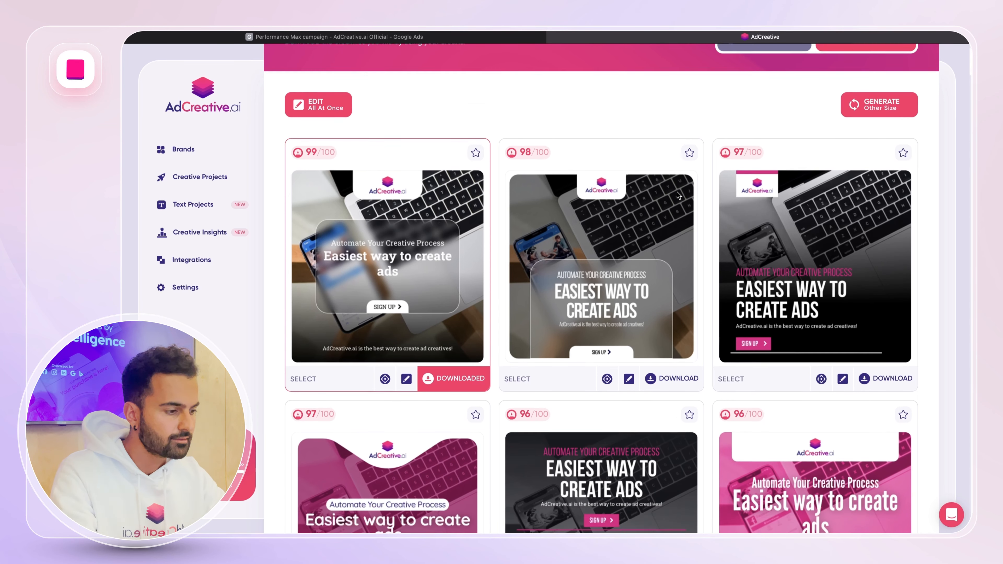
{"action": "scroll", "coordinate": [677, 193], "scroll_direction": "down", "scroll_amount": 1}
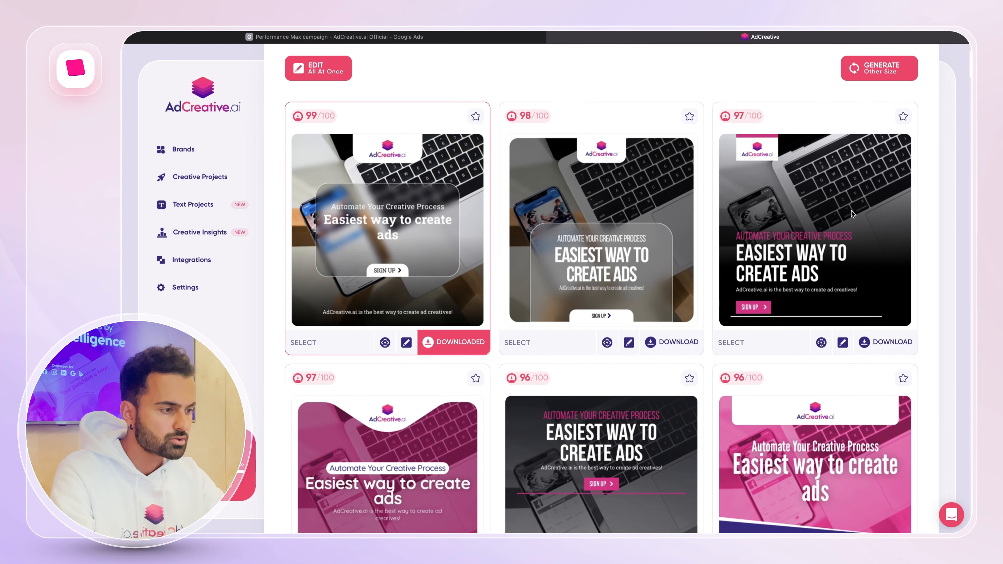
{"action": "left_click", "coordinate": [739, 119]}
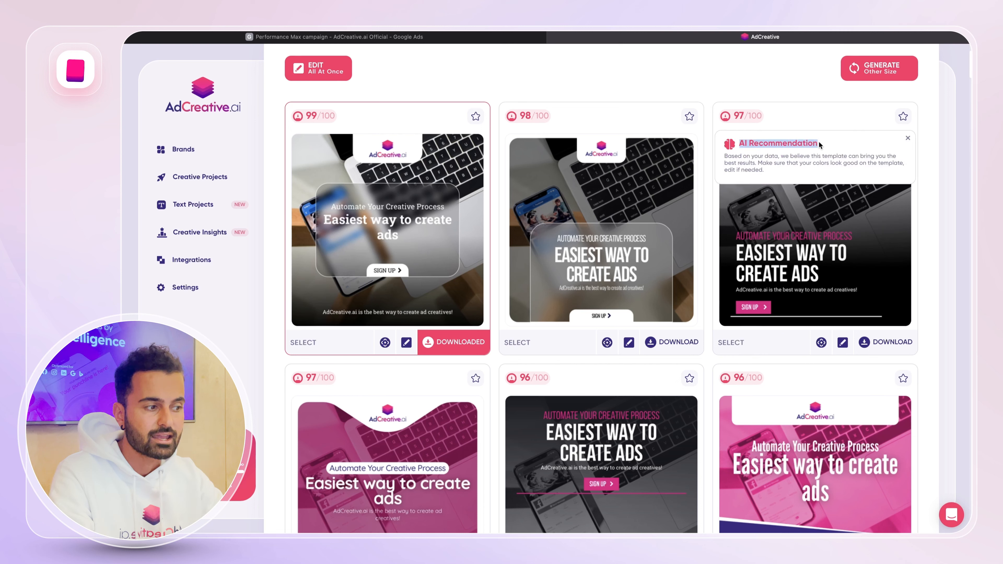
{"action": "left_click", "coordinate": [907, 138]}
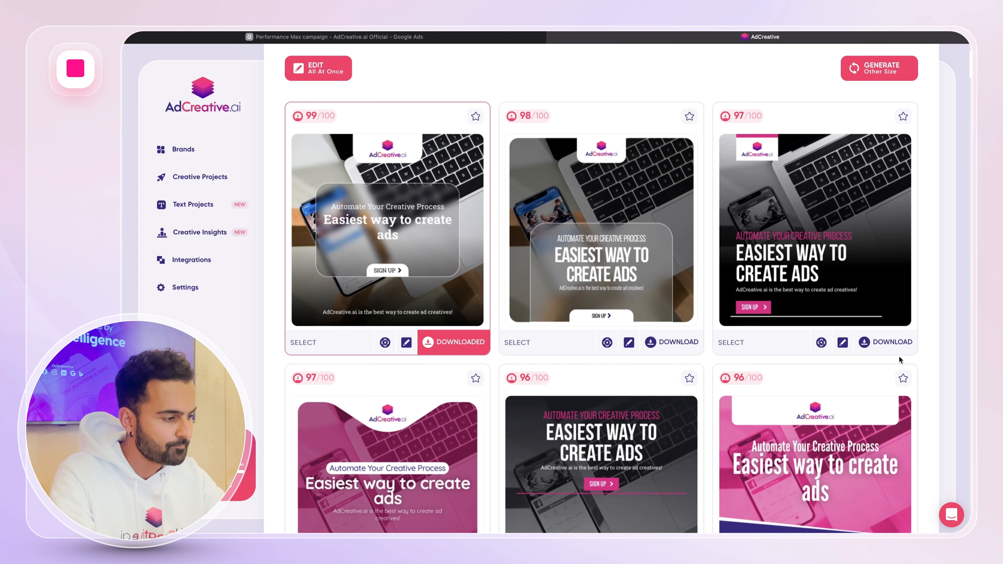
- Download the black creative scored 97/100 together with its Vertical Post and Landscape renders
{"action": "left_click", "coordinate": [902, 344]}
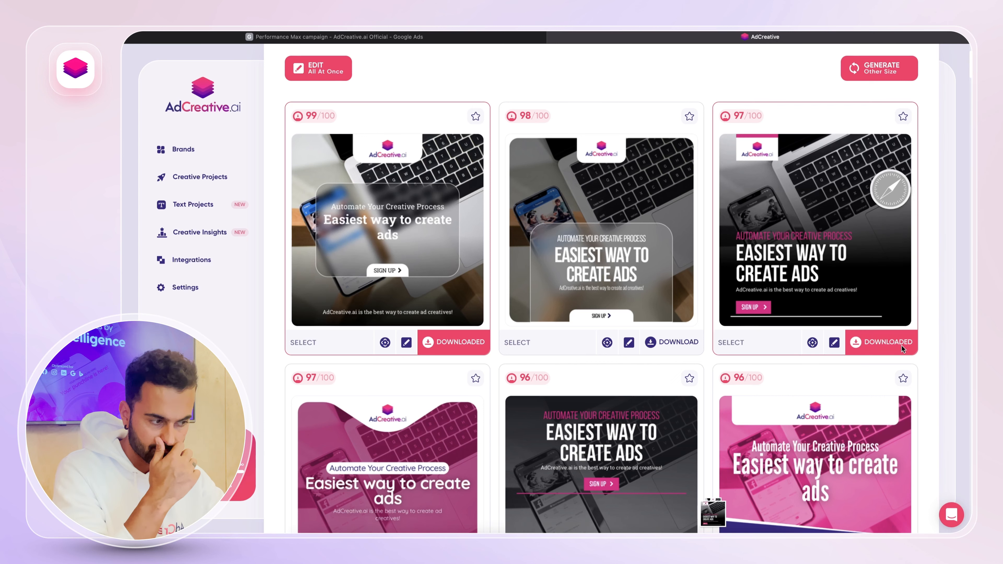
{"action": "left_click", "coordinate": [814, 344]}
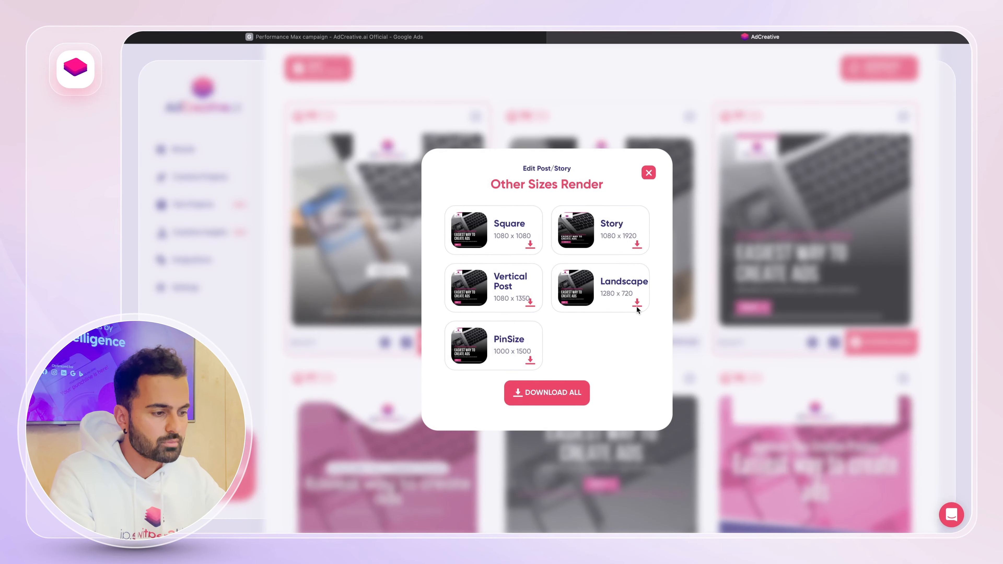
{"action": "left_click", "coordinate": [529, 305]}
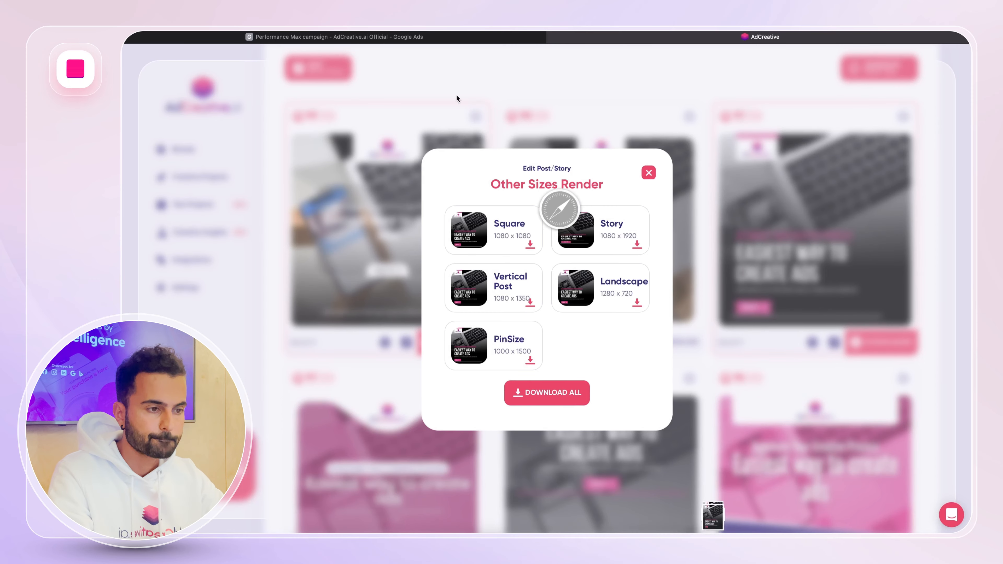
- Switch to Google Ads, upload 4.Post-2.png, 5.Landscape.png and 5.Vertical.png as additional images, and save the image selection
{"action": "left_click", "coordinate": [417, 39]}
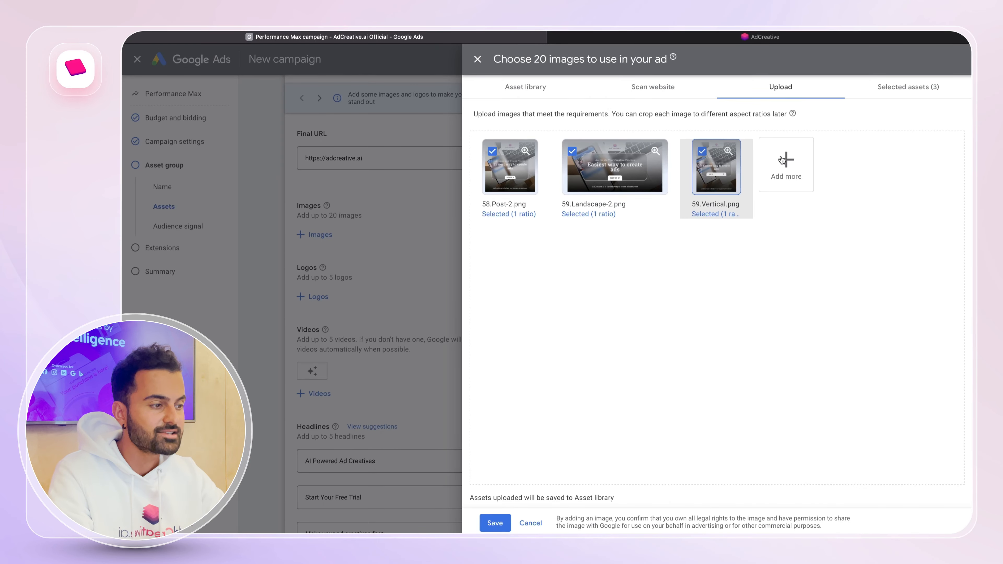
{"action": "left_click", "coordinate": [786, 164]}
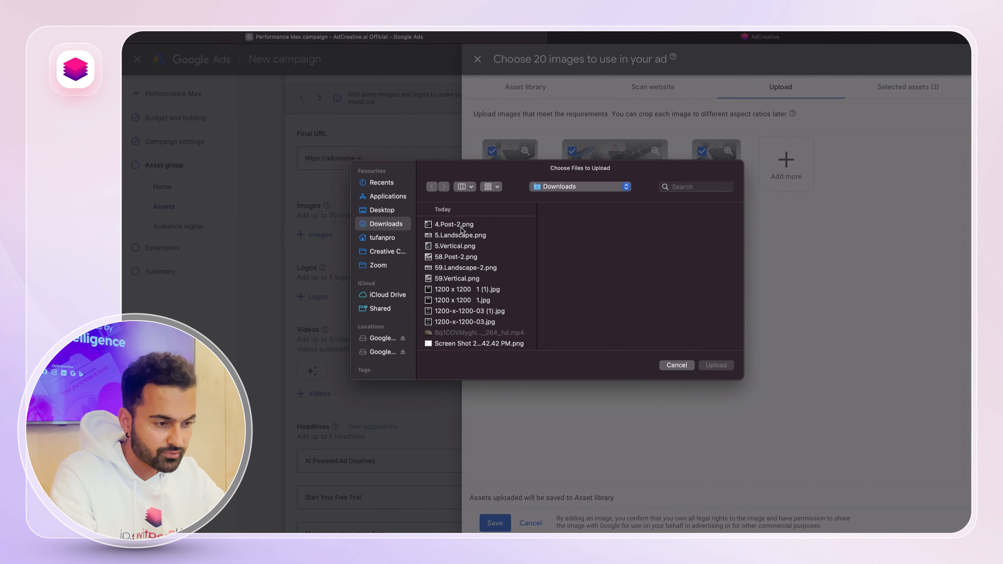
{"action": "left_click", "coordinate": [460, 226]}
{"action": "left_click", "coordinate": [459, 240], "text": "shift"}
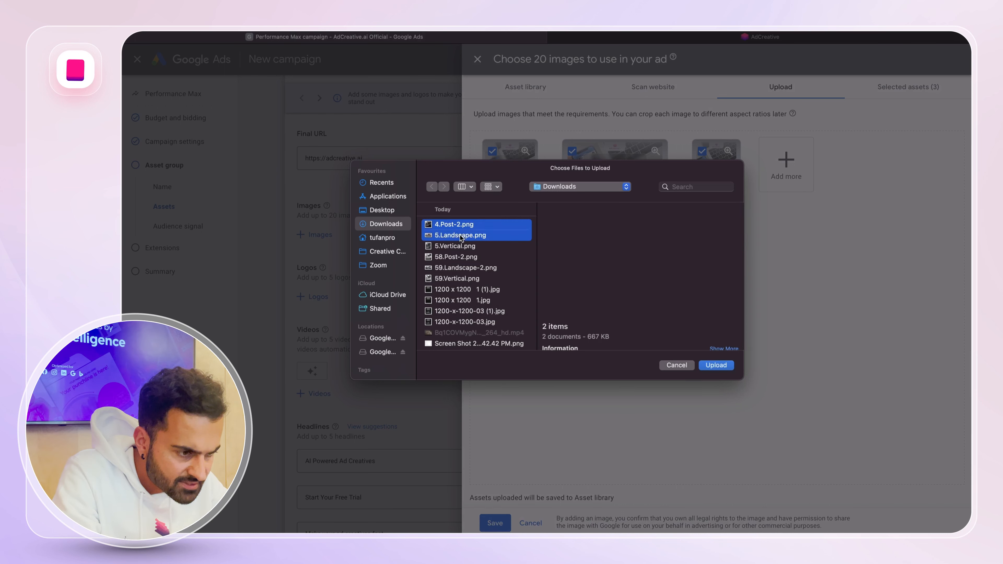
{"action": "left_click", "coordinate": [460, 246], "text": "shift"}
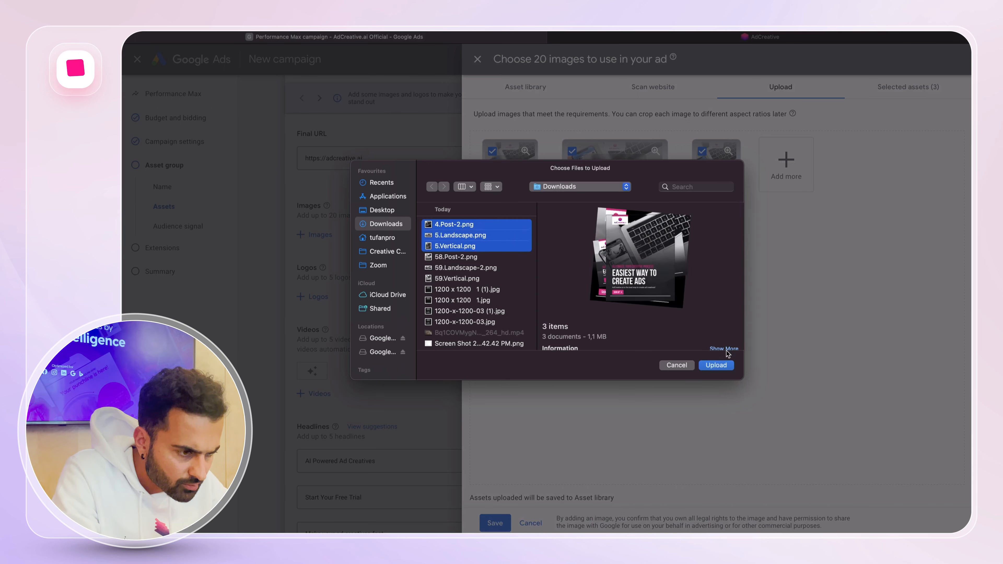
{"action": "left_click", "coordinate": [716, 365]}
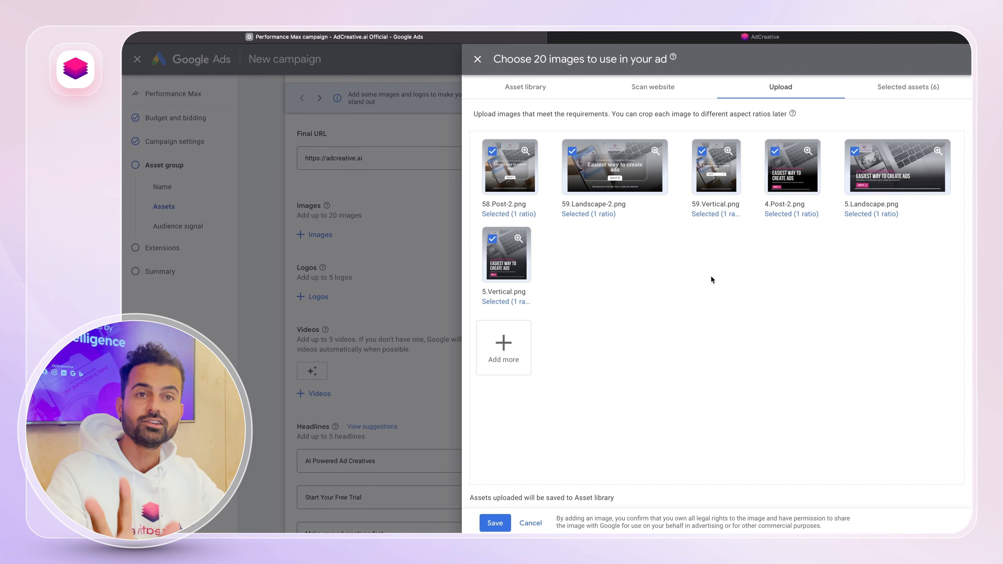
{"action": "left_click", "coordinate": [493, 523]}
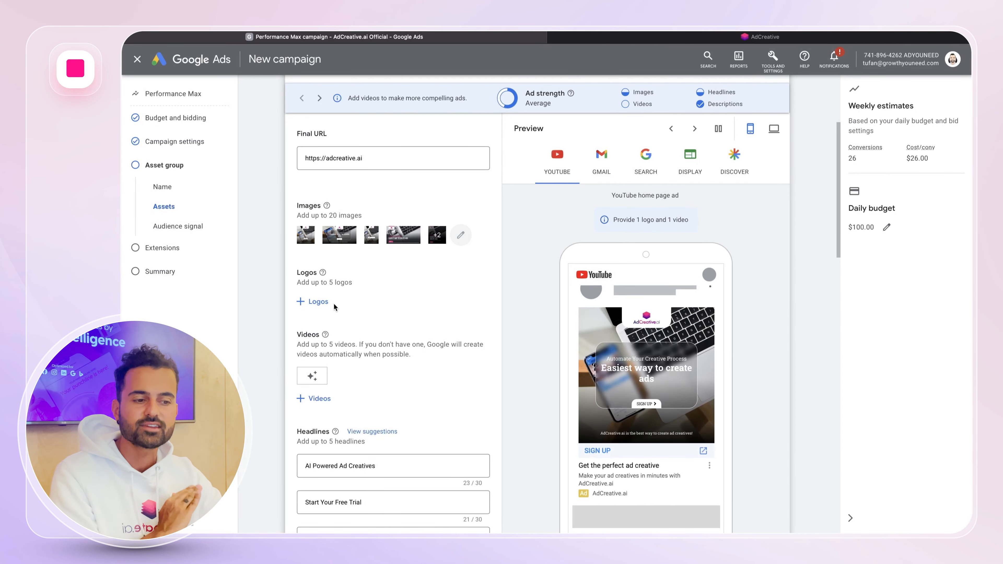
- Add Square Logo 2.png, Landscape Logo.png and Square Logo.png from the asset library as the asset group's logos and save
{"action": "left_click", "coordinate": [320, 301]}
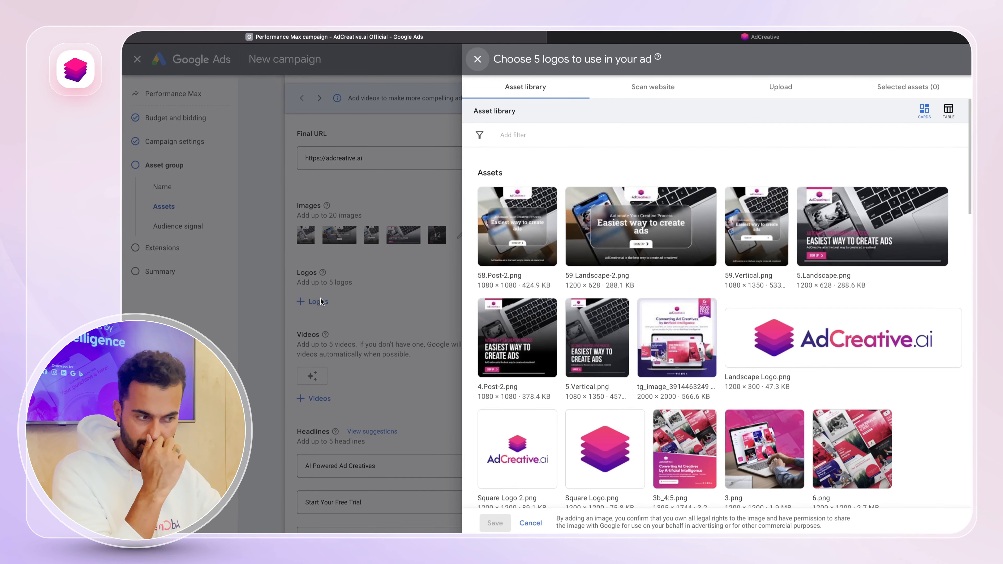
{"action": "mouse_move", "coordinate": [650, 309]}
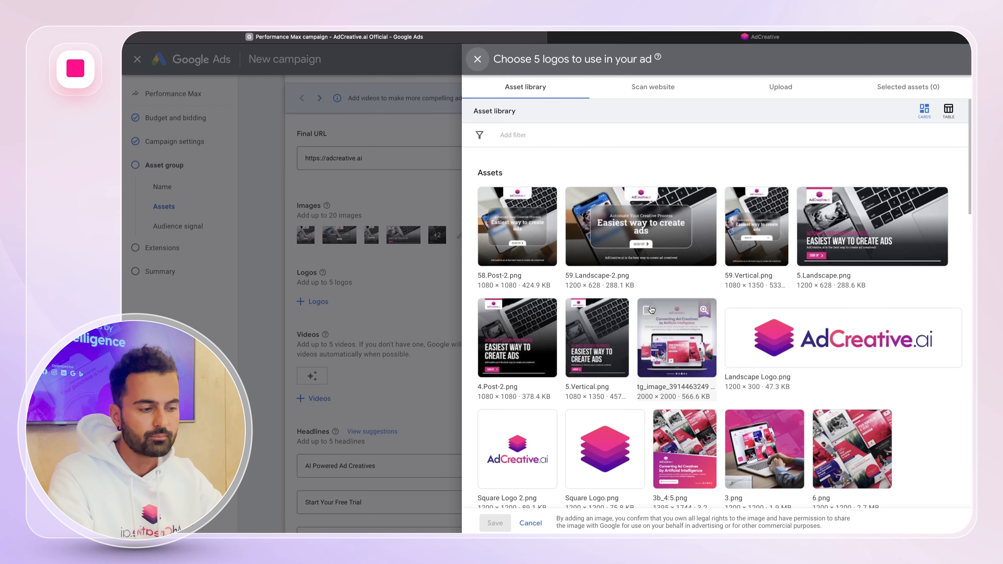
{"action": "scroll", "coordinate": [650, 309], "scroll_direction": "down", "scroll_amount": 3}
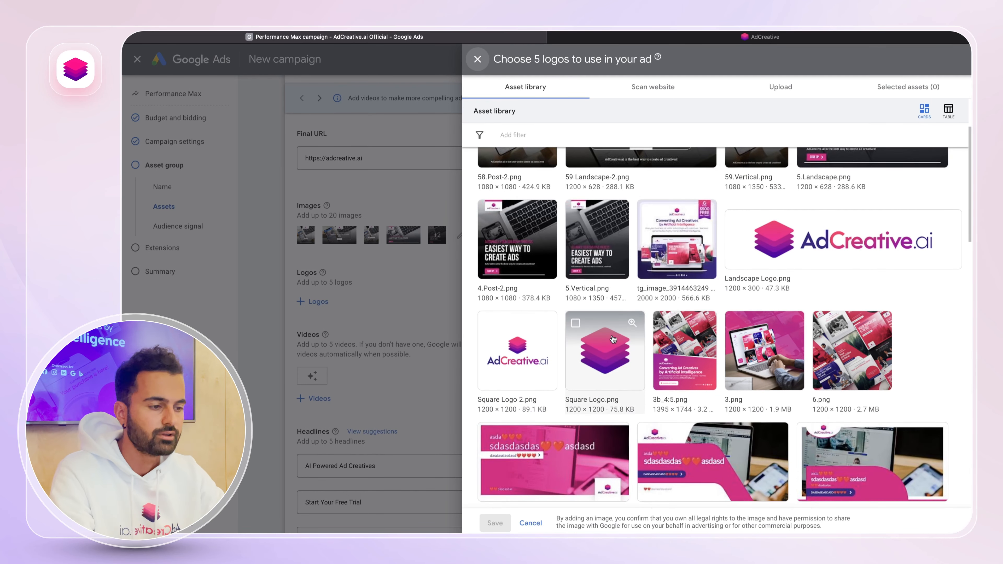
{"action": "left_click", "coordinate": [523, 365]}
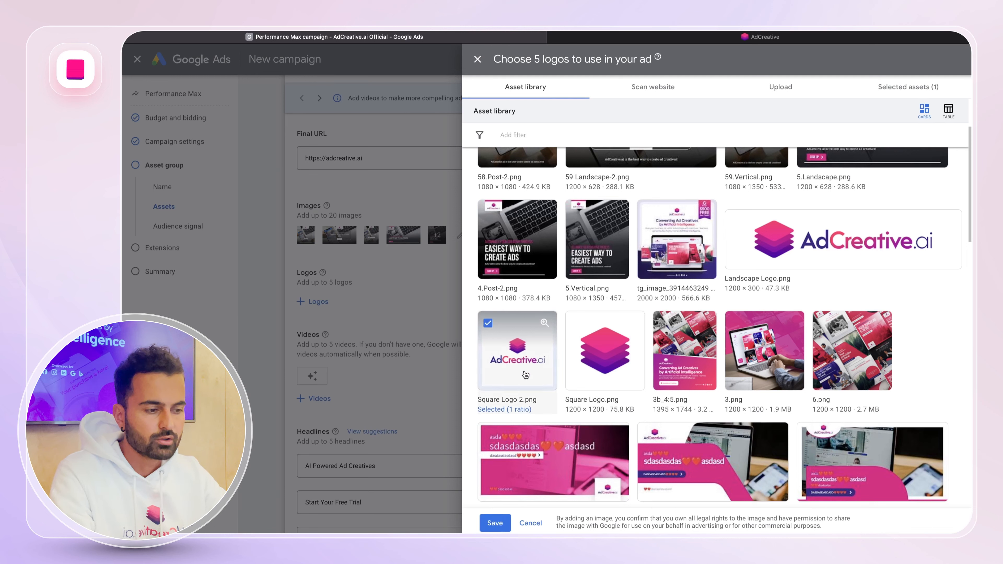
{"action": "left_click", "coordinate": [814, 260]}
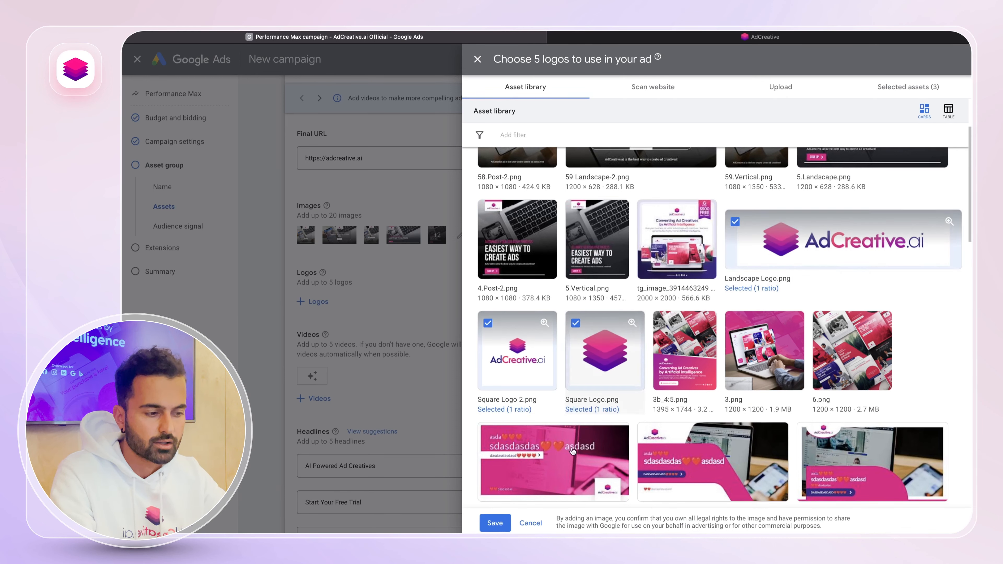
{"action": "left_click", "coordinate": [616, 365]}
{"action": "left_click", "coordinate": [494, 522]}
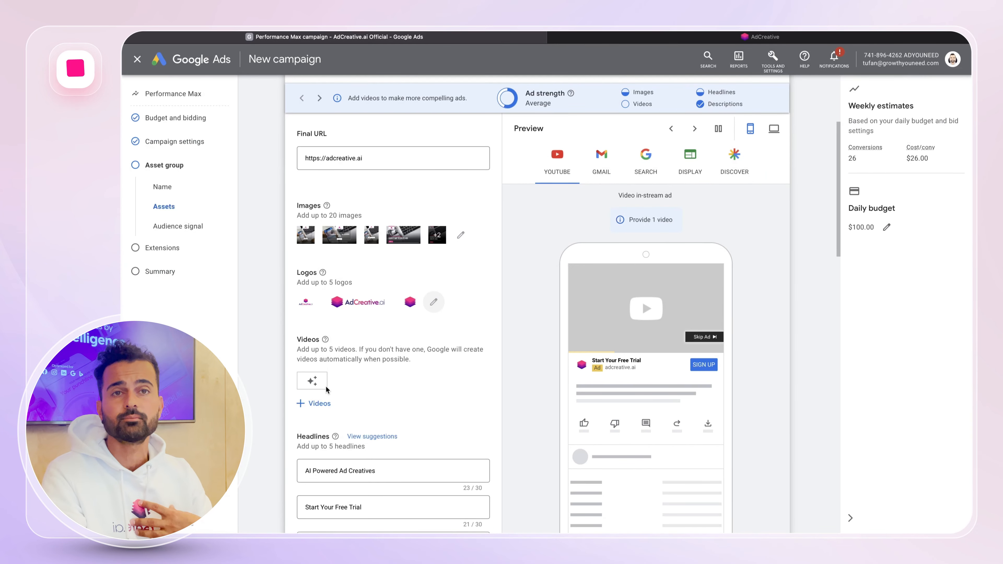
- Add the 0:39 "Converting Ad Creatives" video from the asset library to the asset group and save
{"action": "left_click", "coordinate": [315, 403]}
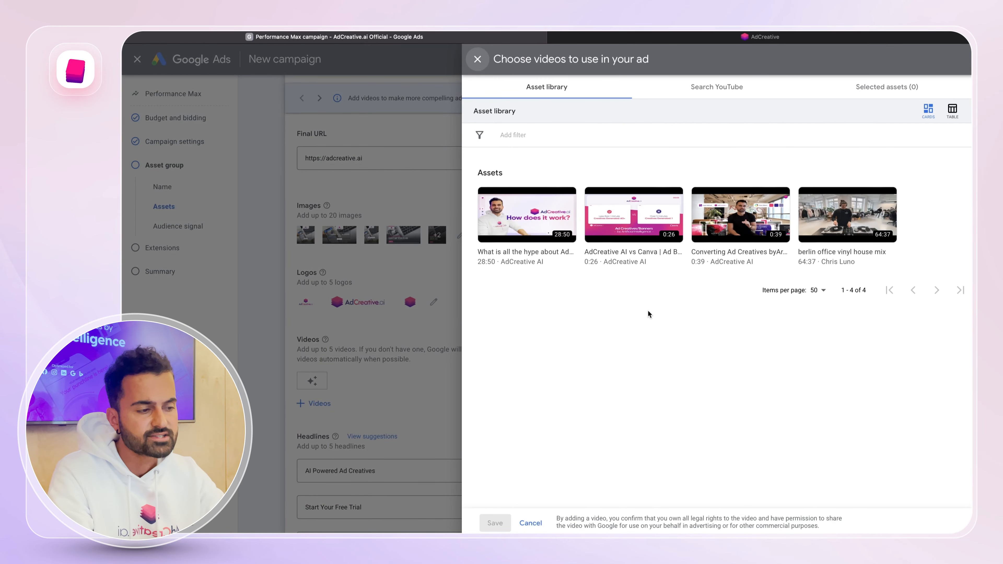
{"action": "left_click", "coordinate": [755, 232]}
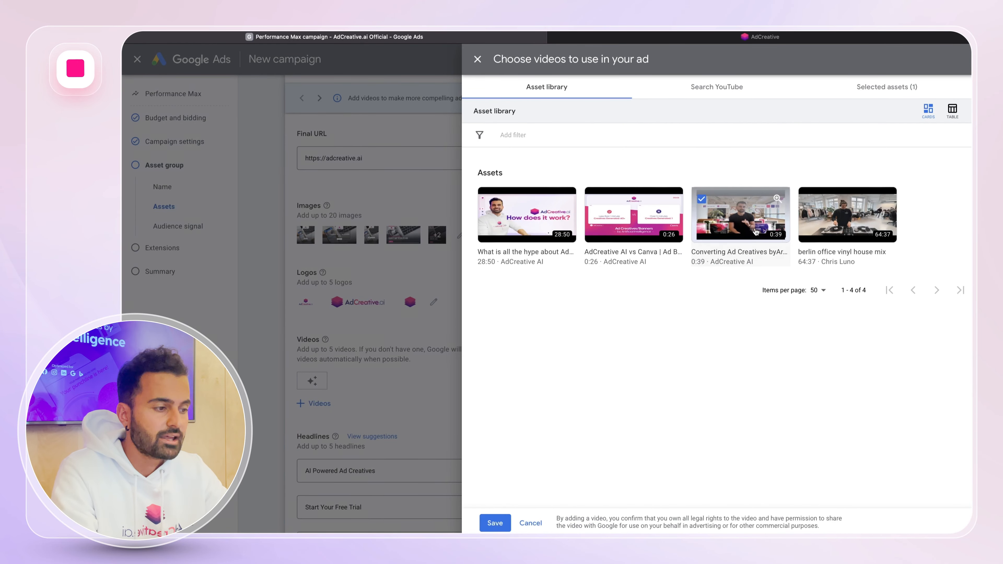
{"action": "left_click", "coordinate": [495, 522]}
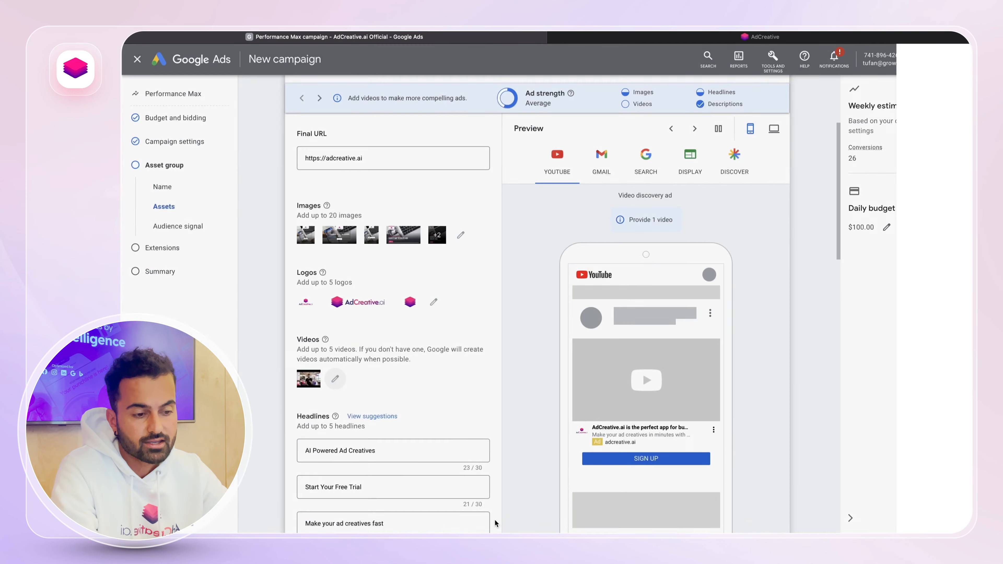
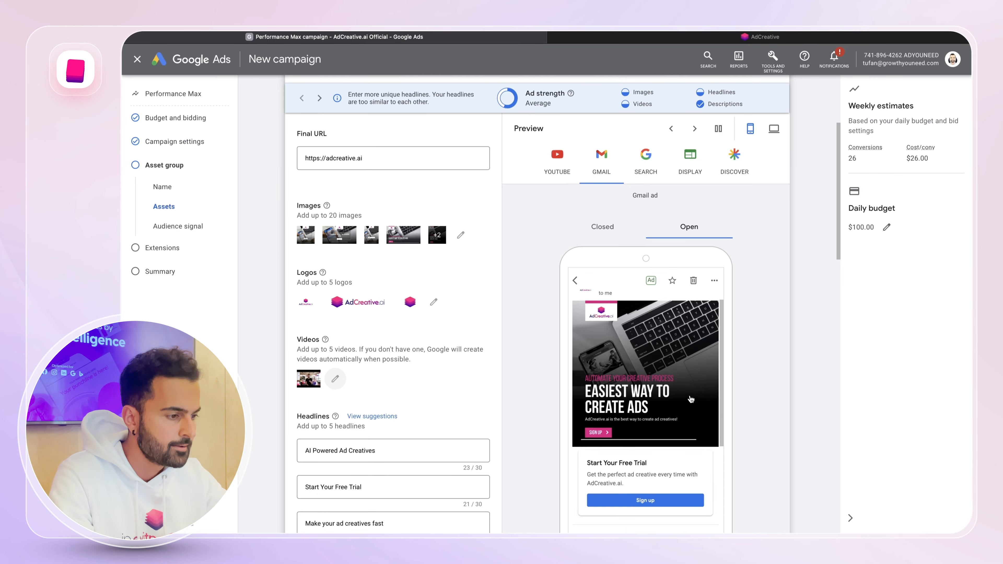
{"action": "scroll", "coordinate": [695, 211], "scroll_direction": "down", "scroll_amount": 2}
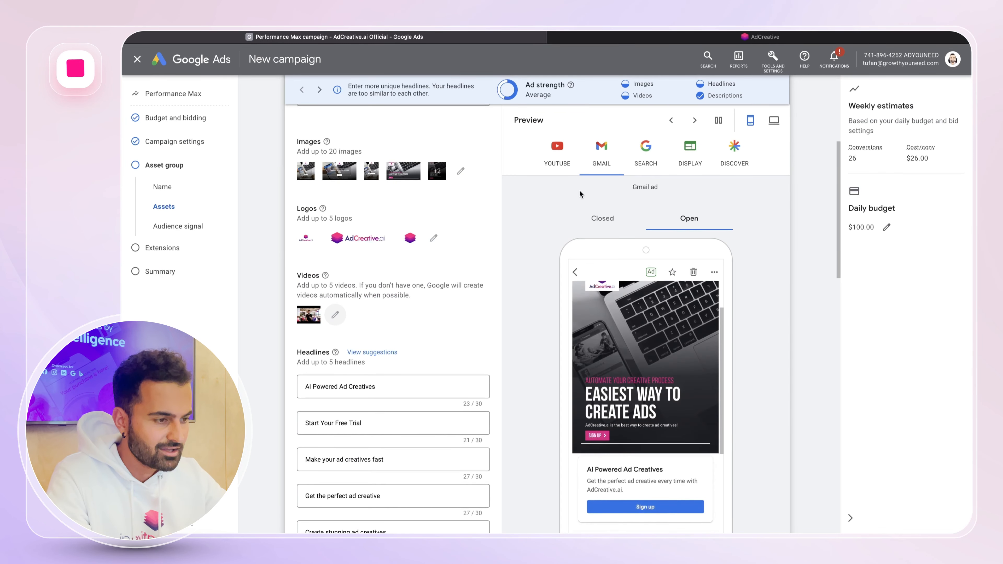
- Preview the ad in the Display placement and set the first display path of the ad URL to 7-days-trial
{"action": "left_click", "coordinate": [698, 160]}
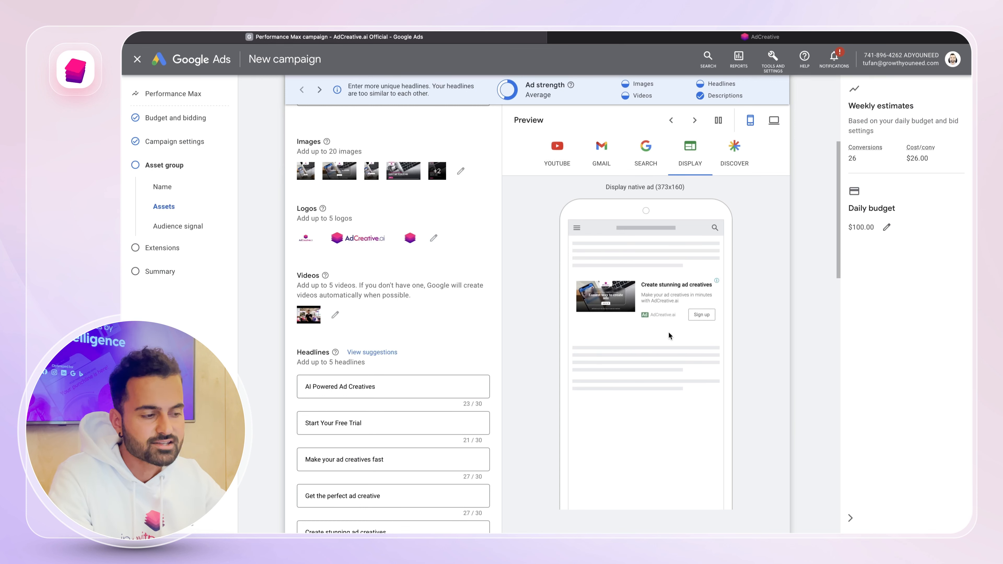
{"action": "scroll", "coordinate": [416, 324], "scroll_direction": "down", "scroll_amount": 15}
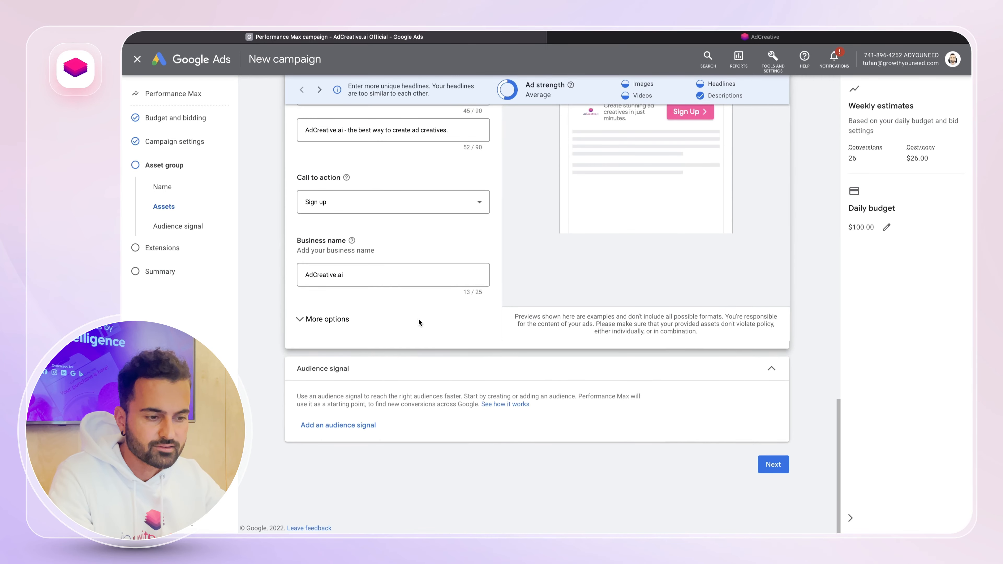
{"action": "left_click", "coordinate": [419, 320]}
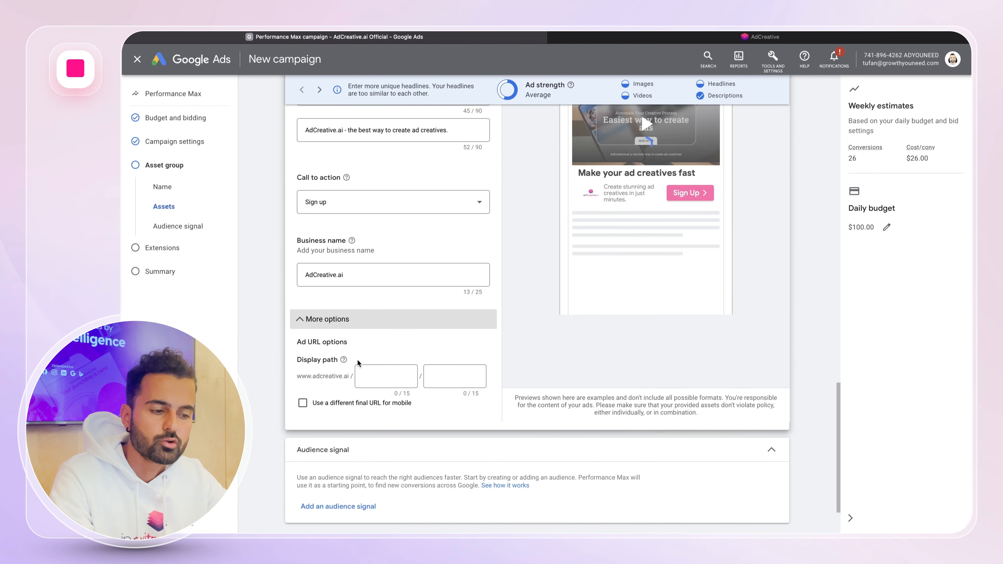
{"action": "scroll", "coordinate": [357, 363], "scroll_direction": "up", "scroll_amount": 10}
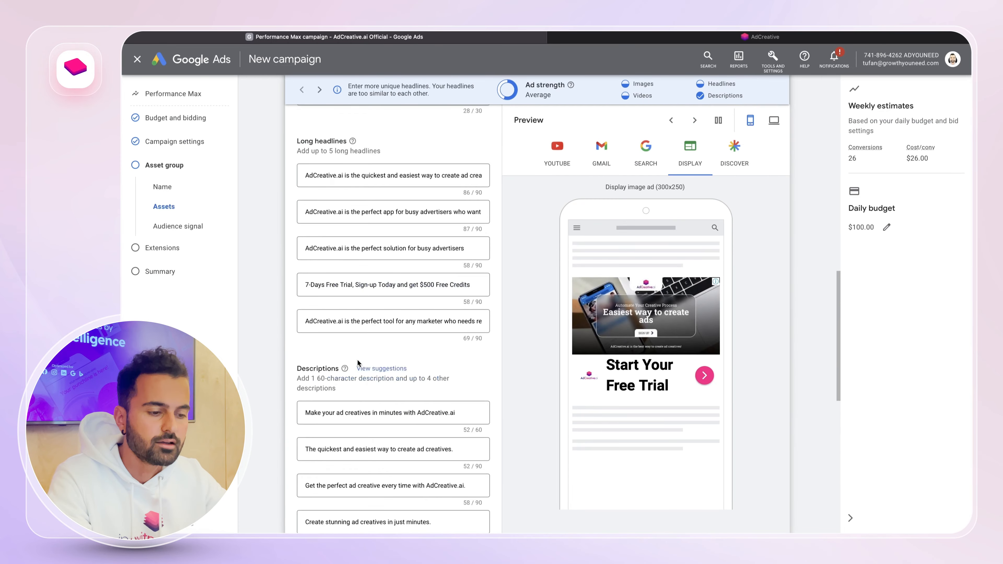
{"action": "scroll", "coordinate": [357, 359], "scroll_direction": "down", "scroll_amount": 10}
{"action": "left_click", "coordinate": [380, 291]}
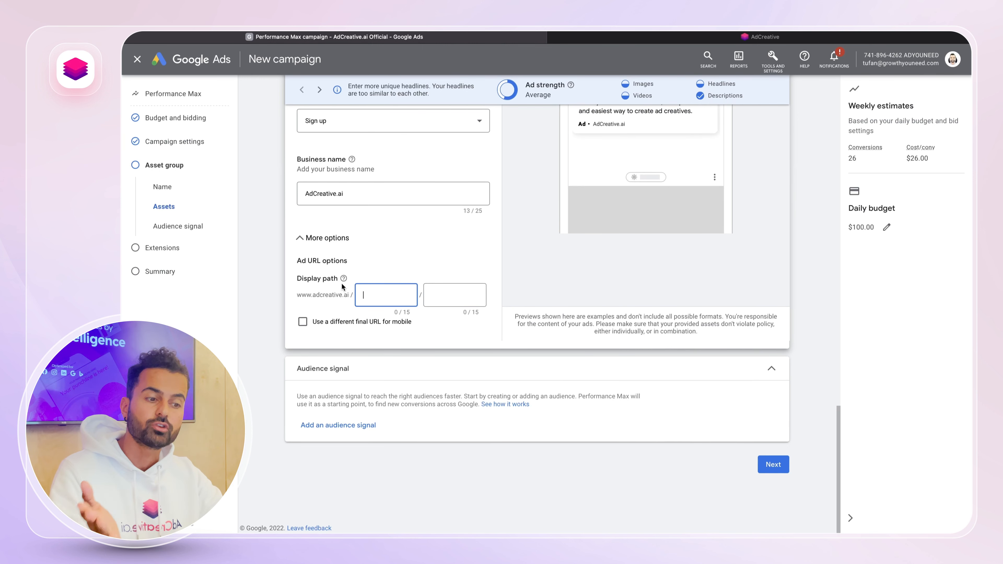
{"action": "type", "text": "7"}
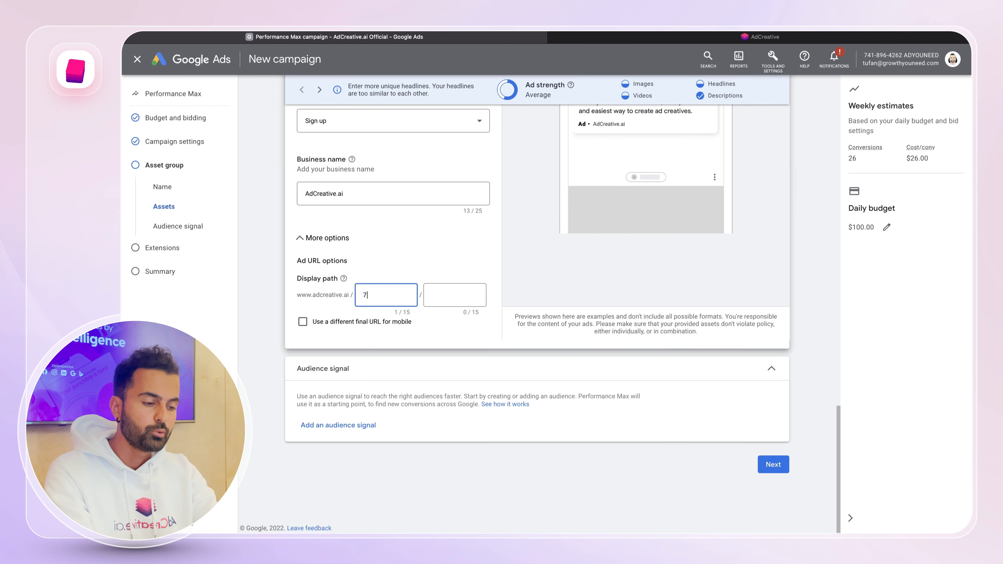
{"action": "type", "text": "-days-trial"}
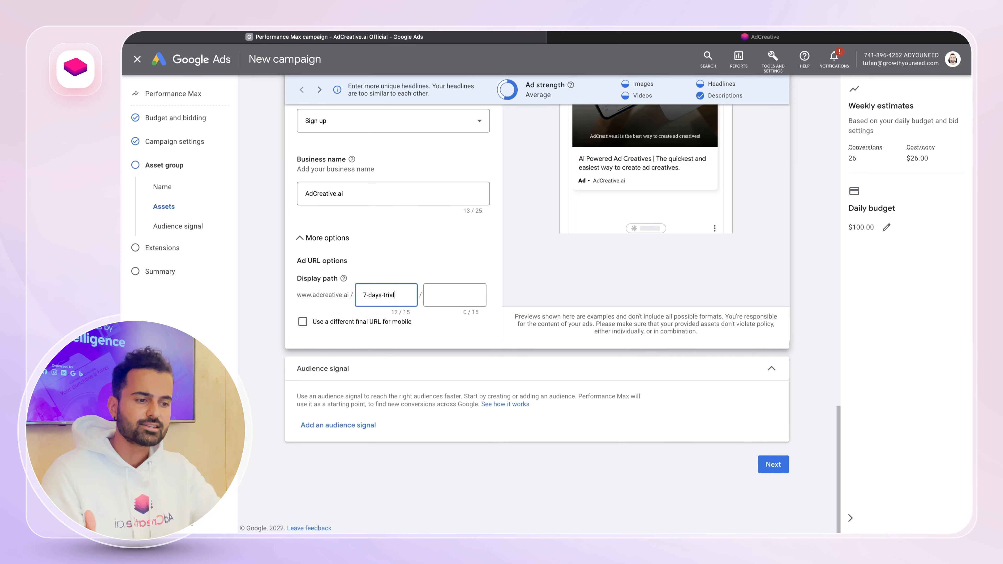
{"action": "left_click", "coordinate": [267, 289]}
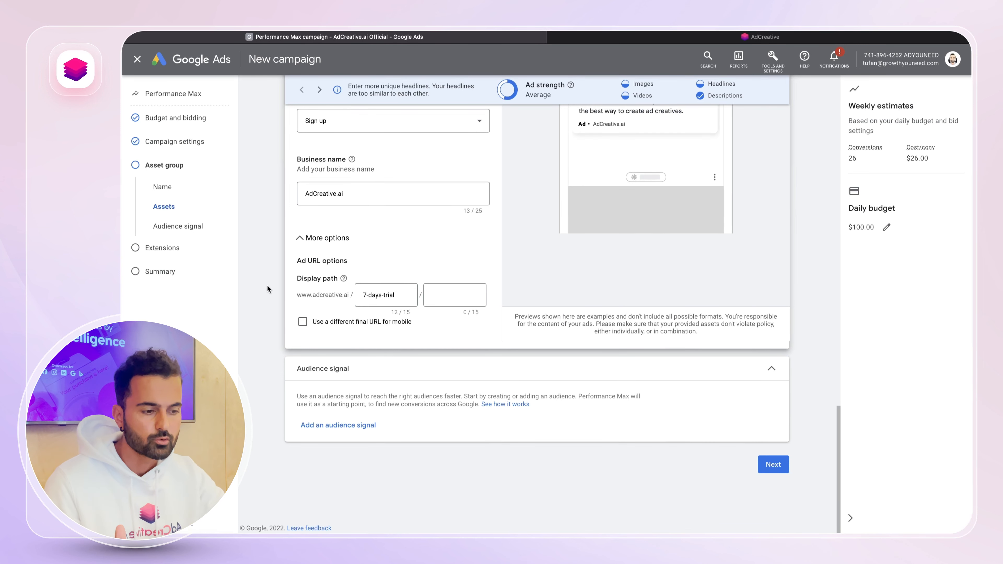
- Start a new audience signal for the asset group and begin creating a new custom segment for it
{"action": "left_click", "coordinate": [321, 433]}
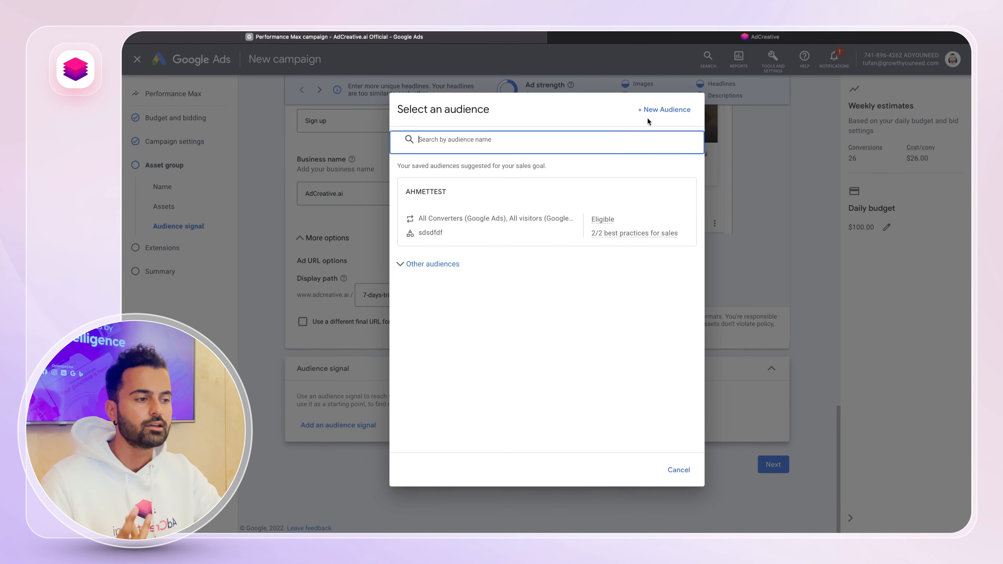
{"action": "left_click", "coordinate": [649, 111]}
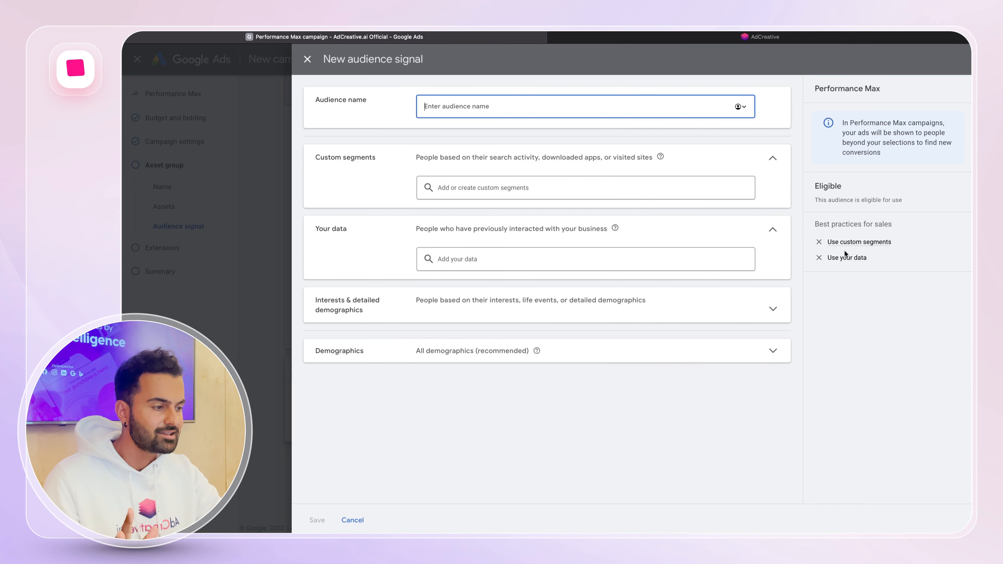
{"action": "mouse_move", "coordinate": [851, 245]}
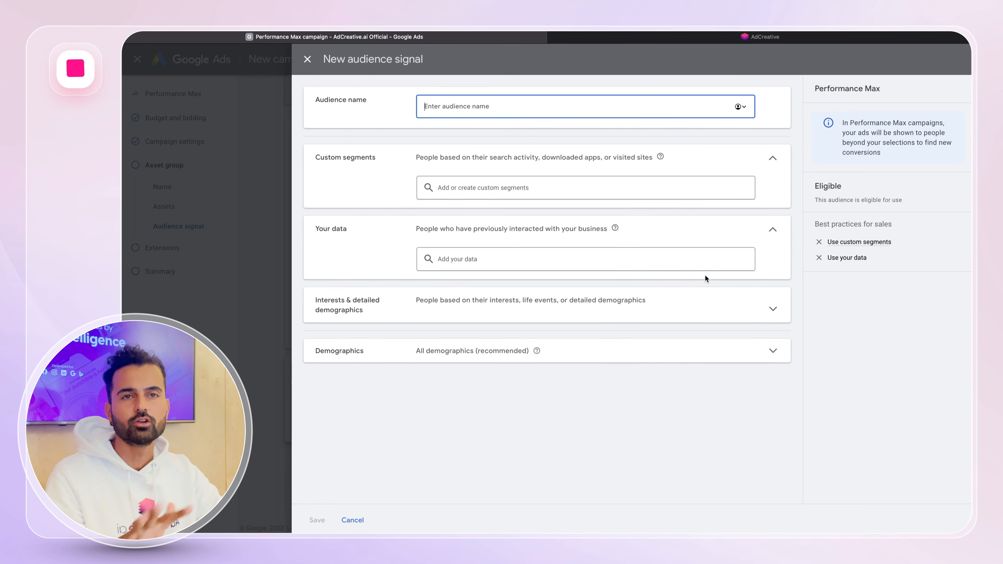
{"action": "left_click", "coordinate": [661, 193]}
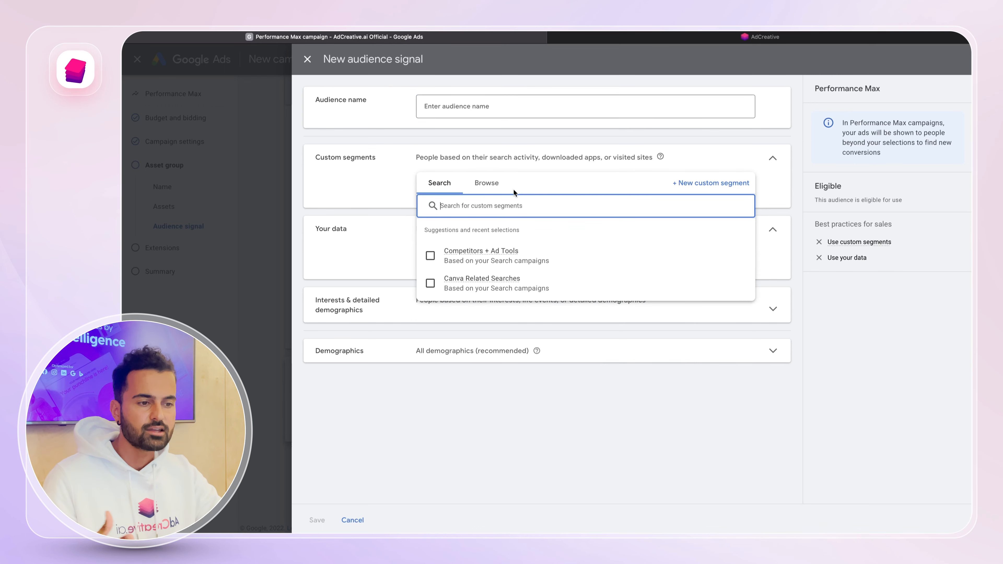
{"action": "left_click", "coordinate": [711, 183]}
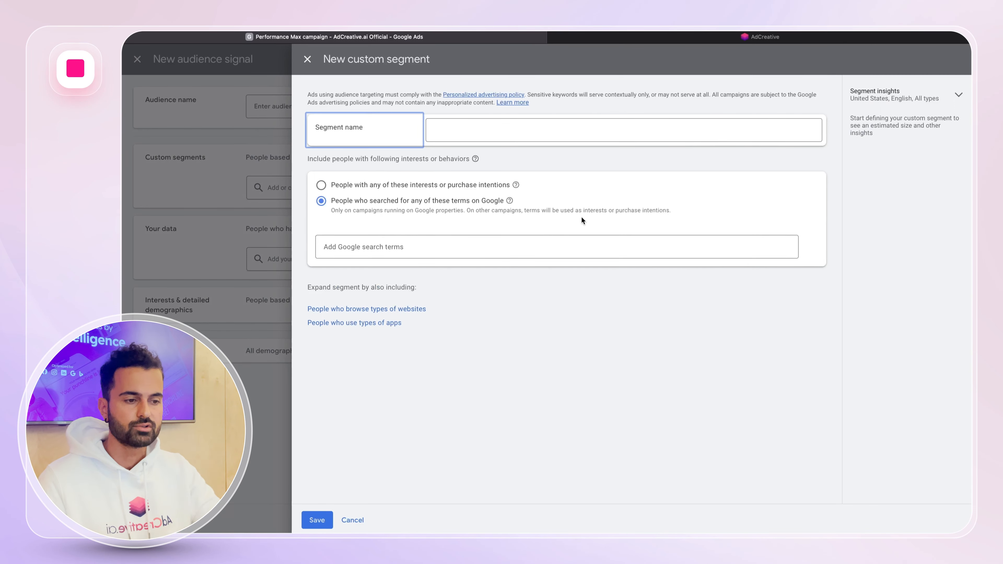
- Add "social media canva templates" and "canva" as the custom segment's Google search terms
{"action": "left_click", "coordinate": [529, 241]}
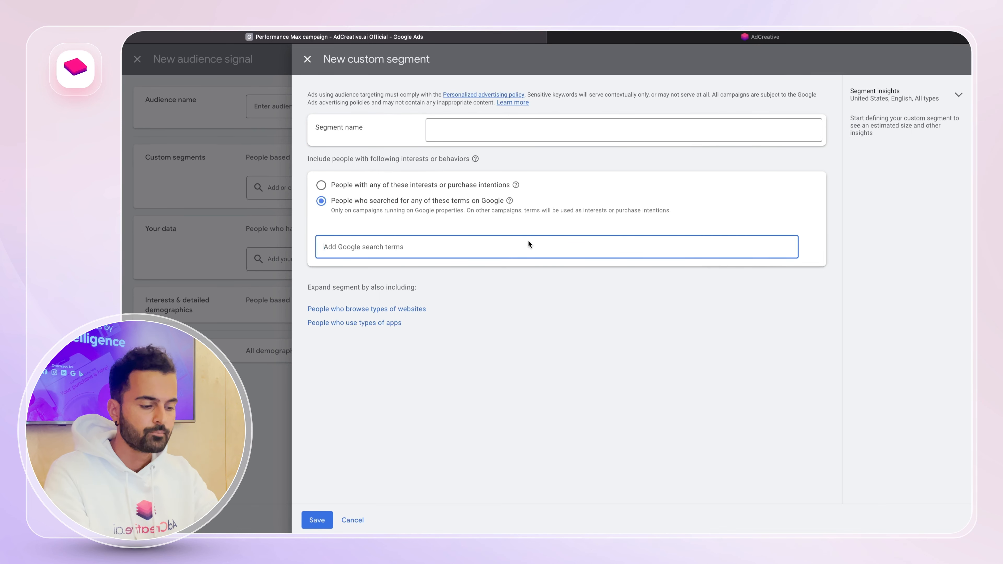
{"action": "type", "text": "canva"}
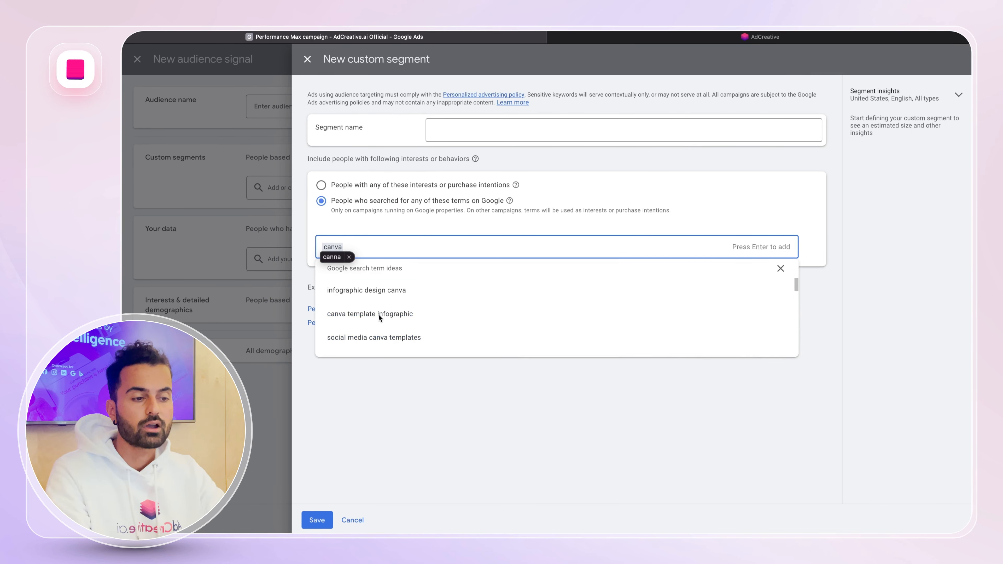
{"action": "left_click", "coordinate": [375, 336]}
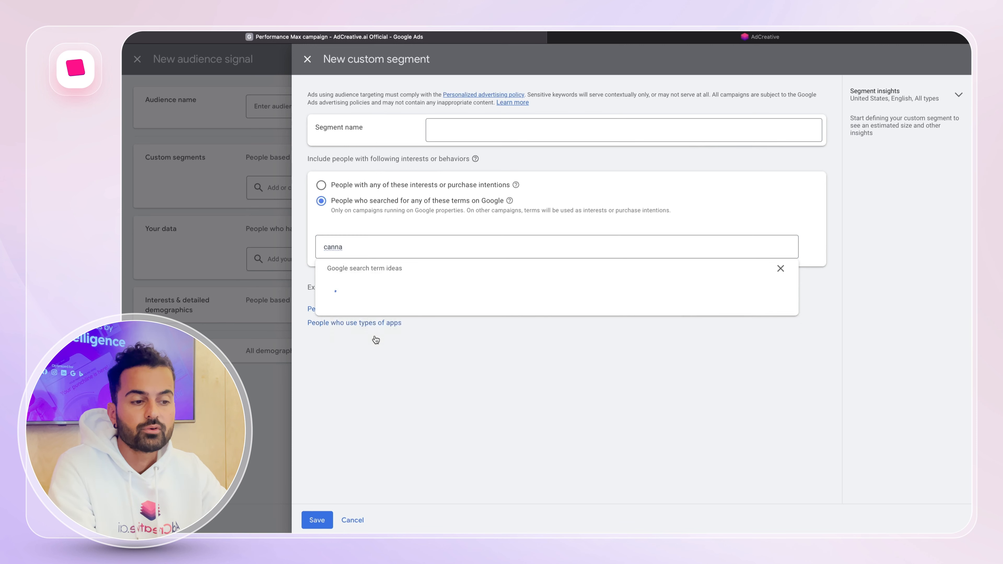
{"action": "left_click", "coordinate": [373, 237]}
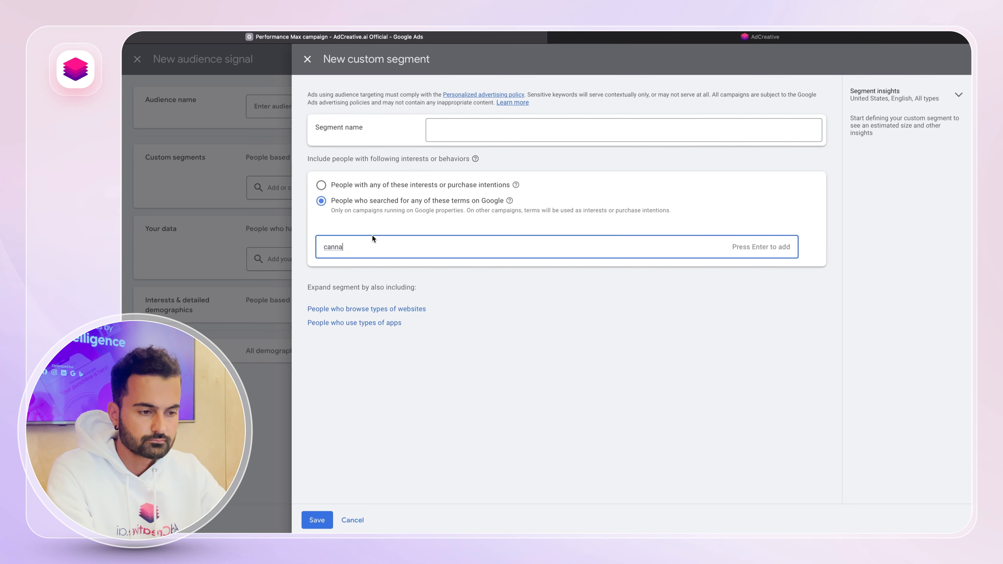
{"action": "double_click", "coordinate": [373, 241]}
{"action": "type", "text": "canva"}
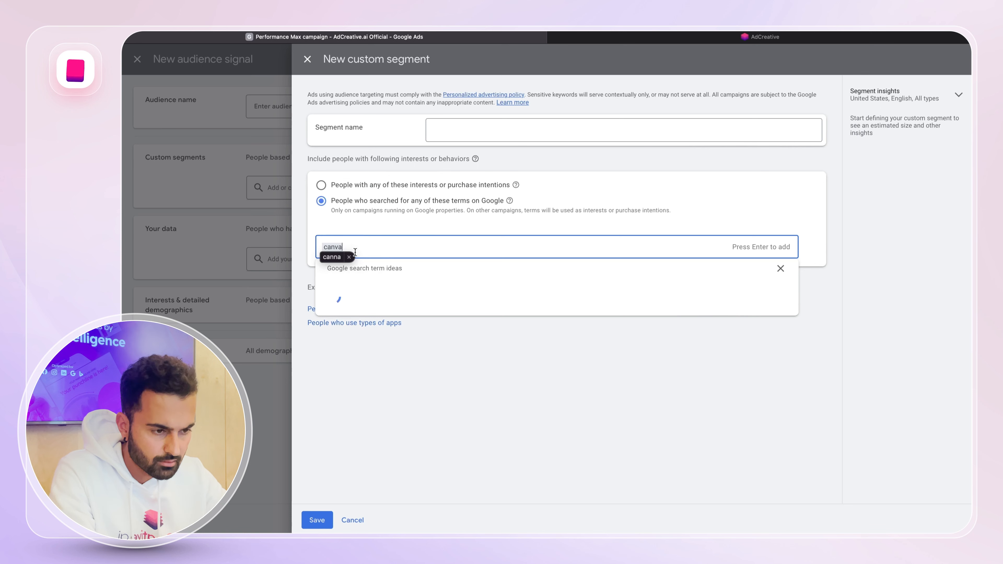
{"action": "left_click", "coordinate": [348, 257]}
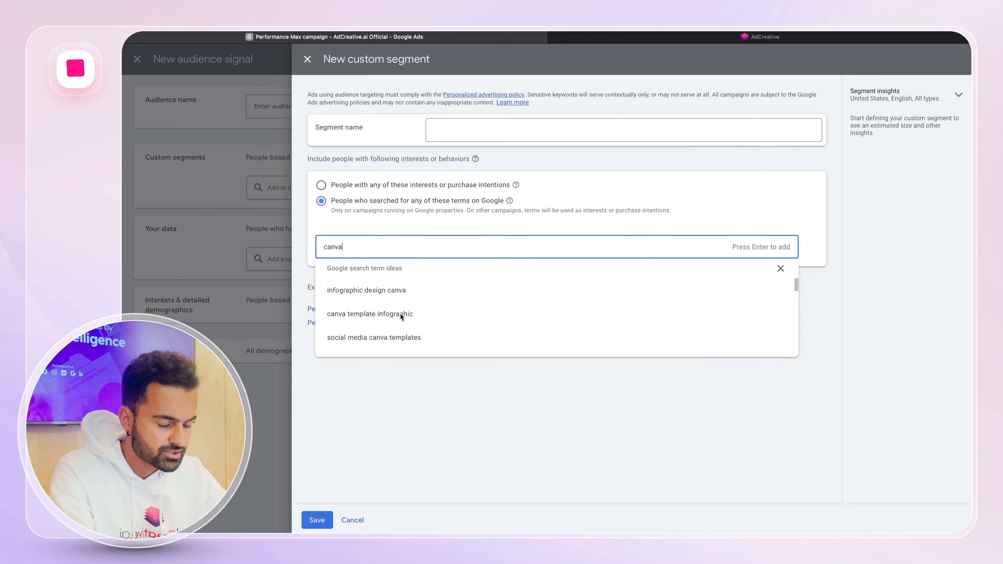
{"action": "left_click", "coordinate": [399, 336]}
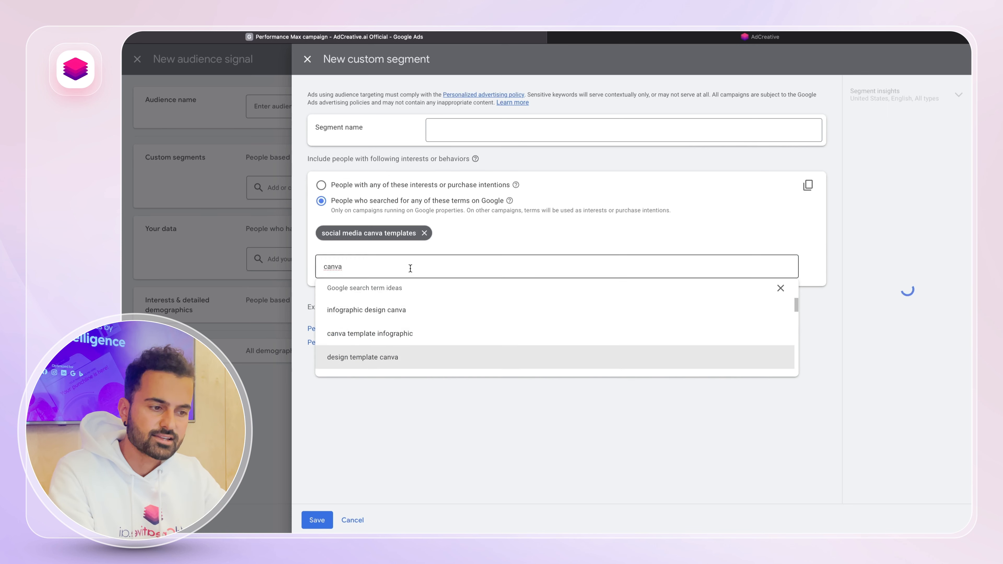
{"action": "left_click", "coordinate": [468, 229]}
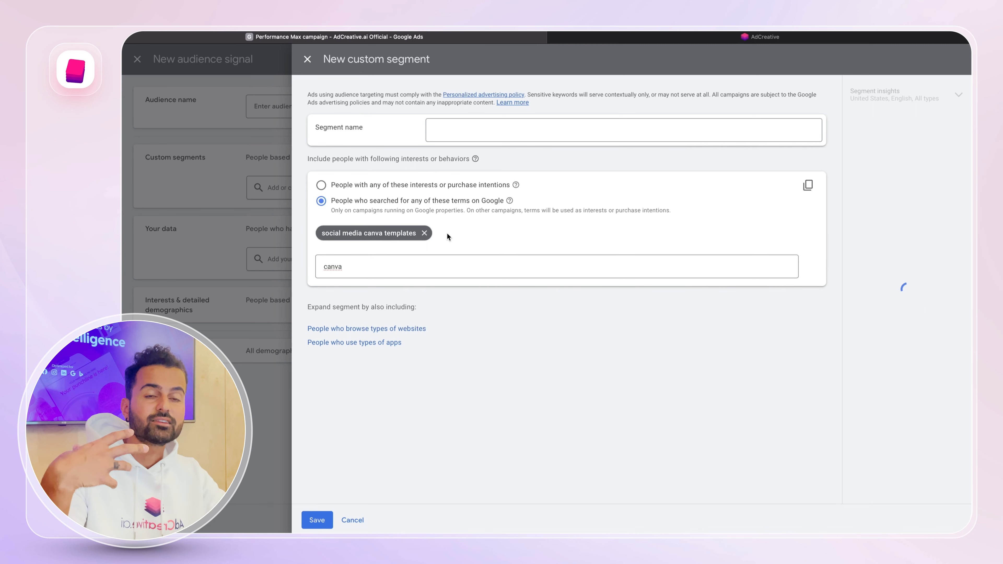
{"action": "left_click", "coordinate": [413, 265]}
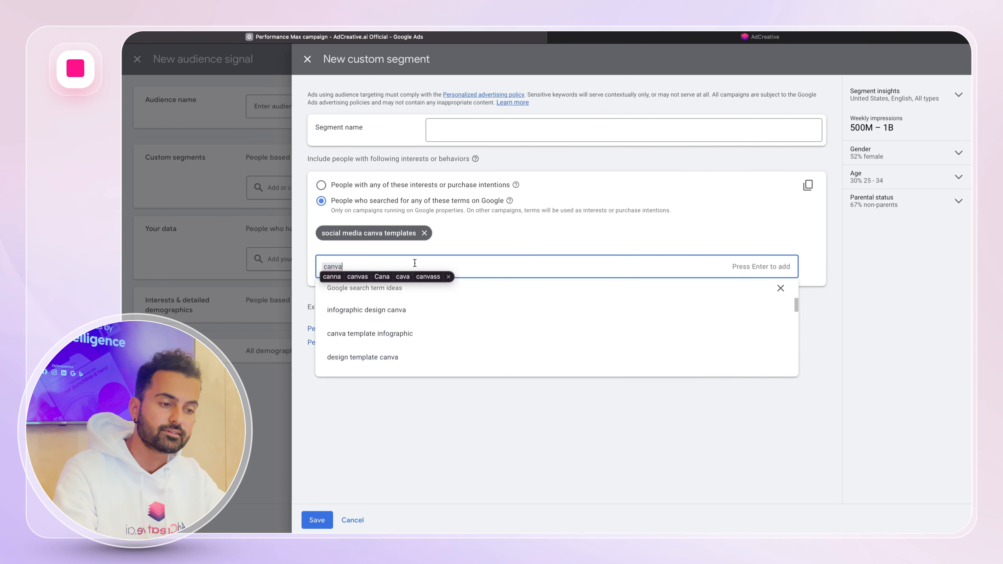
{"action": "key", "text": "Return"}
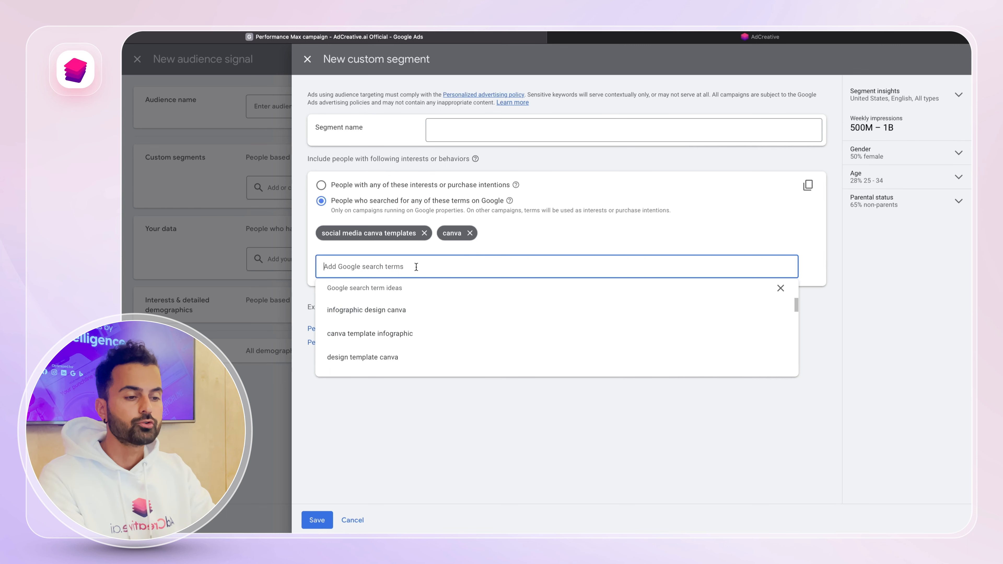
- Add "google performance max" as another Google search term of the custom segment
{"action": "type", "text": "google pe"}
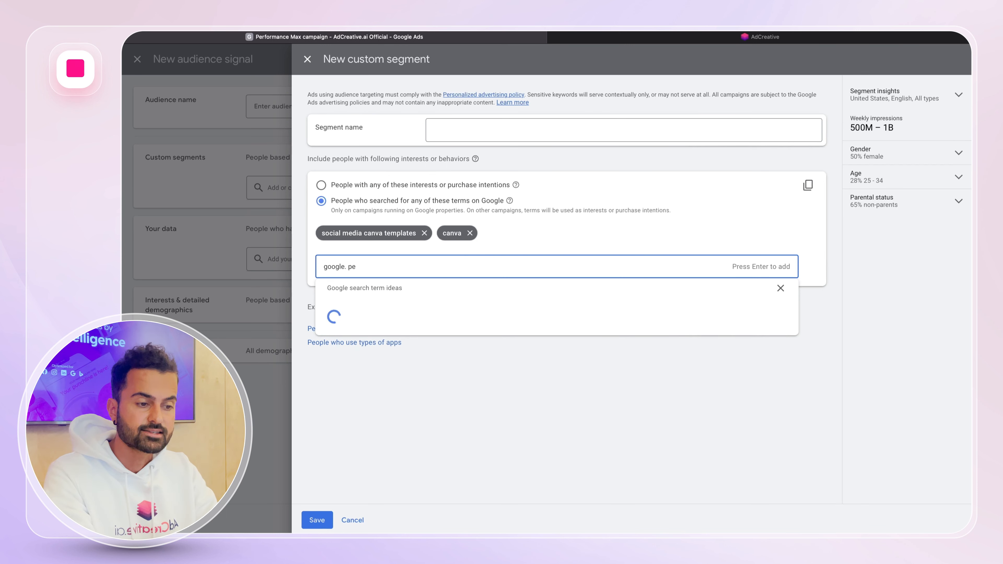
{"action": "key", "text": "BackSpace"}
{"action": "key", "text": "BackSpace"}
{"action": "key", "text": "BackSpace"}
{"action": "key", "text": "BackSpace"}
{"action": "key", "text": "BackSpace"}
{"action": "key", "text": "BackSpace"}
{"action": "key", "text": "BackSpace"}
{"action": "key", "text": "BackSpace"}
{"action": "type", "text": "oogle perfo"}
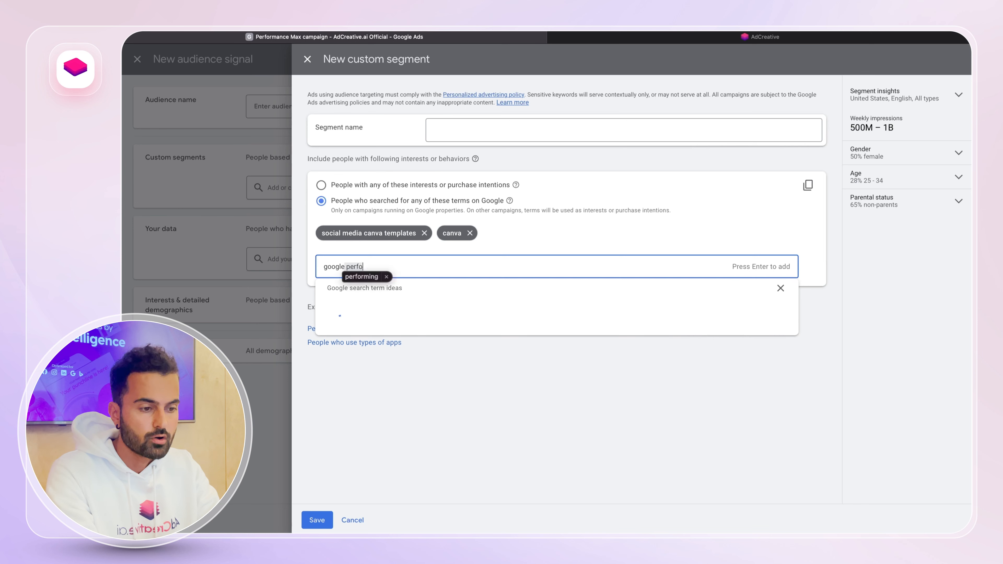
{"action": "type", "text": "rmance max"}
{"action": "key", "text": "Return"}
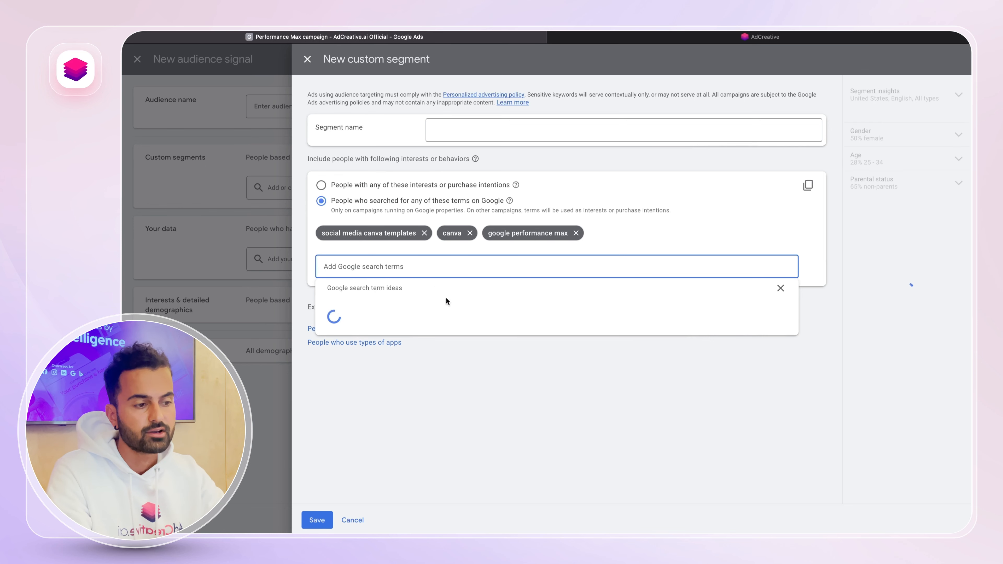
{"action": "left_click", "coordinate": [538, 432]}
- Name the custom segment "Canva and Performance Max Searches" and save it to the audience signal
{"action": "left_click", "coordinate": [514, 138]}
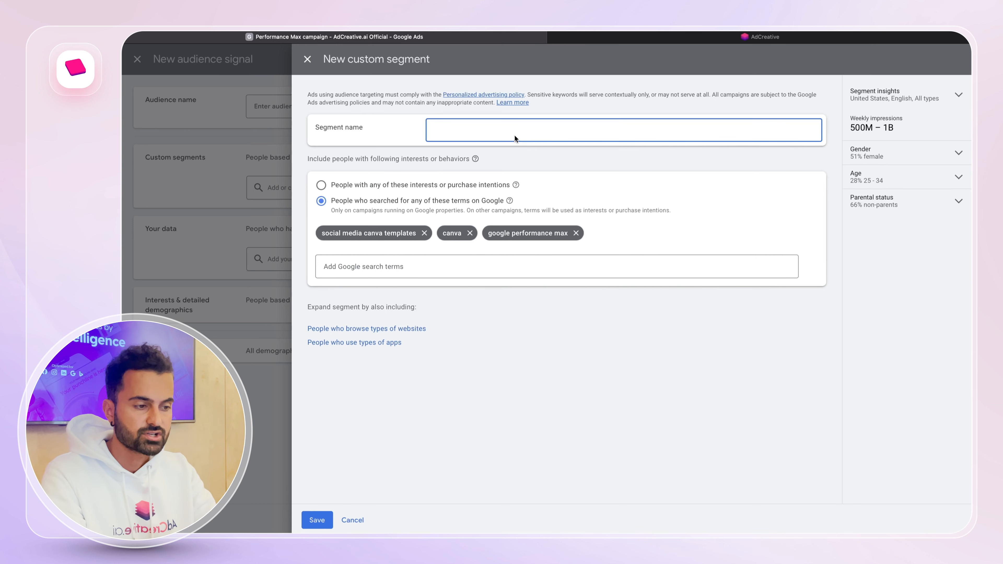
{"action": "type", "text": "Canva and "}
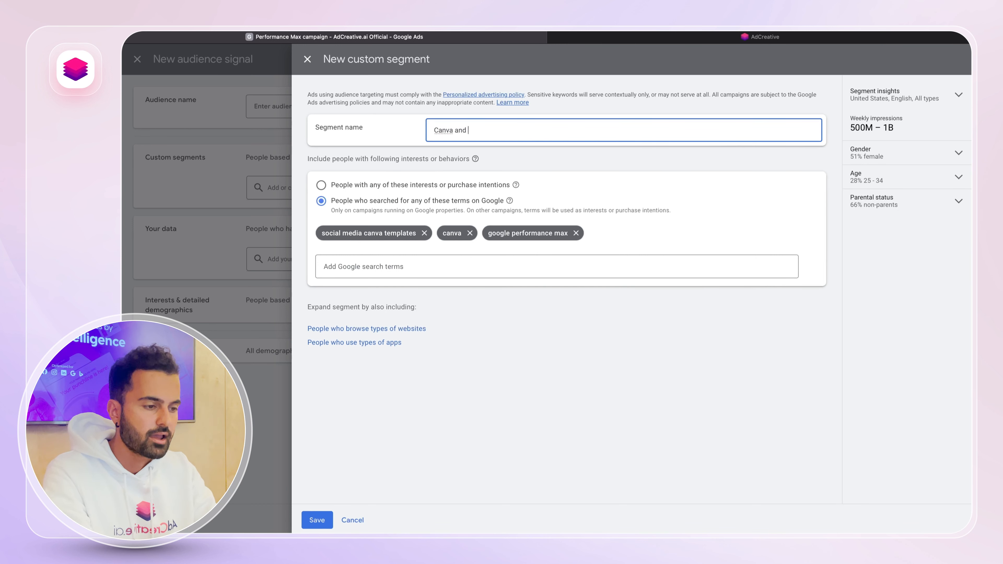
{"action": "type", "text": "PMax Searc"}
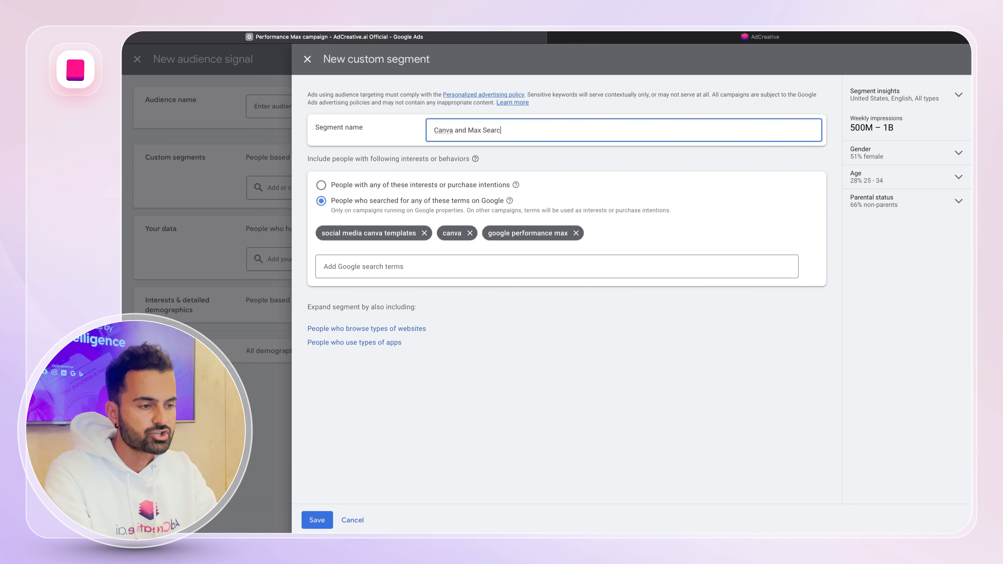
{"action": "type", "text": "hes"}
{"action": "left_click_drag", "start_coordinate": [515, 130], "coordinate": [468, 131]}
{"action": "left_click", "coordinate": [468, 131]}
{"action": "type", "text": "P"}
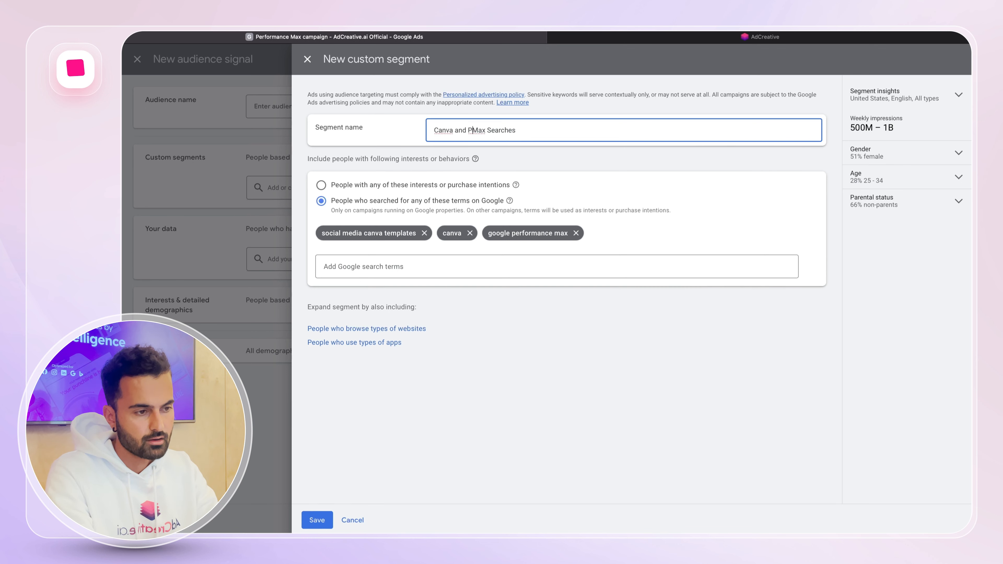
{"action": "type", "text": "erformance"}
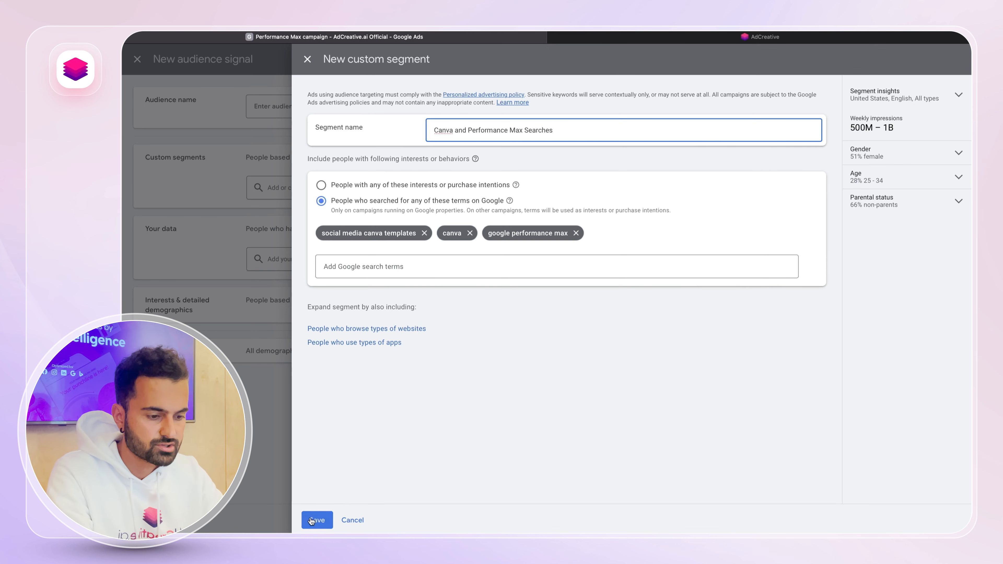
{"action": "left_click", "coordinate": [314, 520]}
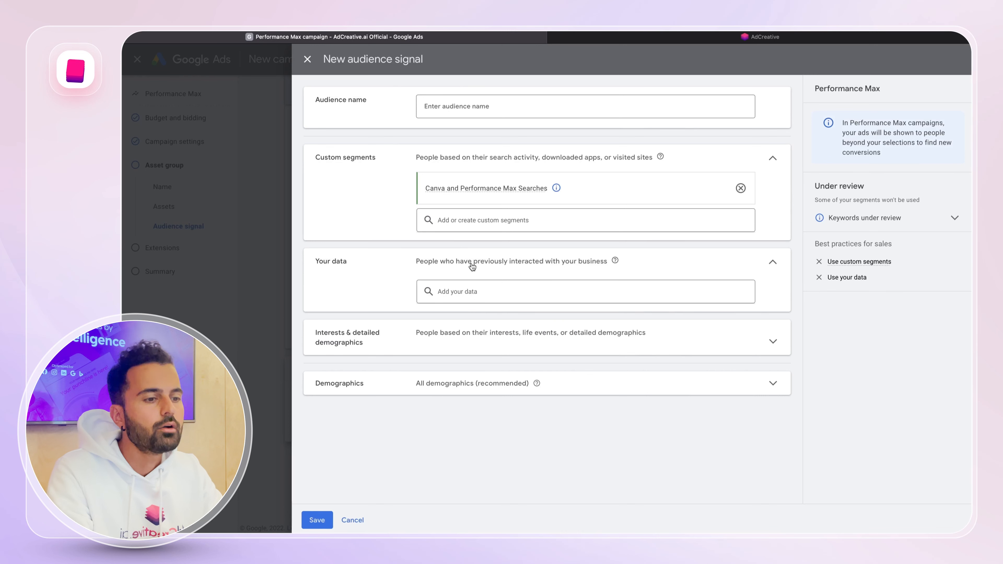
- Add All converters, Purchasers of AdCreative.ai, All visitors (Google Ads) and All Users of AdCreative.ai as the audience signal's own data
{"action": "left_click", "coordinate": [470, 292]}
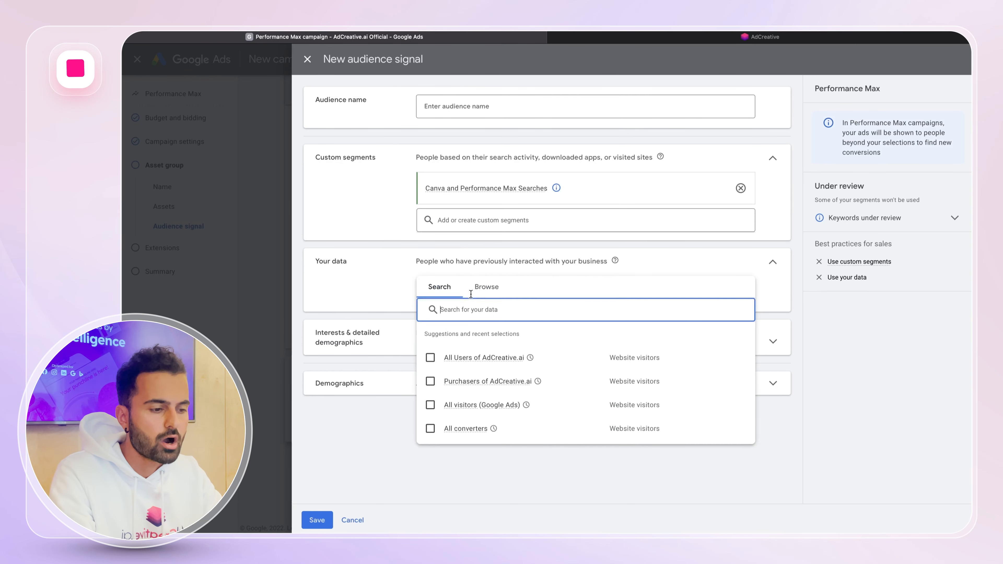
{"action": "left_click", "coordinate": [430, 357]}
{"action": "left_click", "coordinate": [430, 389]}
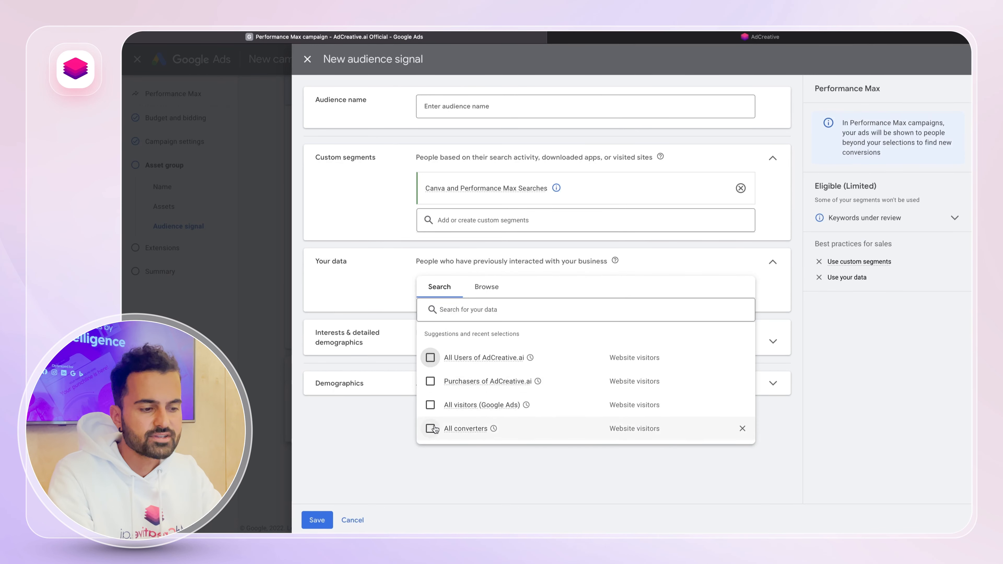
{"action": "left_click", "coordinate": [431, 429]}
{"action": "left_click", "coordinate": [430, 413]}
{"action": "left_click", "coordinate": [430, 460]}
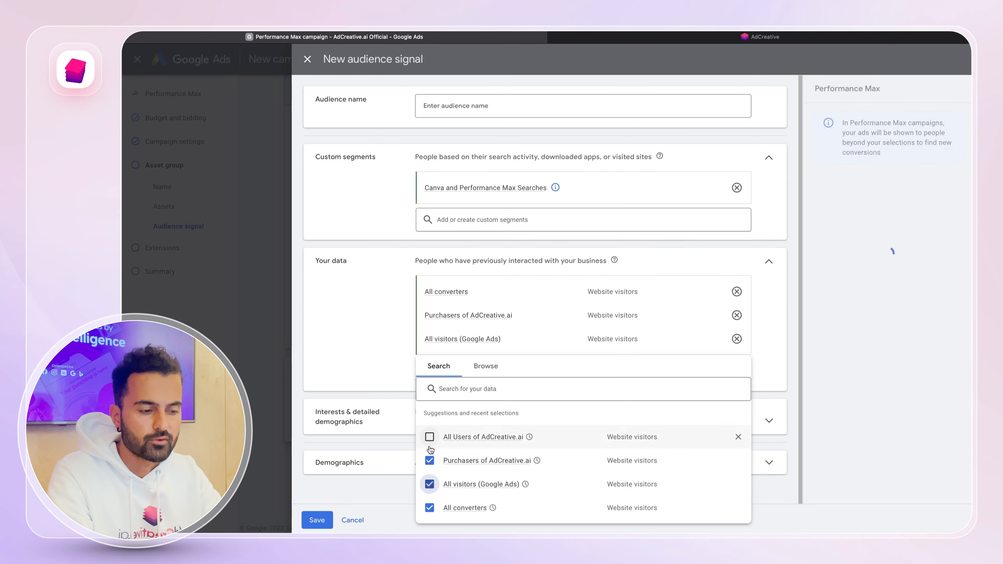
{"action": "left_click", "coordinate": [430, 436]}
{"action": "left_click", "coordinate": [367, 275]}
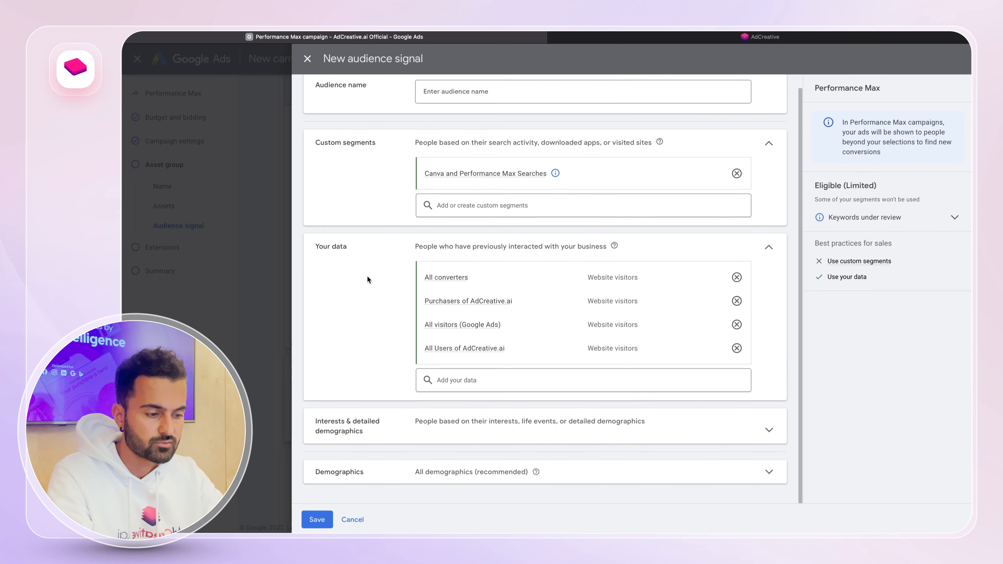
- Search the interests and detailed demographics for "advertising" and add the Web Advertising Services and Advertising in-market segments
{"action": "left_click", "coordinate": [385, 427]}
{"action": "scroll", "coordinate": [393, 341], "scroll_direction": "down", "scroll_amount": 1}
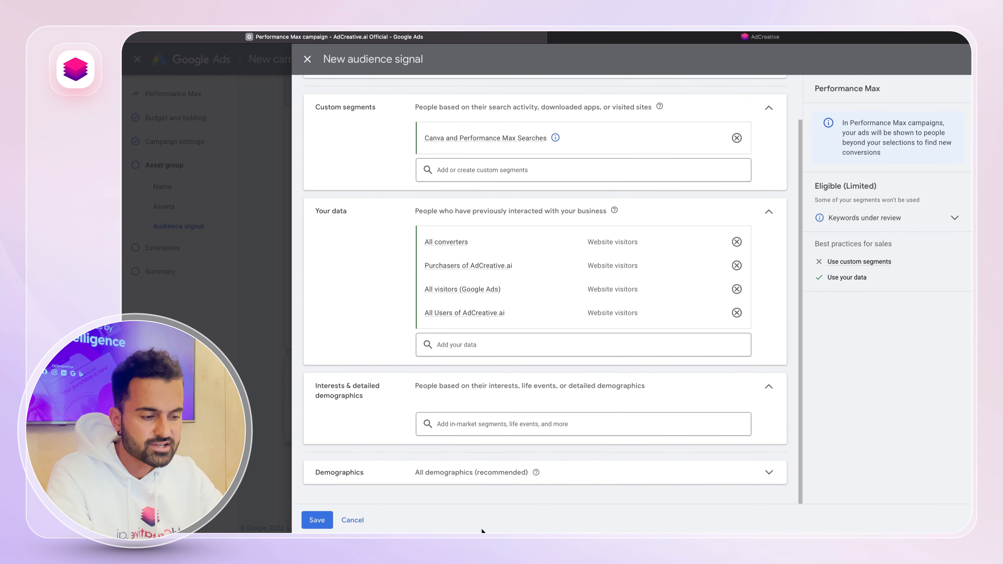
{"action": "left_click", "coordinate": [466, 420]}
{"action": "type", "text": "advertiser"}
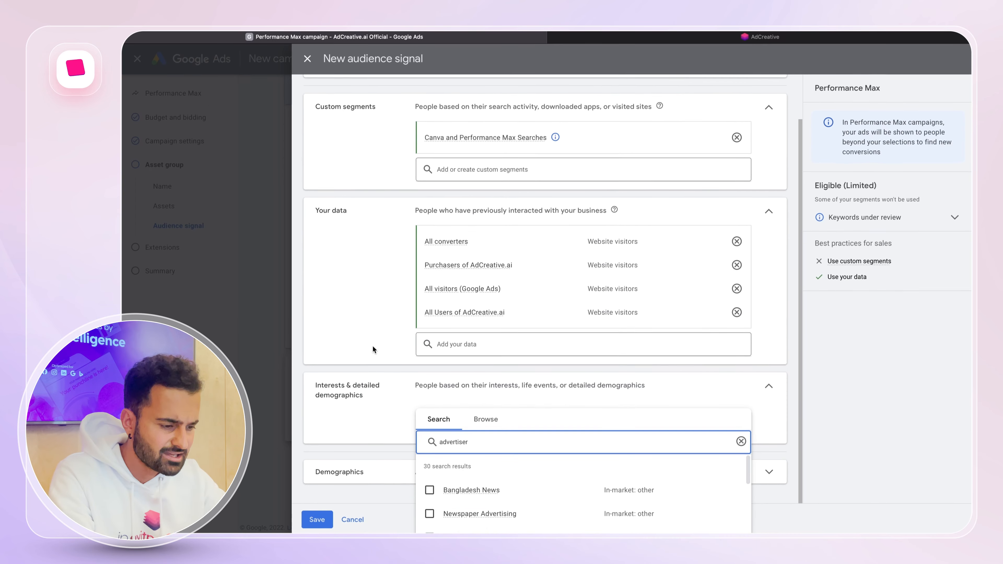
{"action": "key", "text": "super+a"}
{"action": "type", "text": "rtising"}
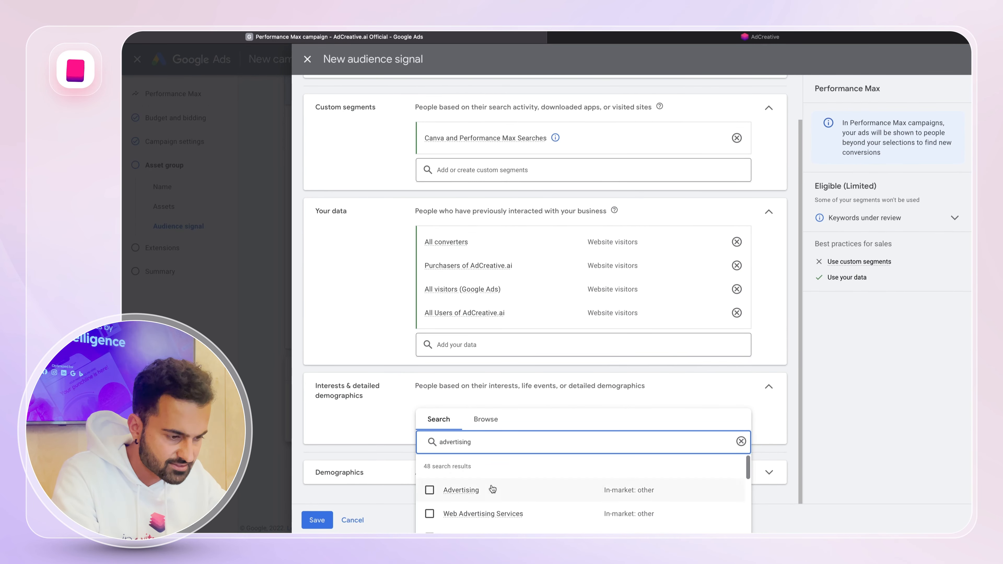
{"action": "mouse_move", "coordinate": [474, 493]}
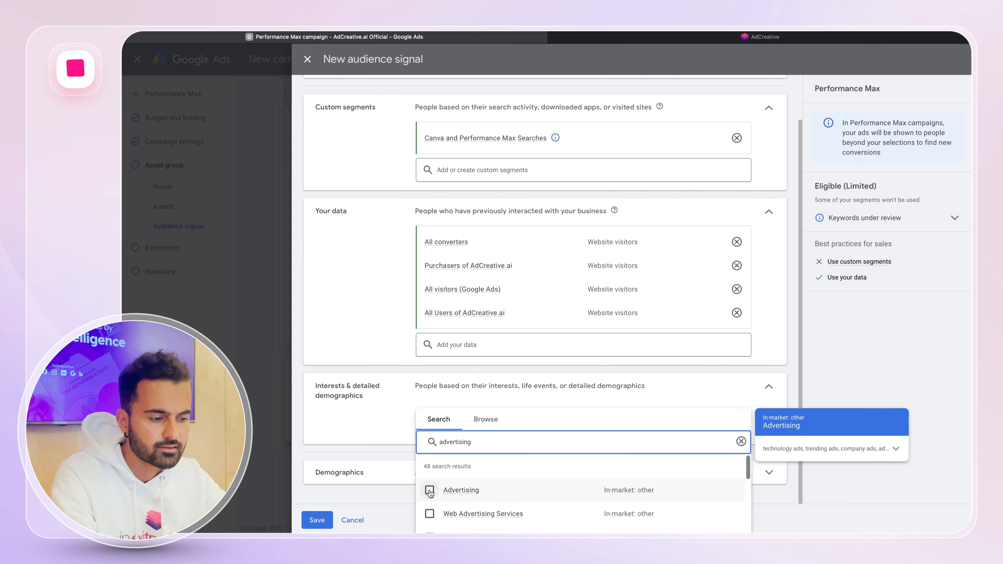
{"action": "left_click", "coordinate": [429, 514]}
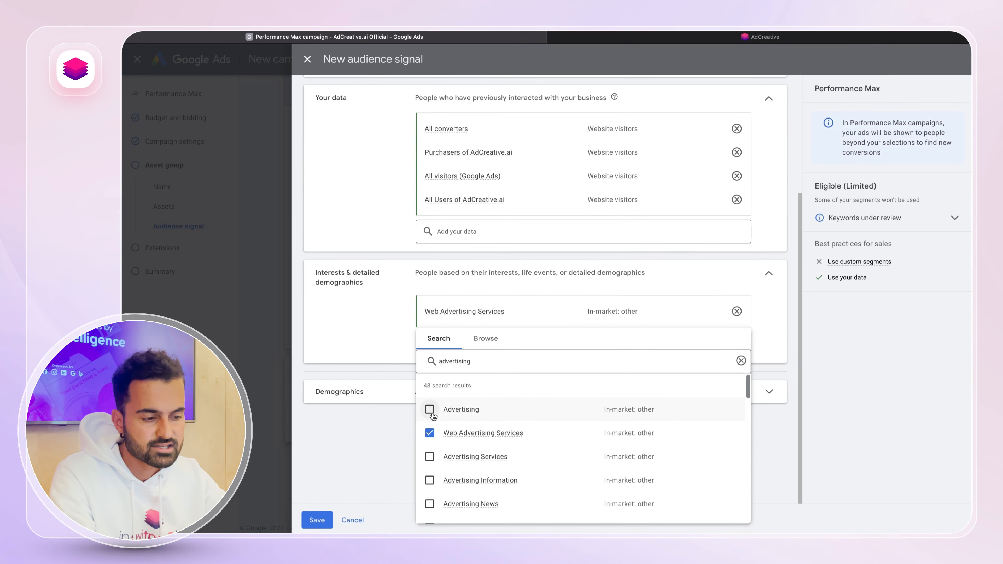
{"action": "left_click", "coordinate": [430, 409]}
{"action": "left_click", "coordinate": [400, 435]}
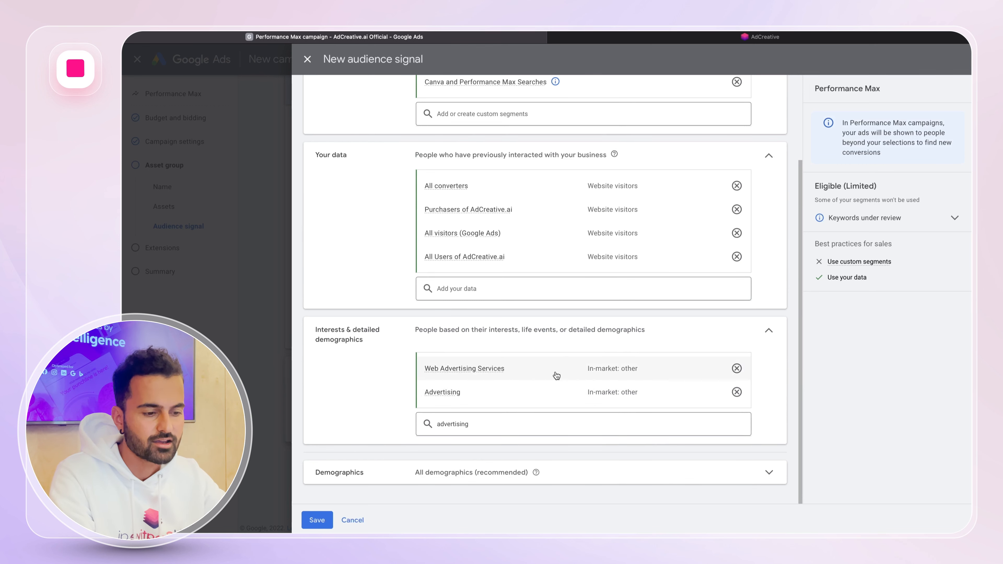
- Add the existing "Competitors + Ad Tools" custom segment to the audience signal
{"action": "scroll", "coordinate": [597, 397], "scroll_direction": "up", "scroll_amount": 3}
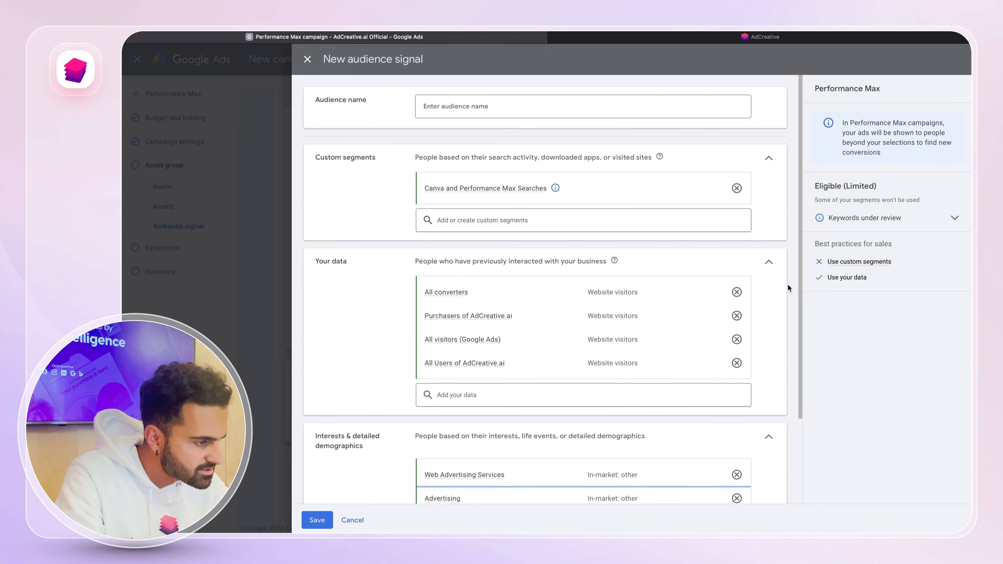
{"action": "mouse_move", "coordinate": [847, 258]}
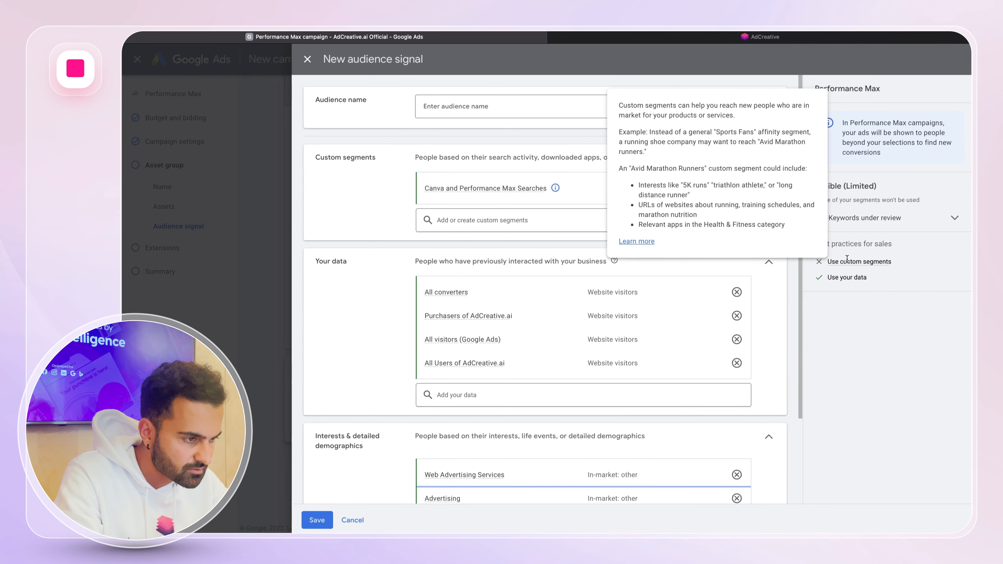
{"action": "left_click", "coordinate": [528, 226]}
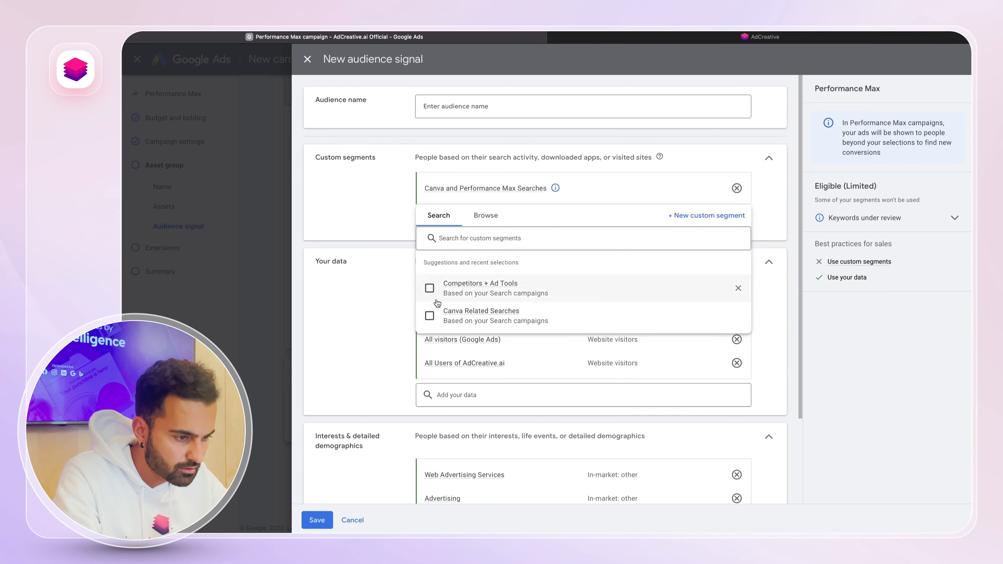
{"action": "left_click", "coordinate": [429, 289]}
{"action": "left_click", "coordinate": [386, 239]}
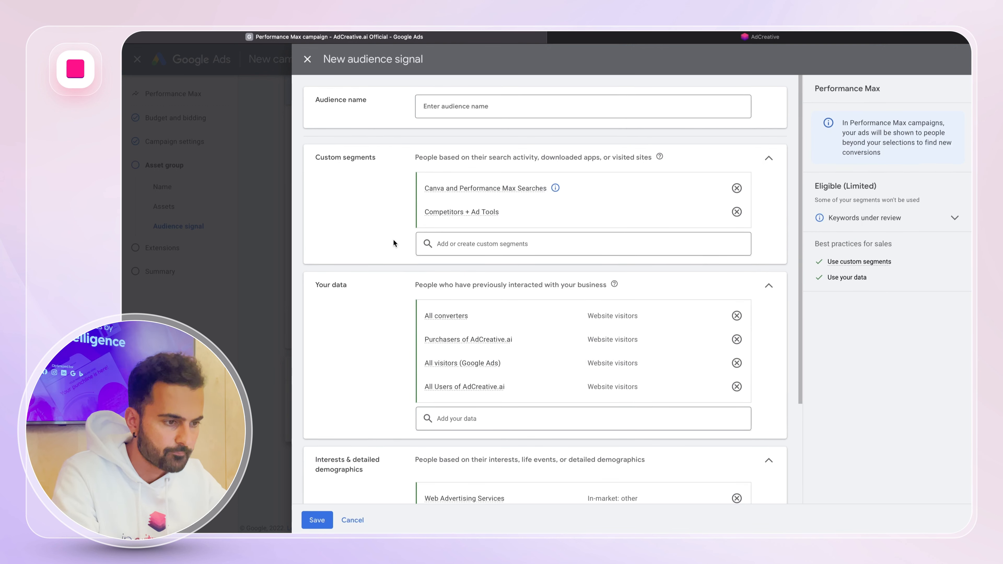
- Name the audience signal "Audience #1" and save it to the asset group
{"action": "scroll", "coordinate": [394, 239], "scroll_direction": "down", "scroll_amount": 3}
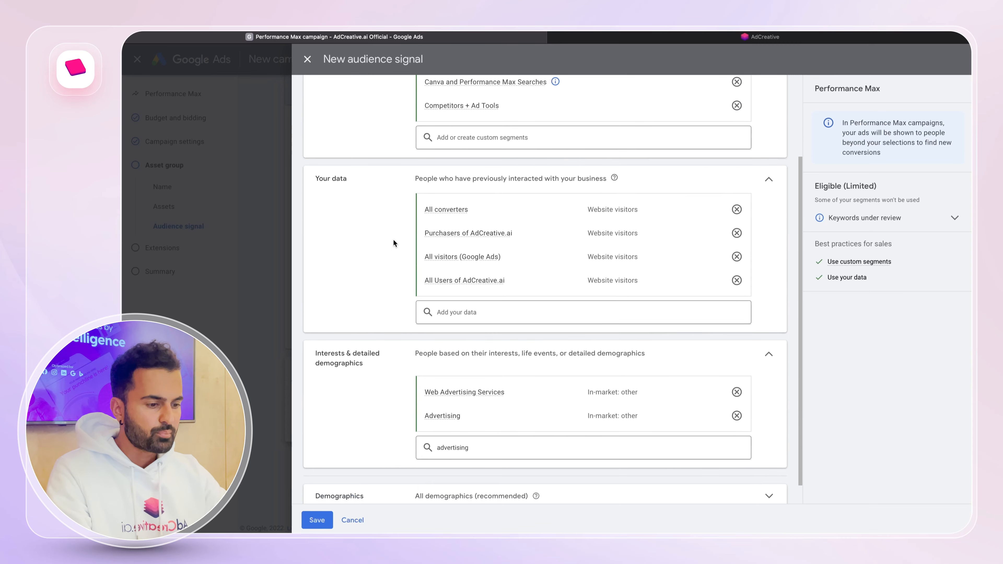
{"action": "scroll", "coordinate": [391, 248], "scroll_direction": "up", "scroll_amount": 3}
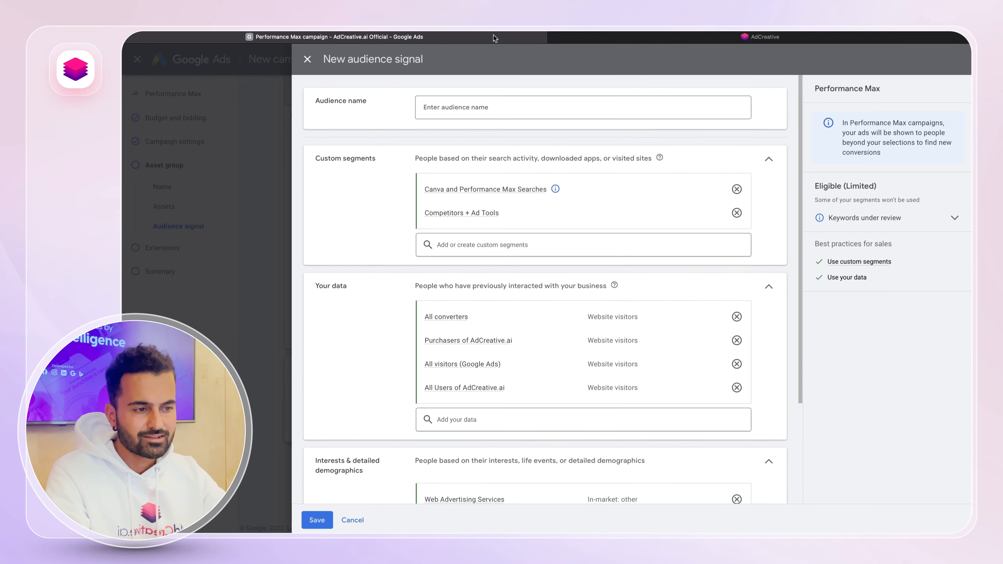
{"action": "left_click", "coordinate": [454, 104]}
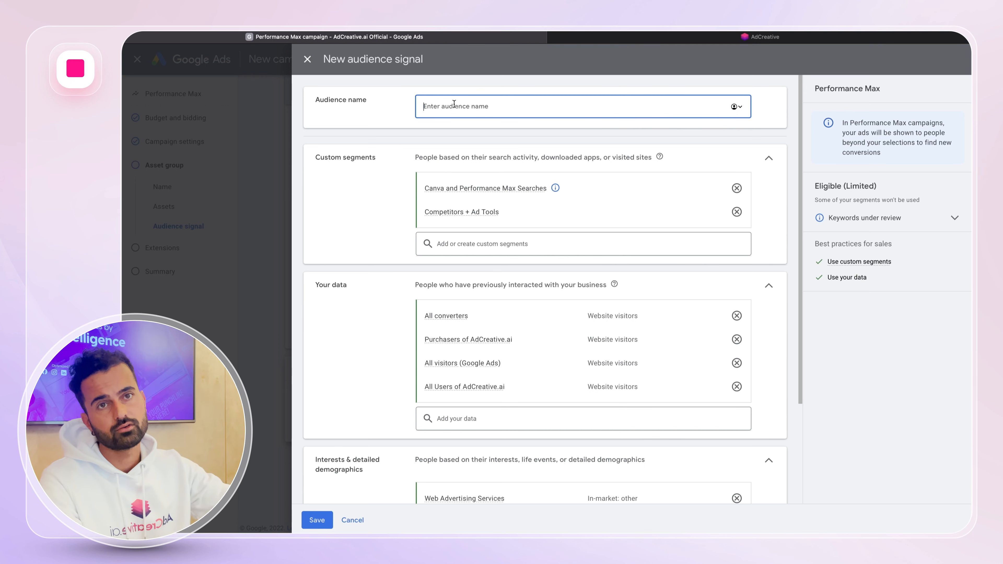
{"action": "type", "text": "A"}
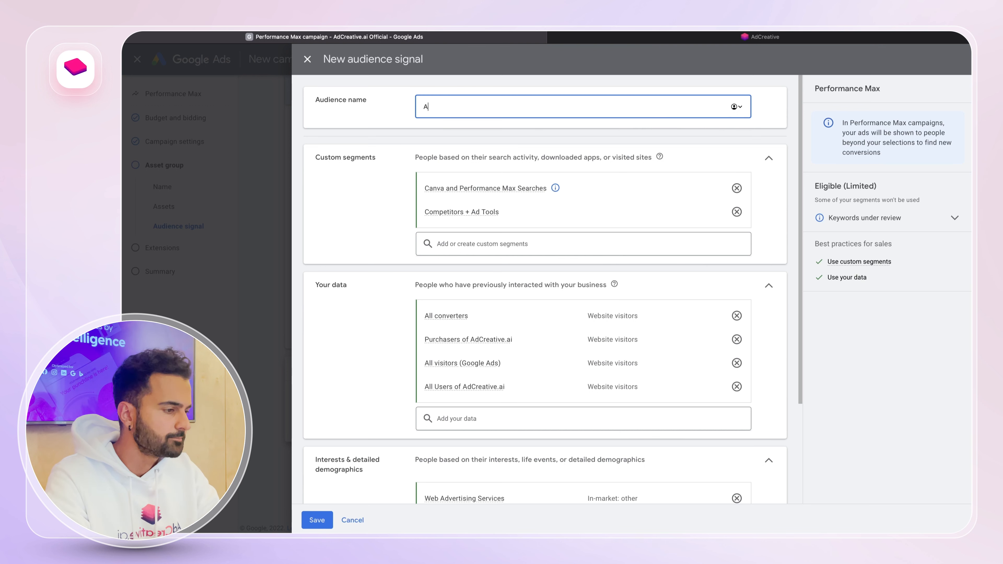
{"action": "type", "text": "udience #1"}
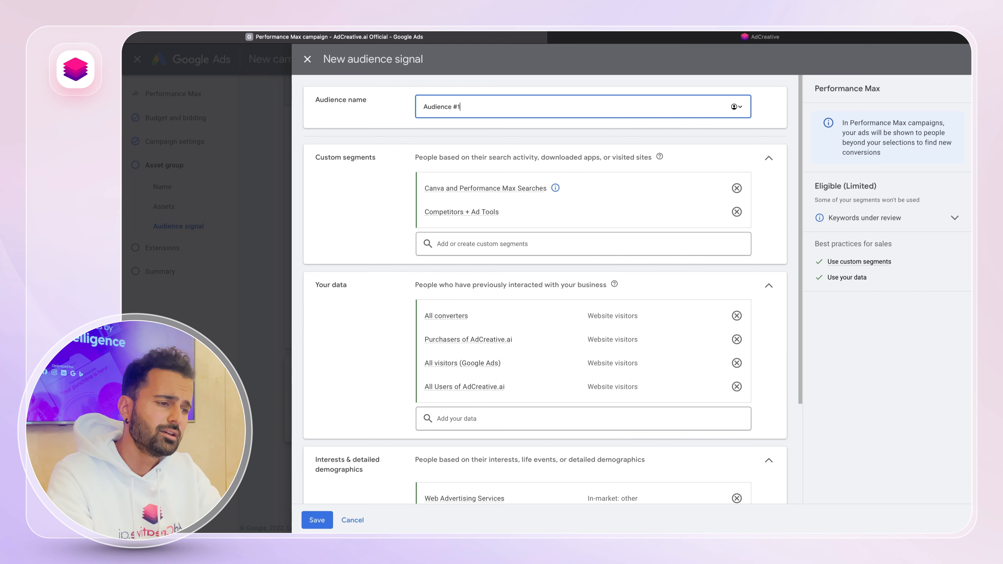
{"action": "left_click", "coordinate": [320, 523]}
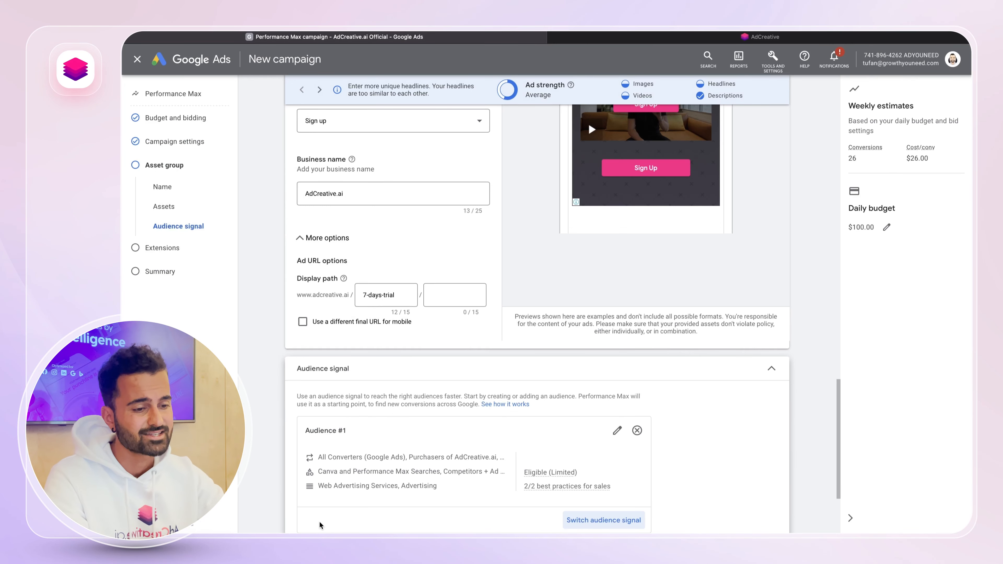
- Proceed from the asset group through the extensions, keeping the account-level sitelinks, and review the campaign summary
{"action": "scroll", "coordinate": [320, 525], "scroll_direction": "down", "scroll_amount": 4}
{"action": "left_click", "coordinate": [775, 465]}
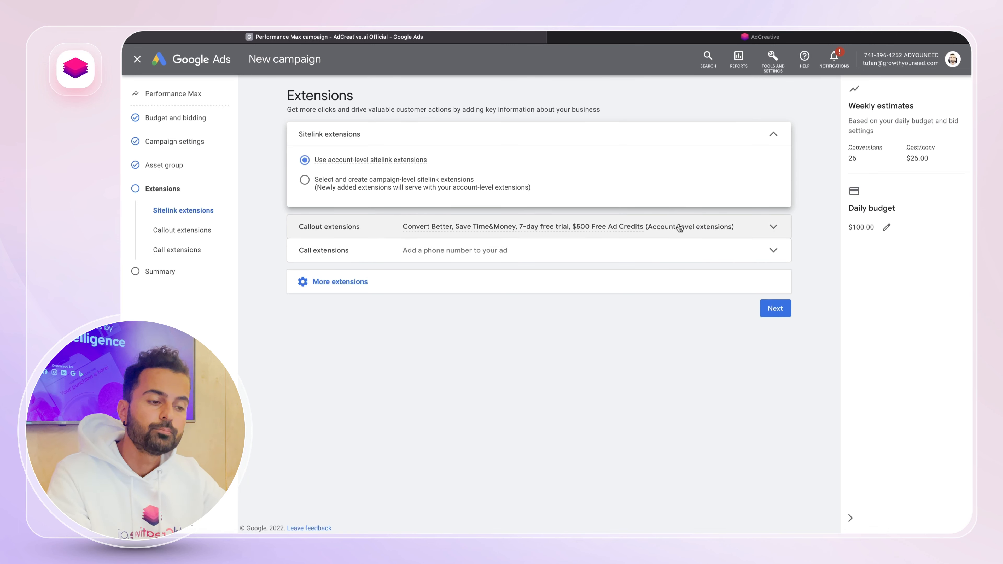
{"action": "left_click", "coordinate": [775, 309]}
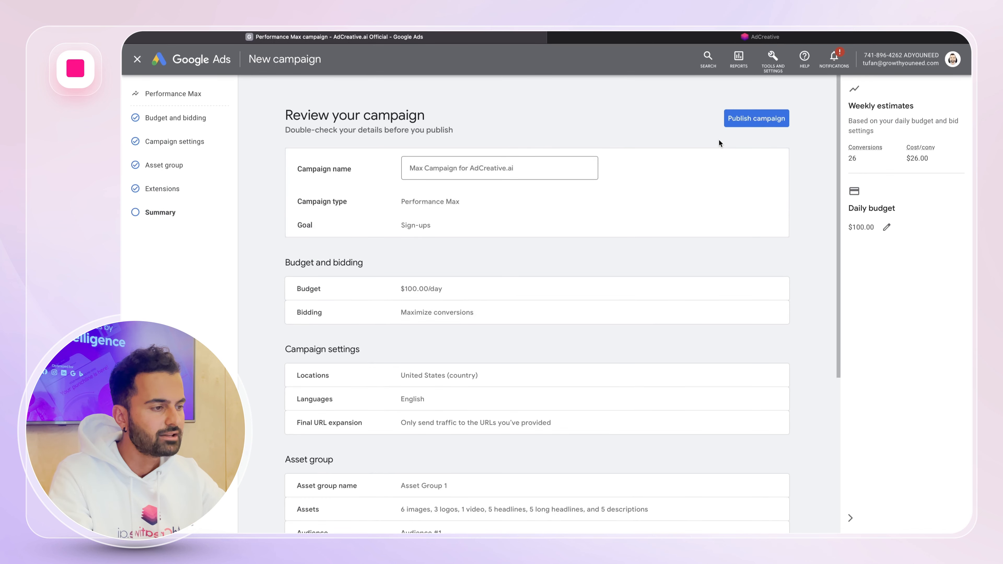
{"action": "scroll", "coordinate": [719, 141], "scroll_direction": "down", "scroll_amount": 6}
{"action": "scroll", "coordinate": [719, 140], "scroll_direction": "up", "scroll_amount": 6}
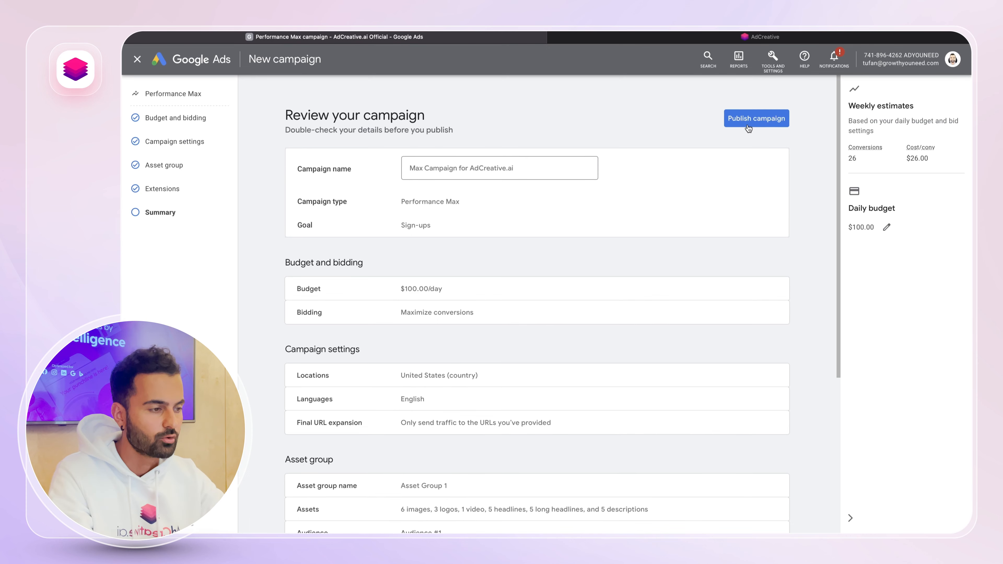
- Switch to AdCreative.ai, close the other-sizes render dialog and view the Text Projects list
{"action": "left_click", "coordinate": [713, 36]}
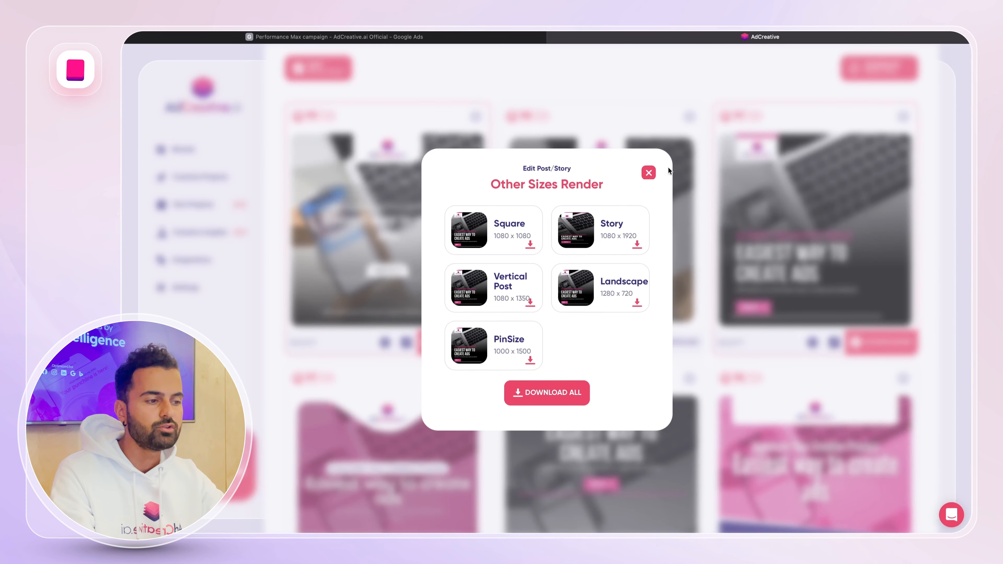
{"action": "left_click", "coordinate": [649, 173]}
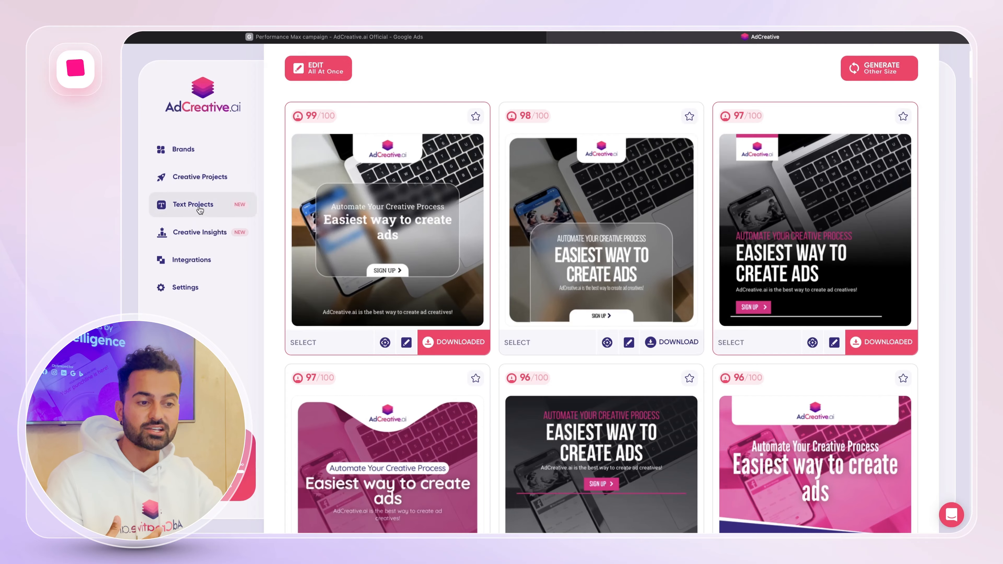
{"action": "left_click", "coordinate": [200, 207]}
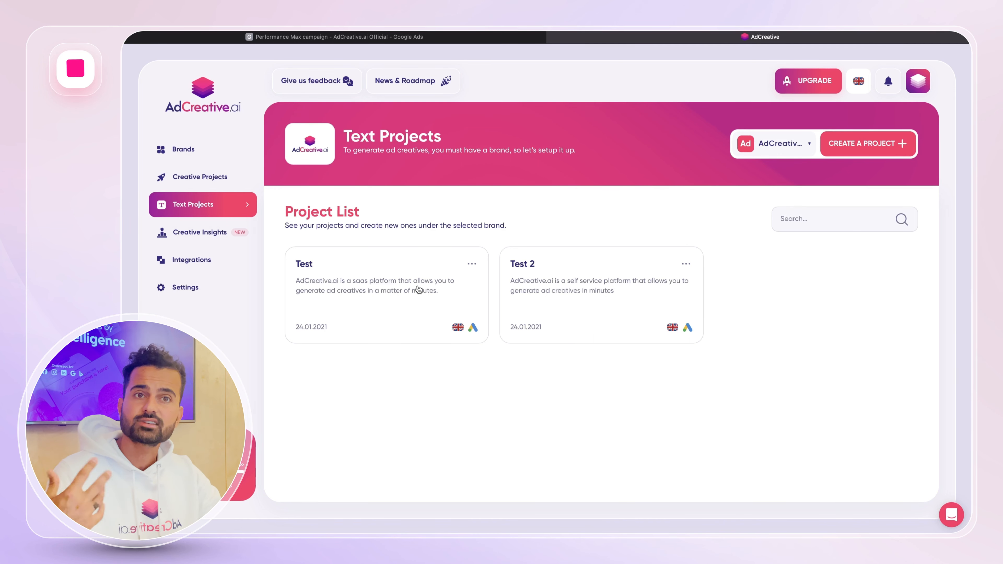
{"action": "left_click", "coordinate": [244, 177]}
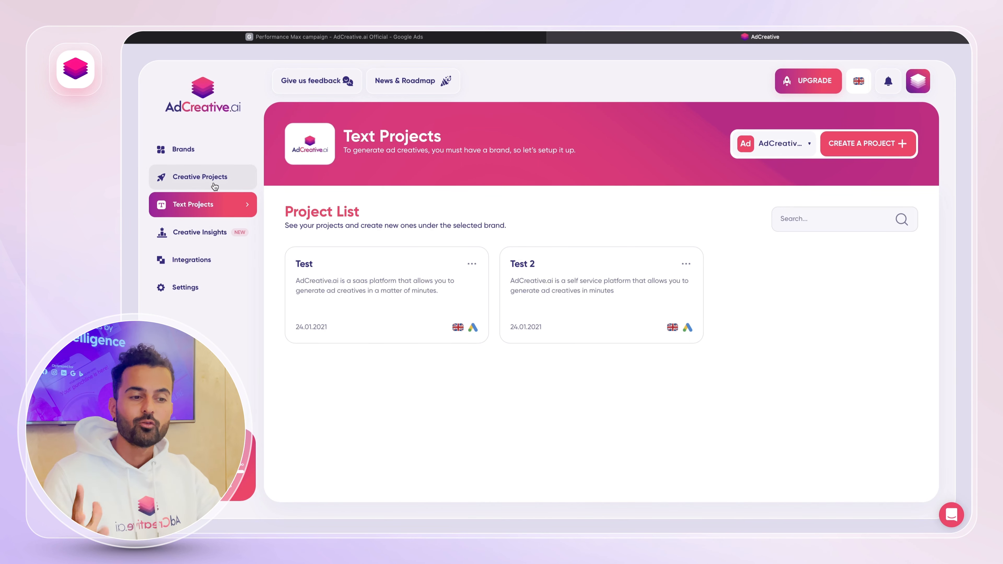